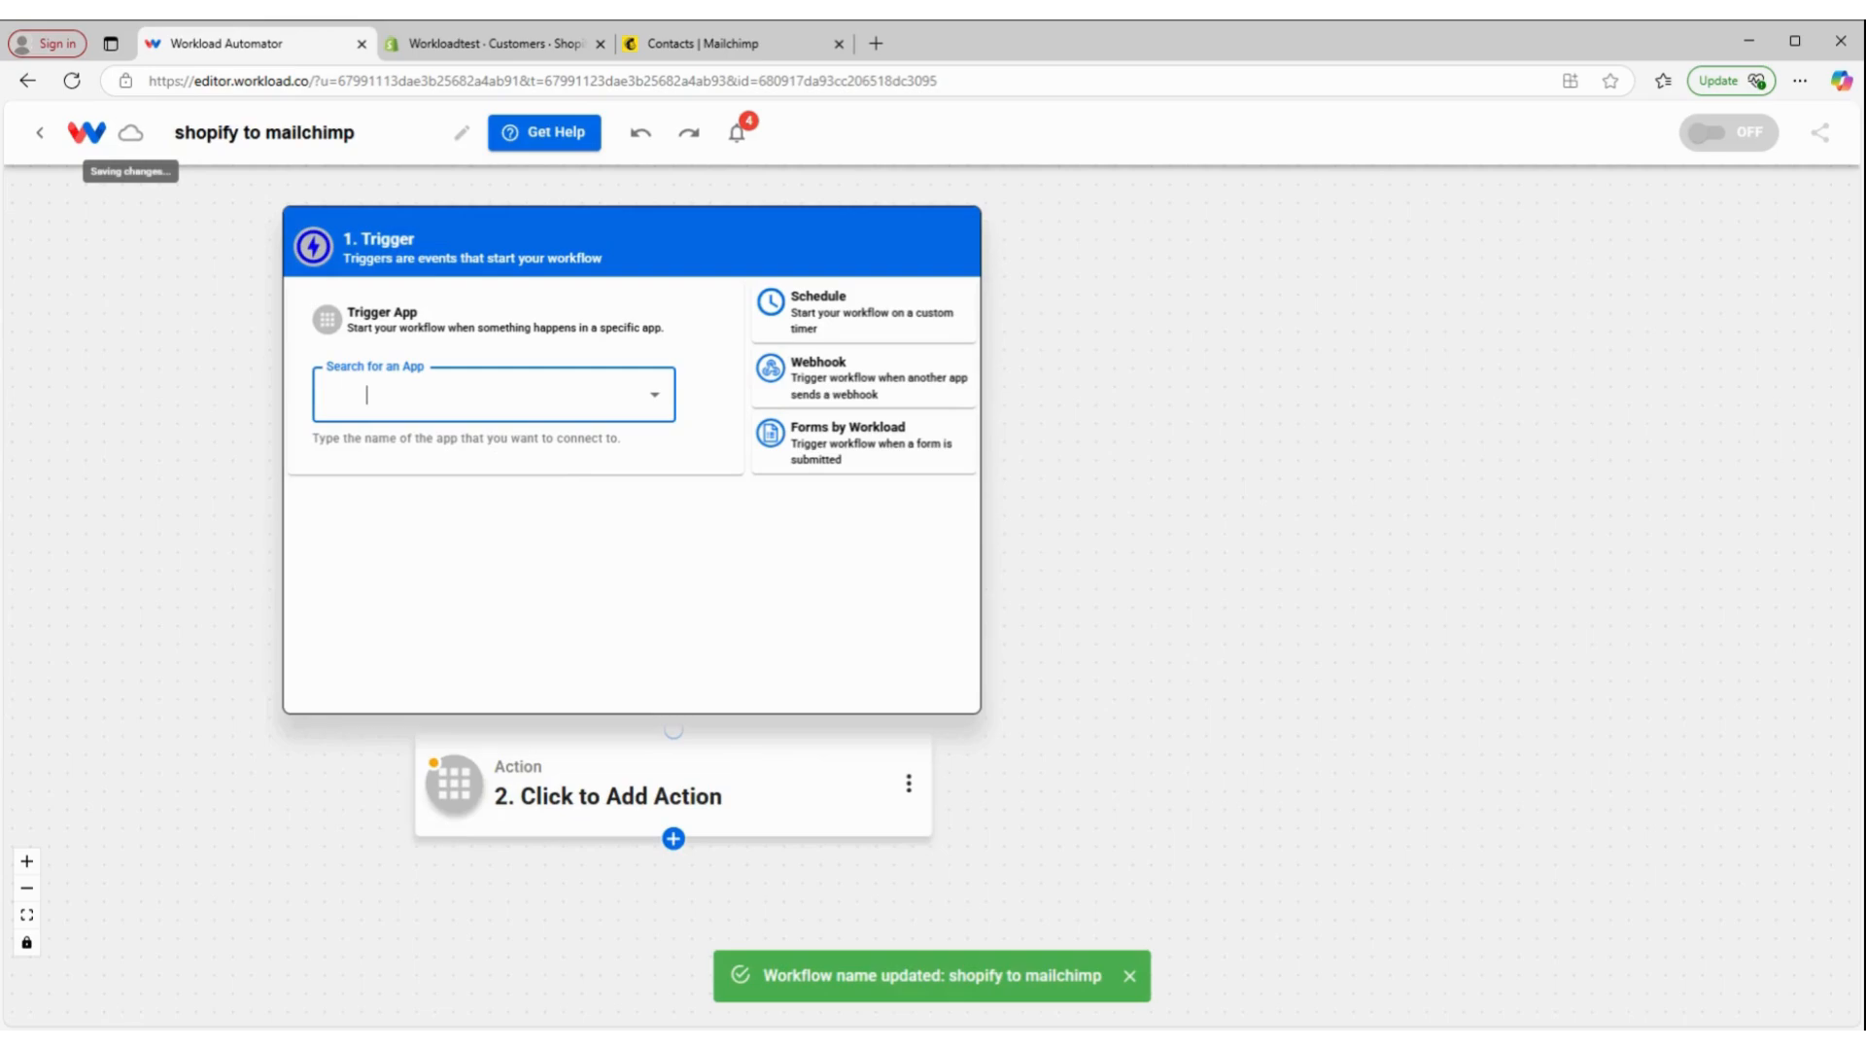
Set the workflow trigger to Shopify with the New Customer event.
{"action": "type", "text": "shopify"}
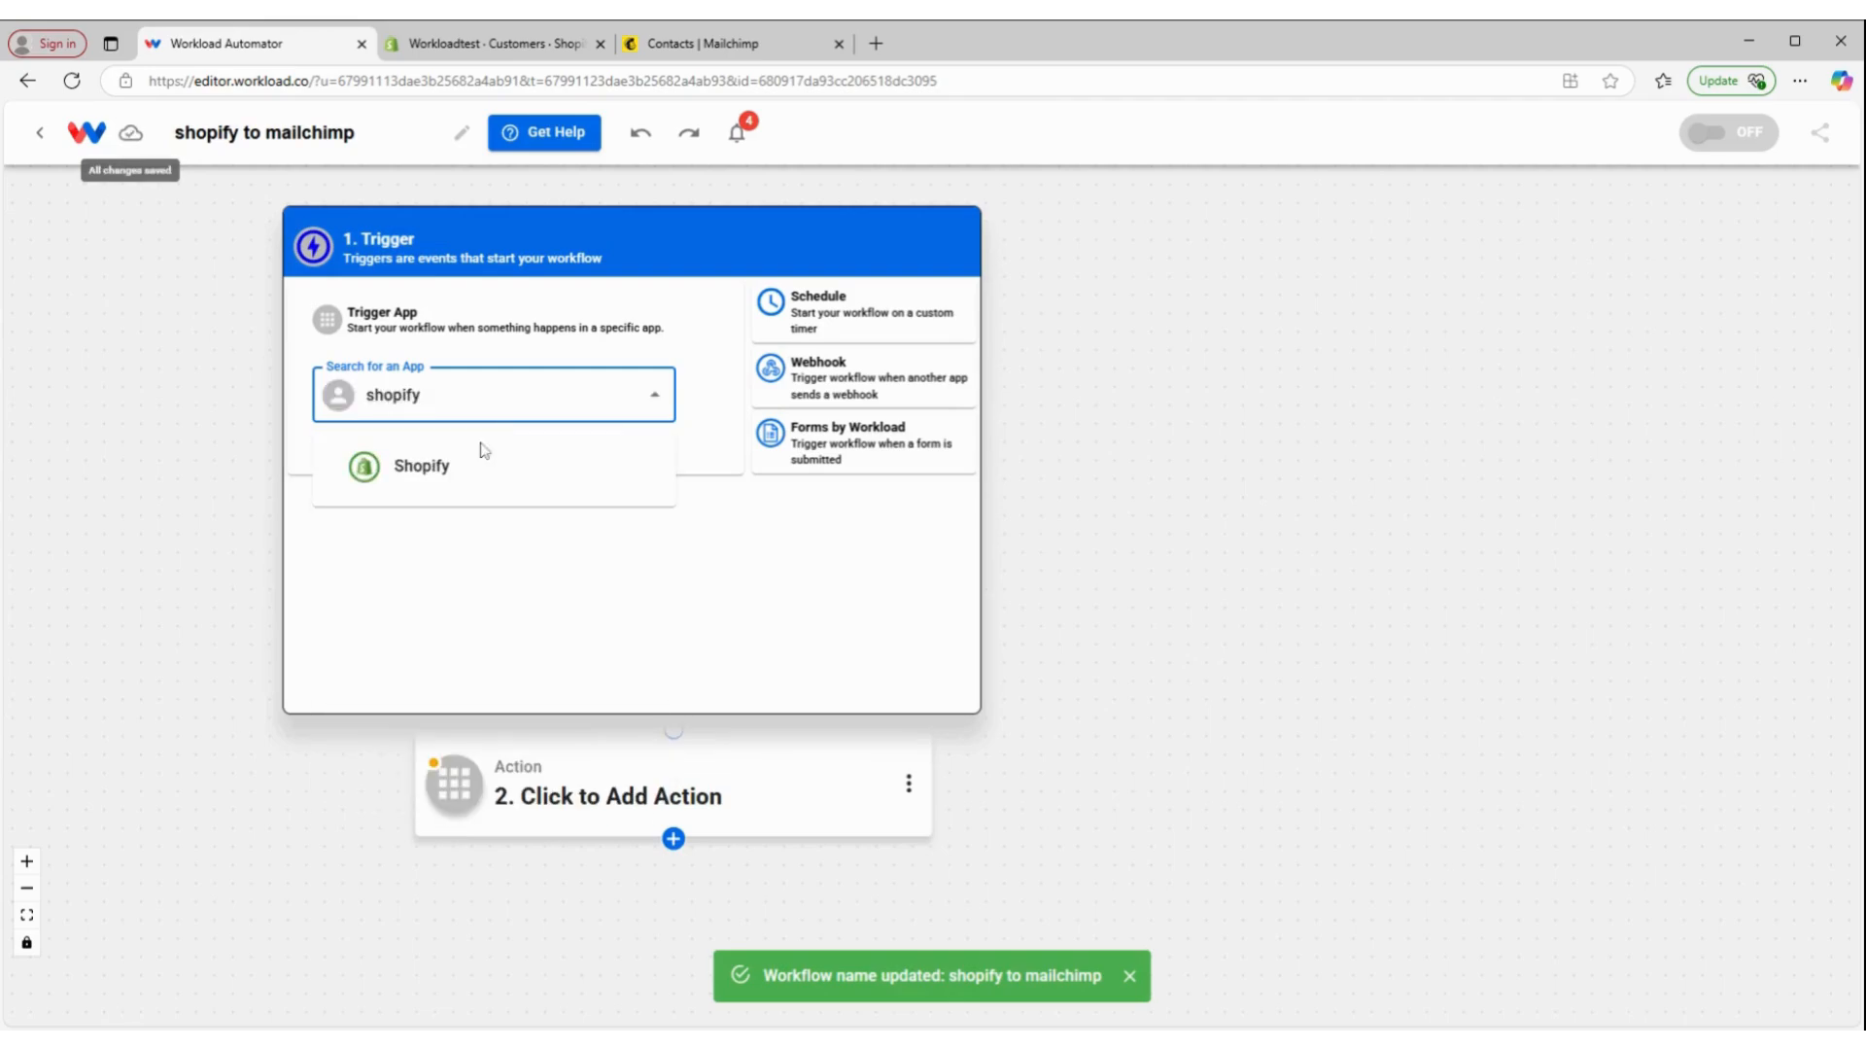
{"action": "left_click", "coordinate": [487, 463]}
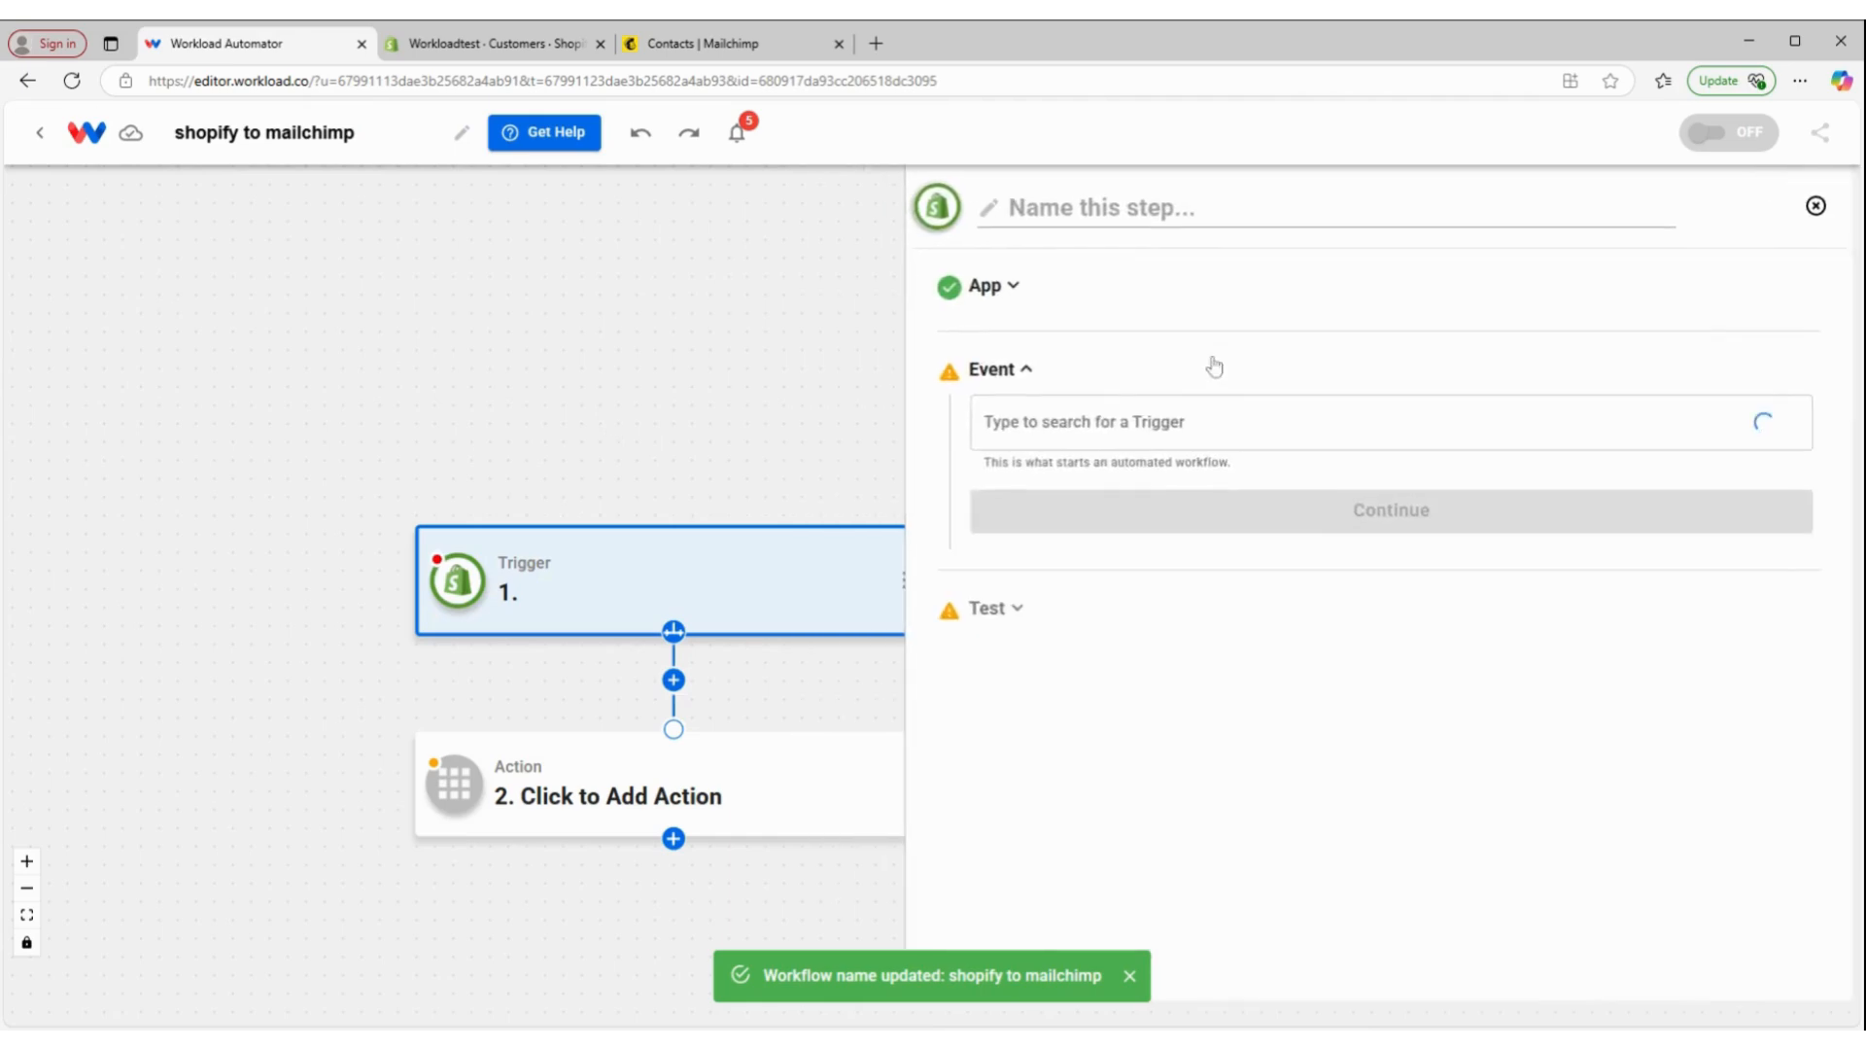
{"action": "left_click", "coordinate": [1181, 421]}
{"action": "scroll", "coordinate": [1157, 622], "scroll_direction": "down", "scroll_amount": 1}
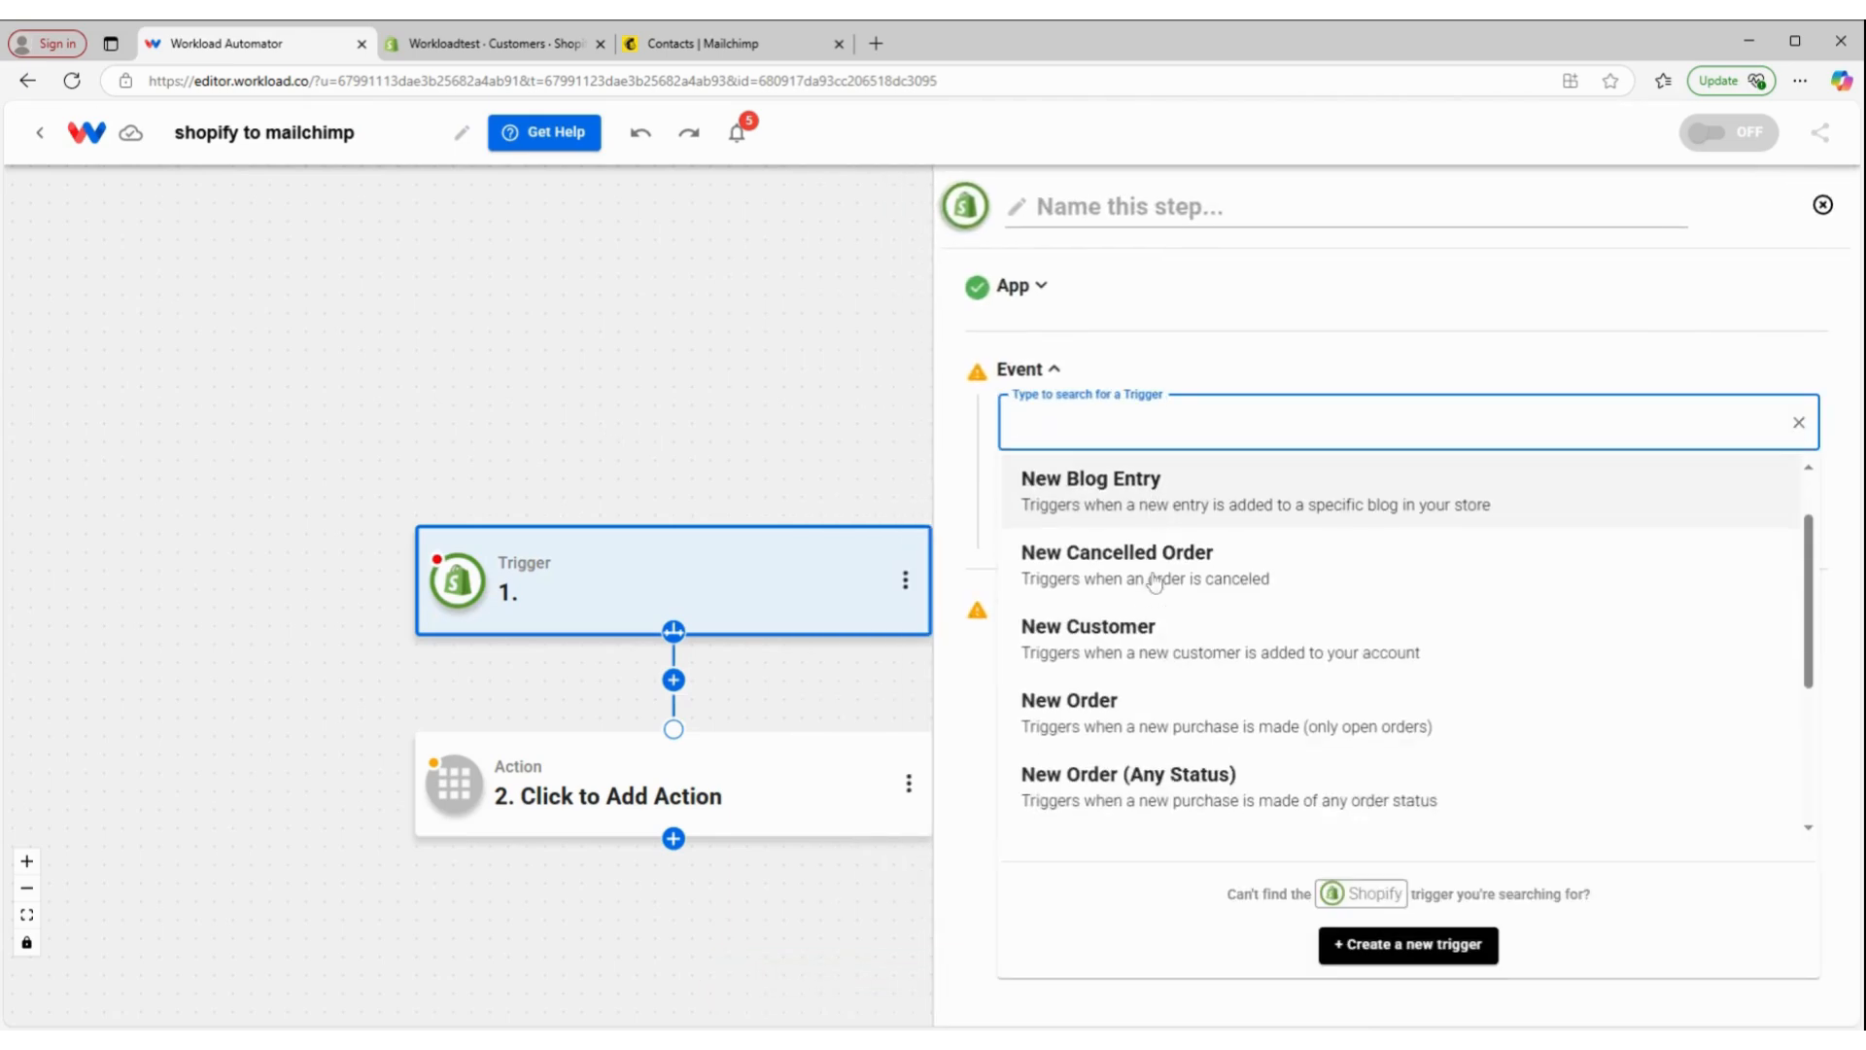
{"action": "left_click", "coordinate": [1155, 636]}
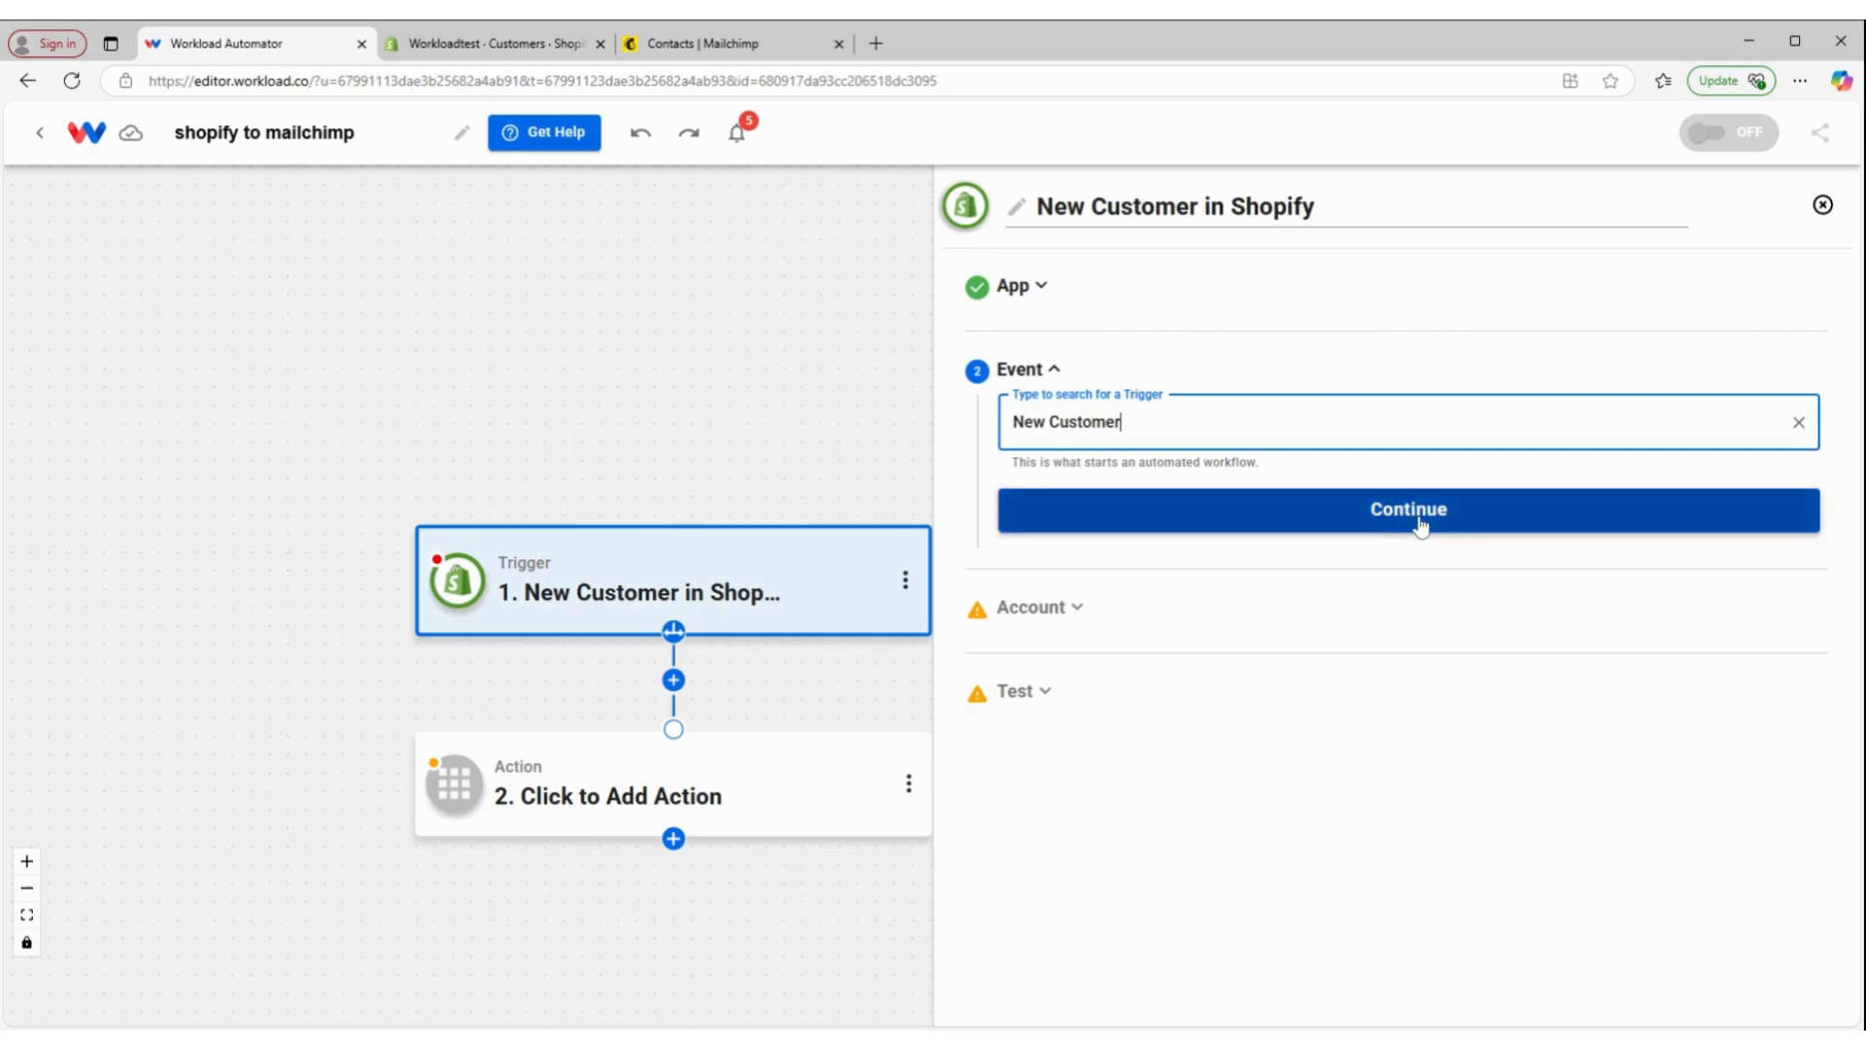
{"action": "left_click", "coordinate": [1388, 515]}
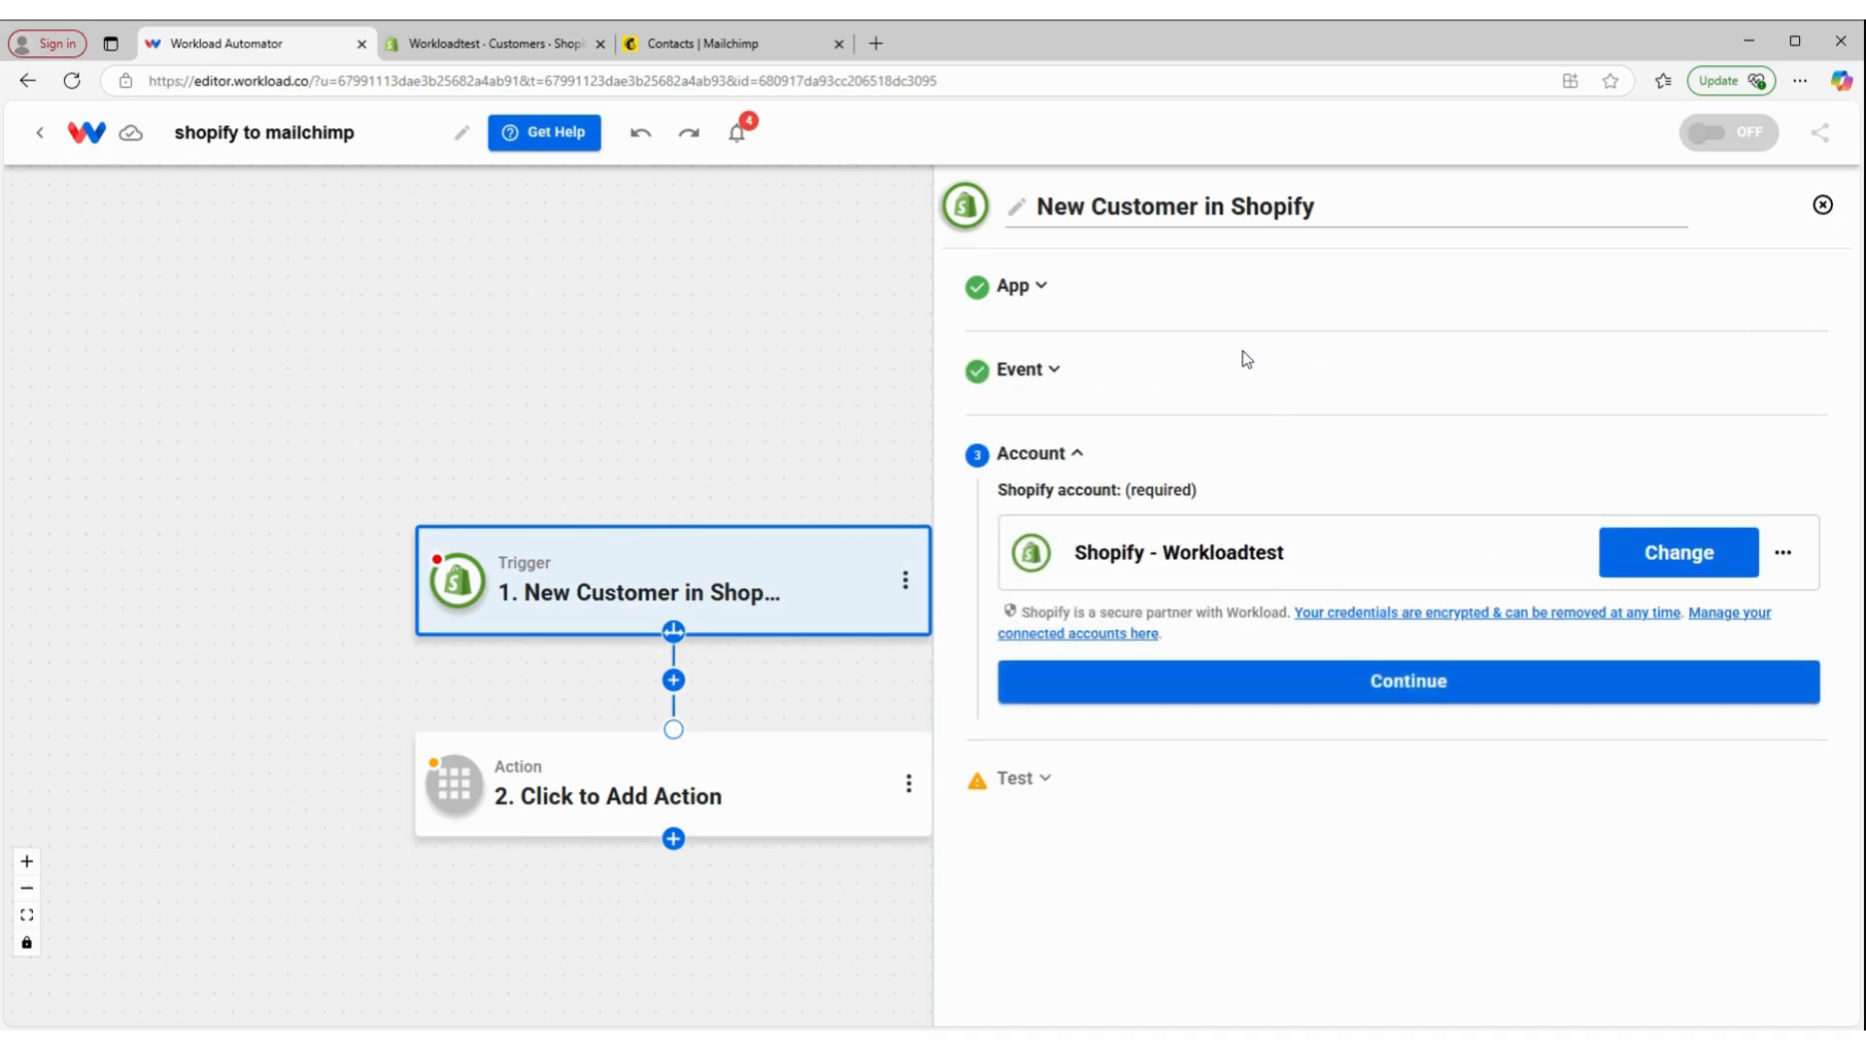
Accept the Shopify - Workloadtest account for the trigger and run the trigger test.
{"action": "left_click", "coordinate": [1335, 696]}
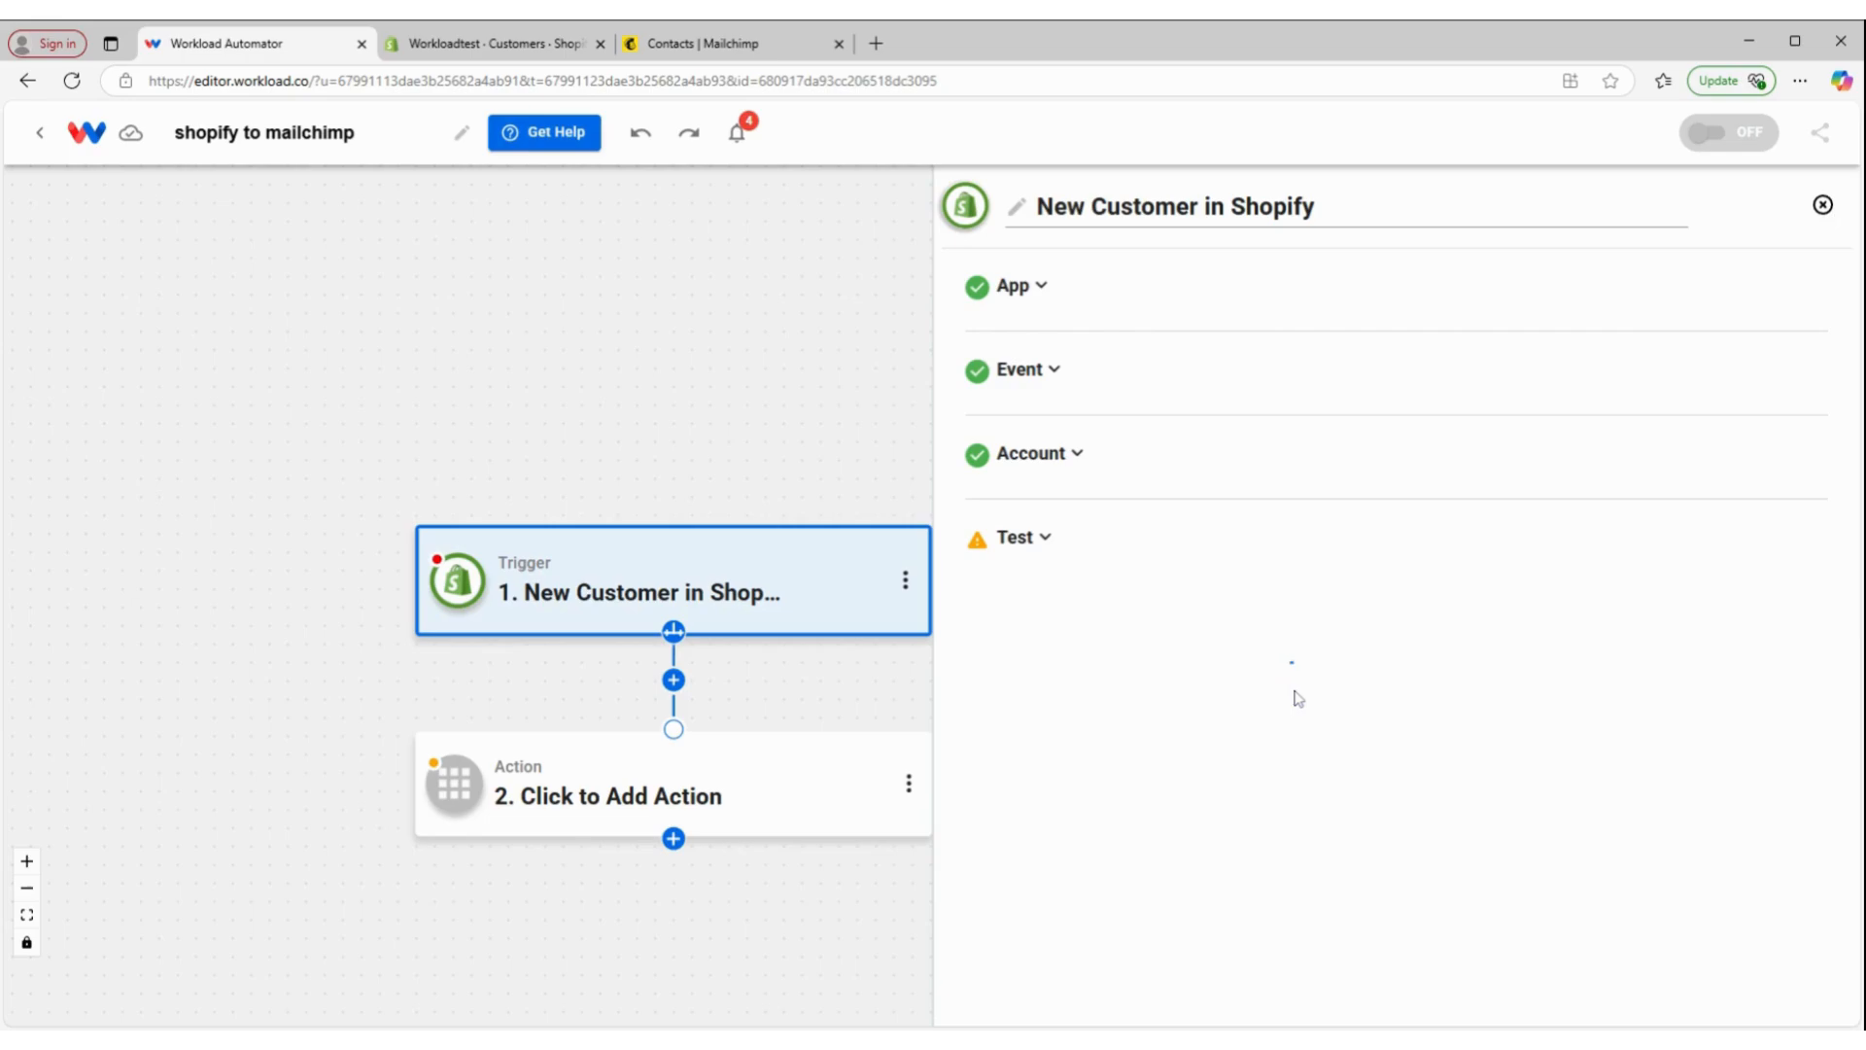
{"action": "left_click", "coordinate": [1388, 789]}
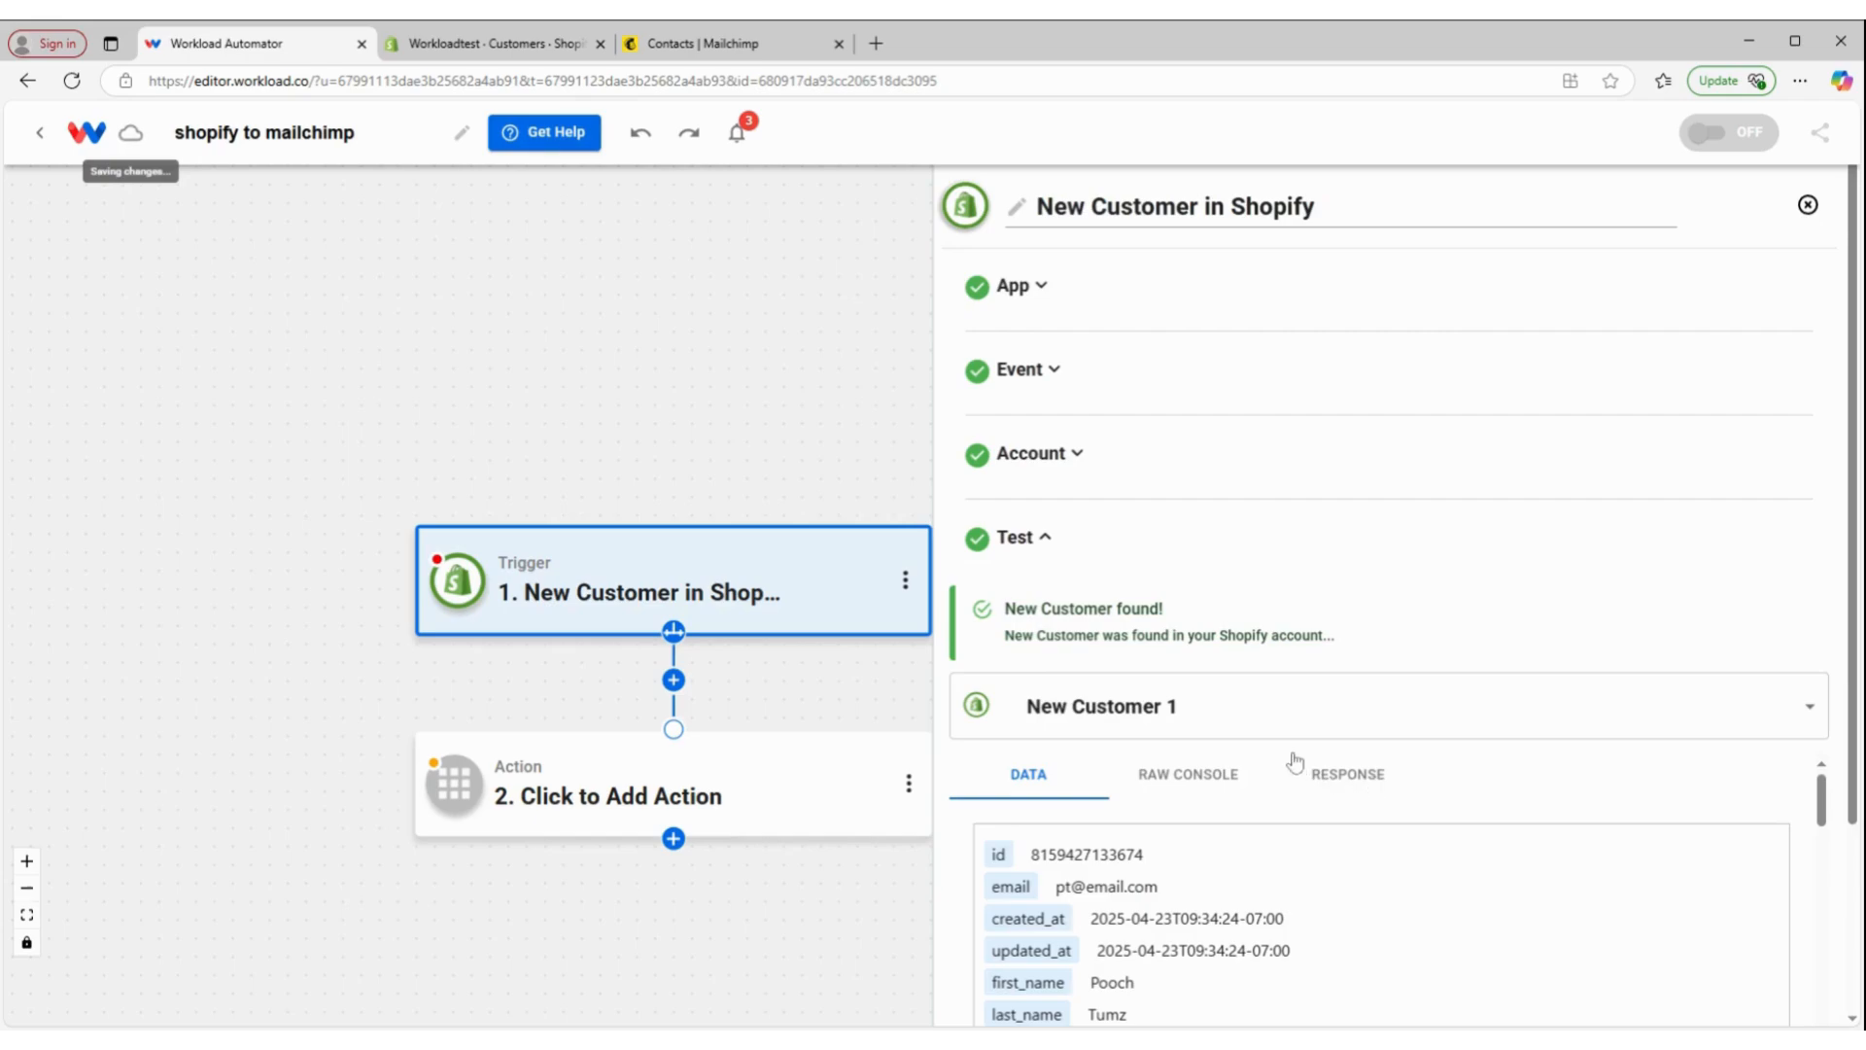
Examine the sample customer's fields in the response and raw console views, especially the nested addresses array.
{"action": "left_click", "coordinate": [1414, 785]}
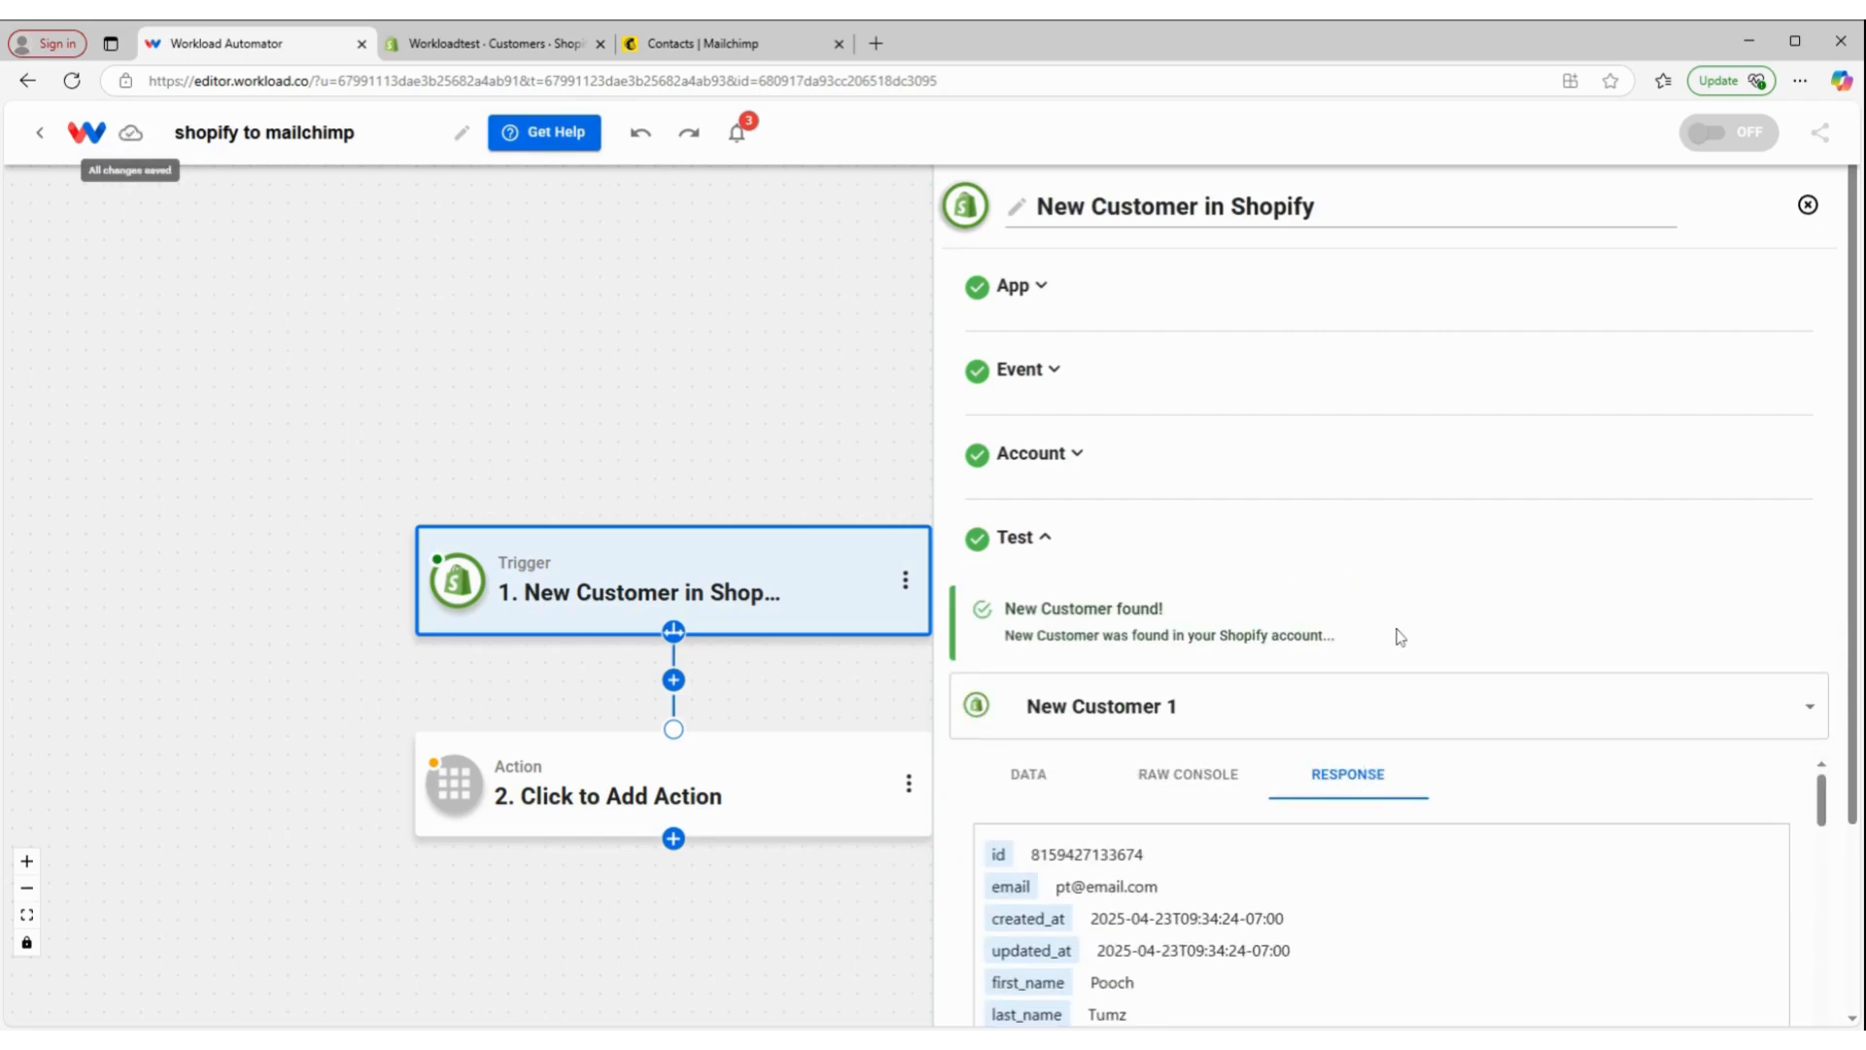
{"action": "scroll", "coordinate": [1400, 636], "scroll_direction": "down", "scroll_amount": 2}
{"action": "scroll", "coordinate": [1213, 806], "scroll_direction": "down", "scroll_amount": 2}
{"action": "scroll", "coordinate": [1215, 787], "scroll_direction": "down", "scroll_amount": 5}
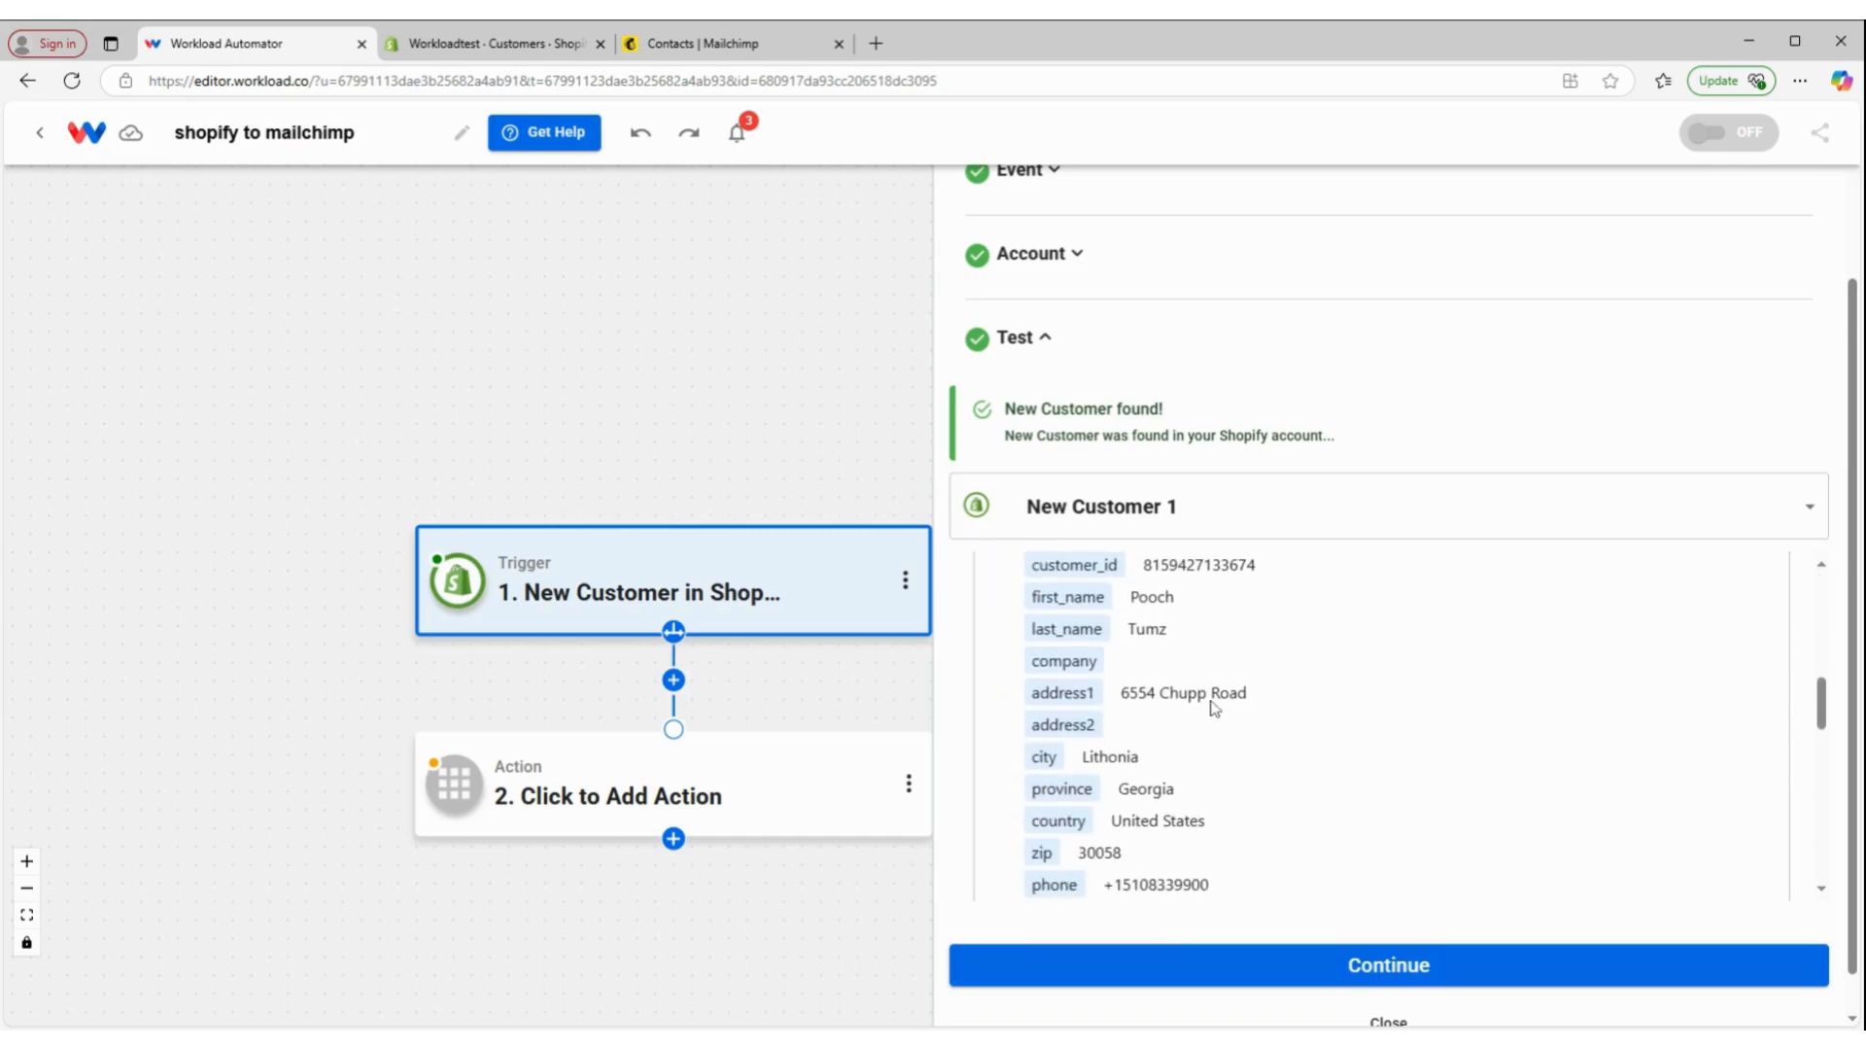
{"action": "scroll", "coordinate": [1210, 695], "scroll_direction": "down", "scroll_amount": 3}
{"action": "scroll", "coordinate": [1219, 663], "scroll_direction": "up", "scroll_amount": 4}
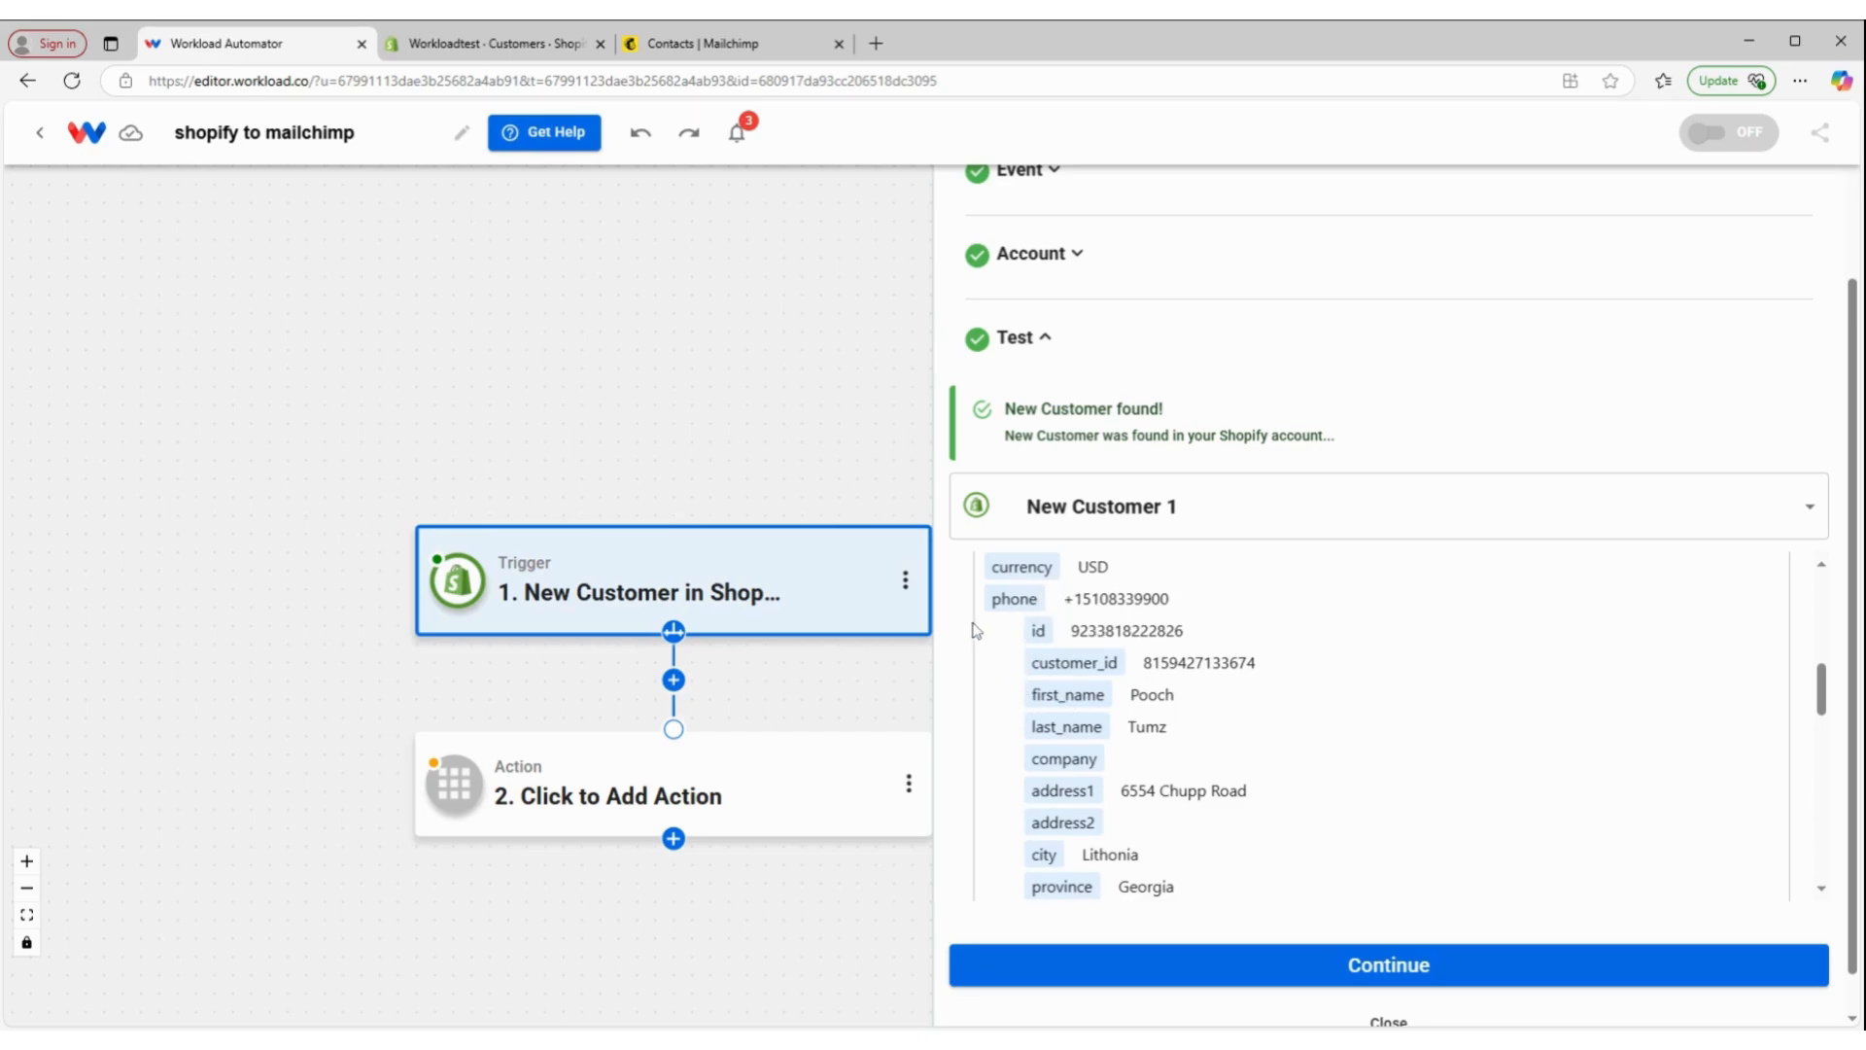
{"action": "scroll", "coordinate": [1088, 669], "scroll_direction": "up", "scroll_amount": 5}
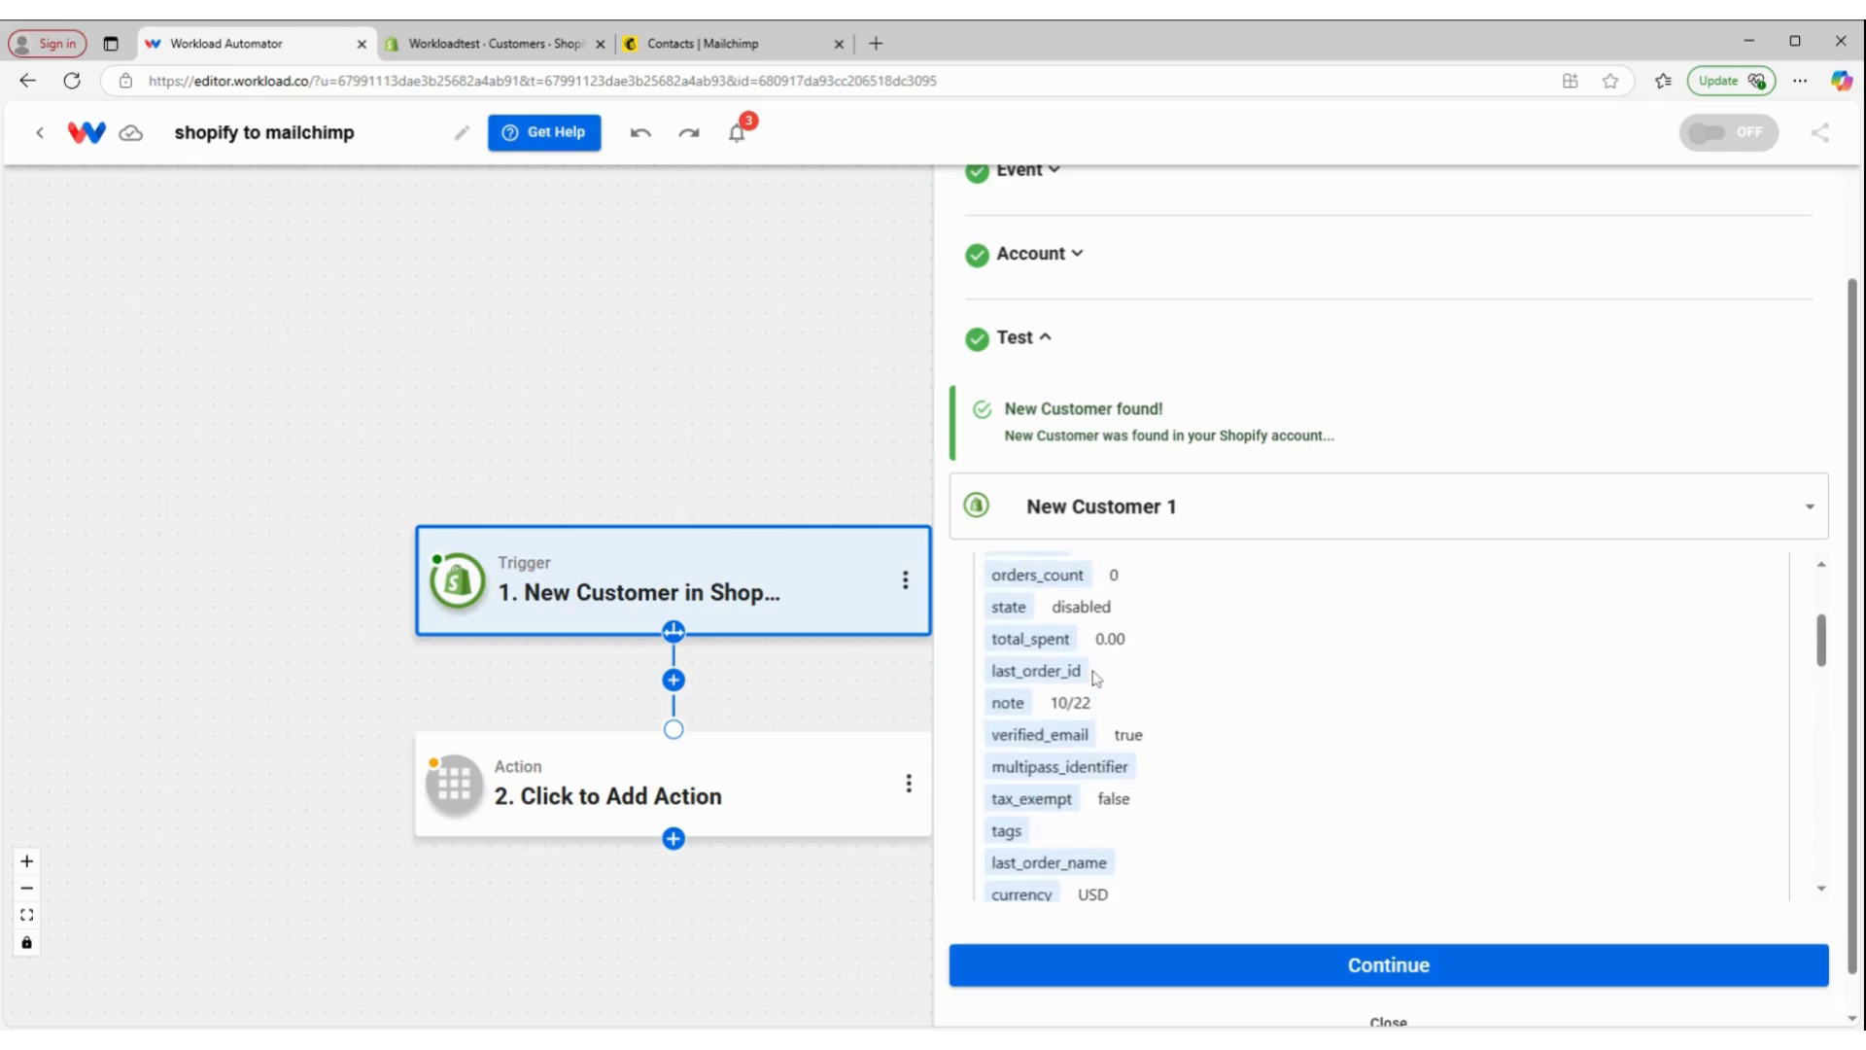
{"action": "left_click", "coordinate": [1166, 576]}
{"action": "scroll", "coordinate": [1237, 775], "scroll_direction": "down", "scroll_amount": 5}
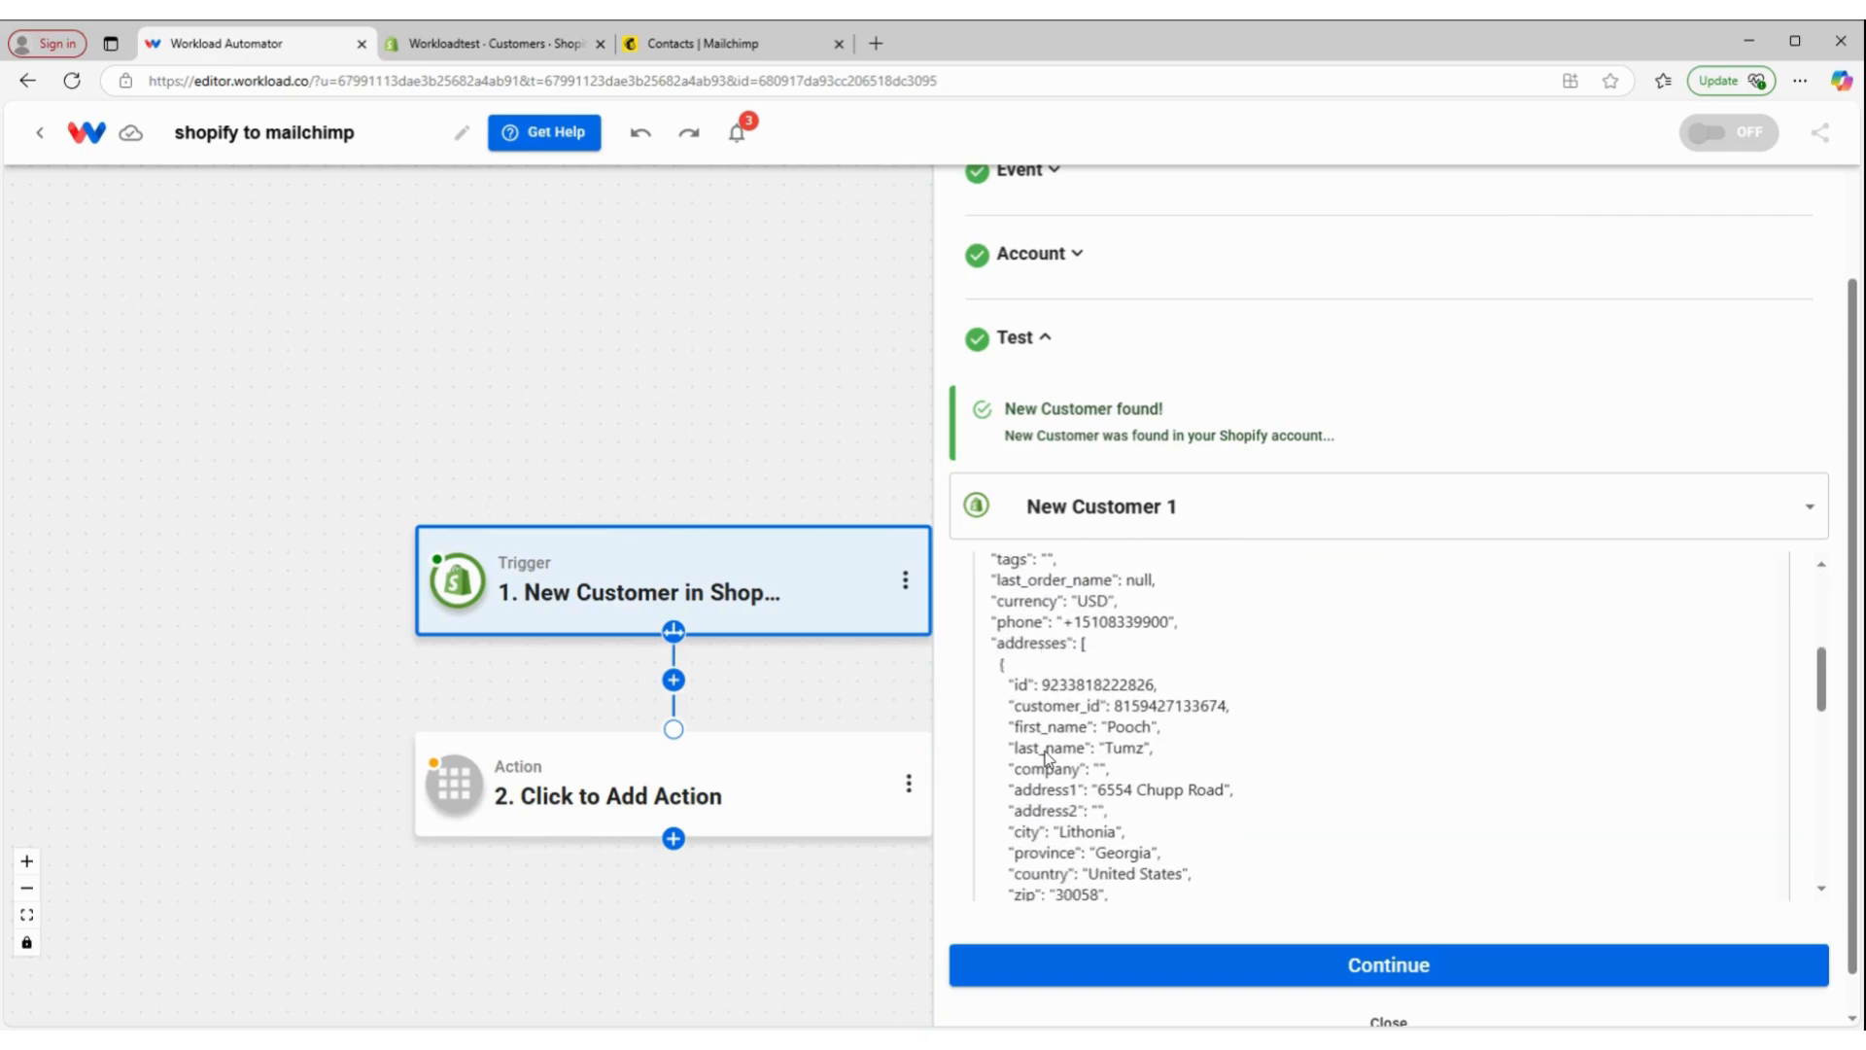
{"action": "scroll", "coordinate": [1050, 759], "scroll_direction": "down", "scroll_amount": 1}
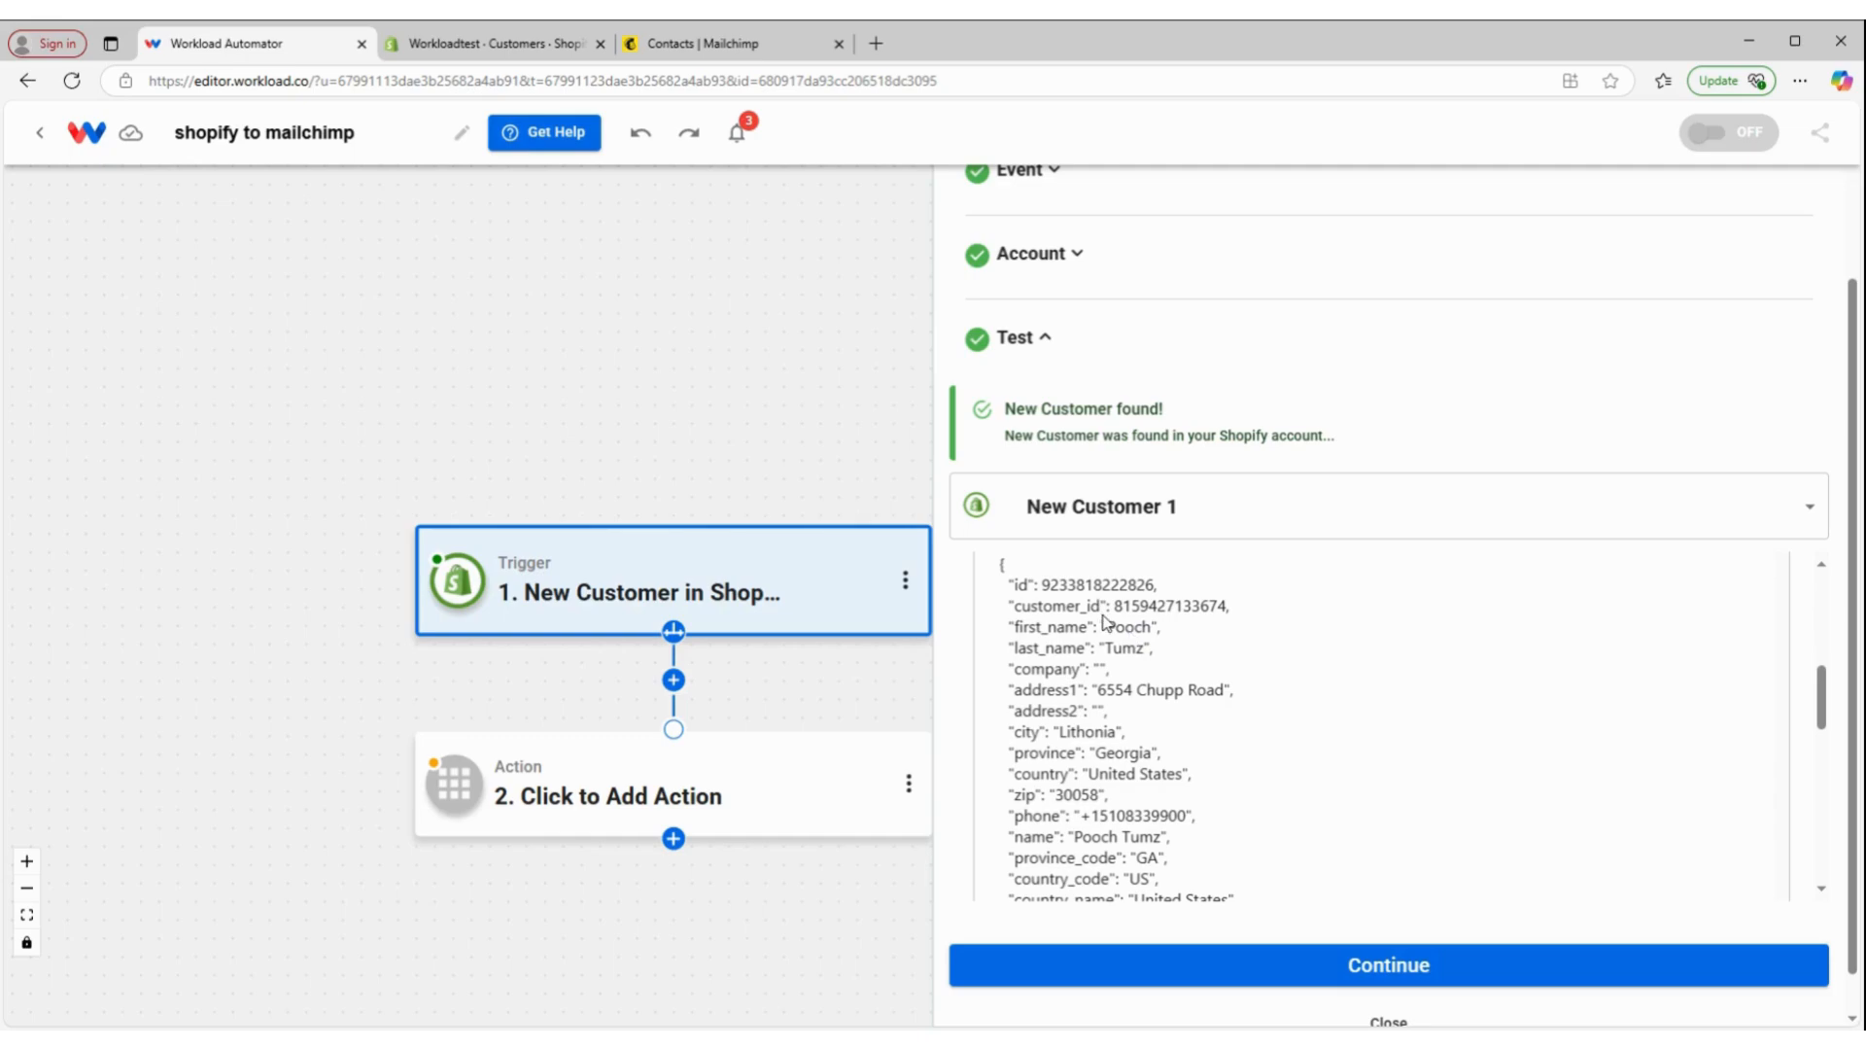
Finish the trigger setup and set the second step to AI Formatter by Workload with the Format Data event.
{"action": "left_click", "coordinate": [1272, 969]}
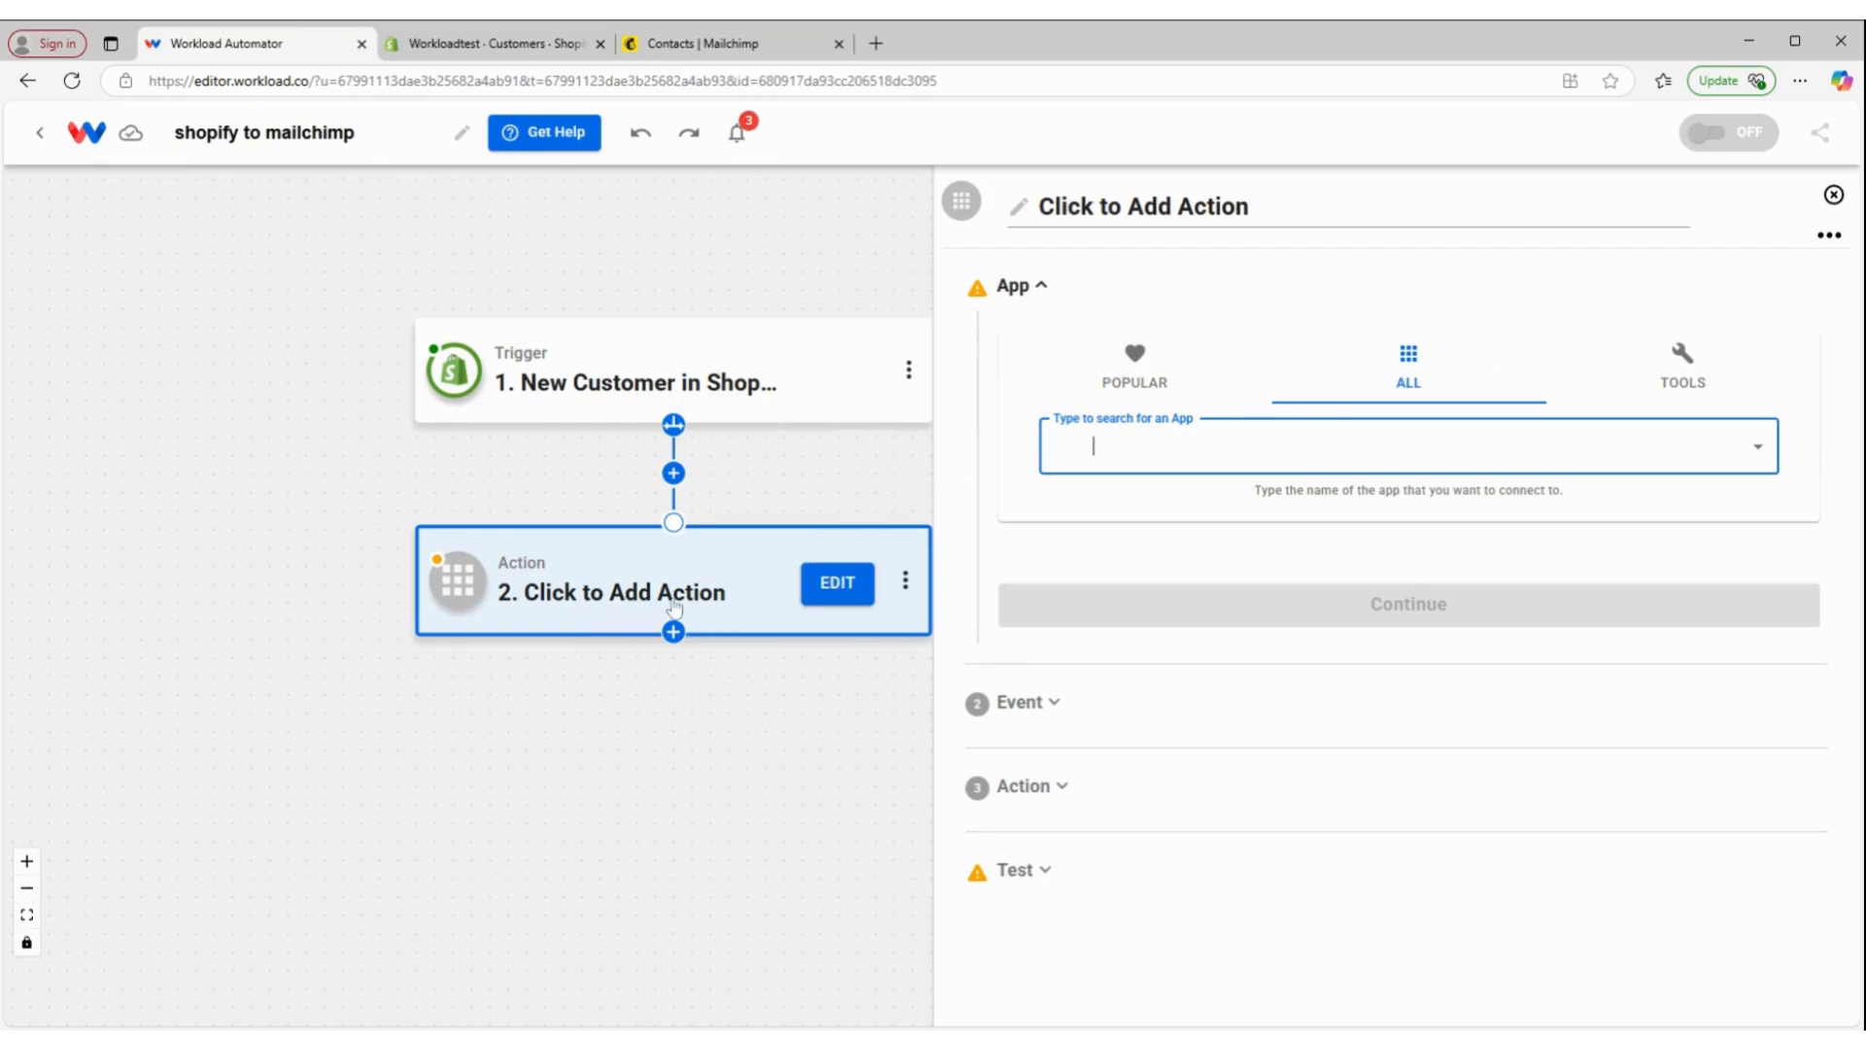
{"action": "left_click", "coordinate": [1686, 374]}
{"action": "left_click", "coordinate": [1183, 448]}
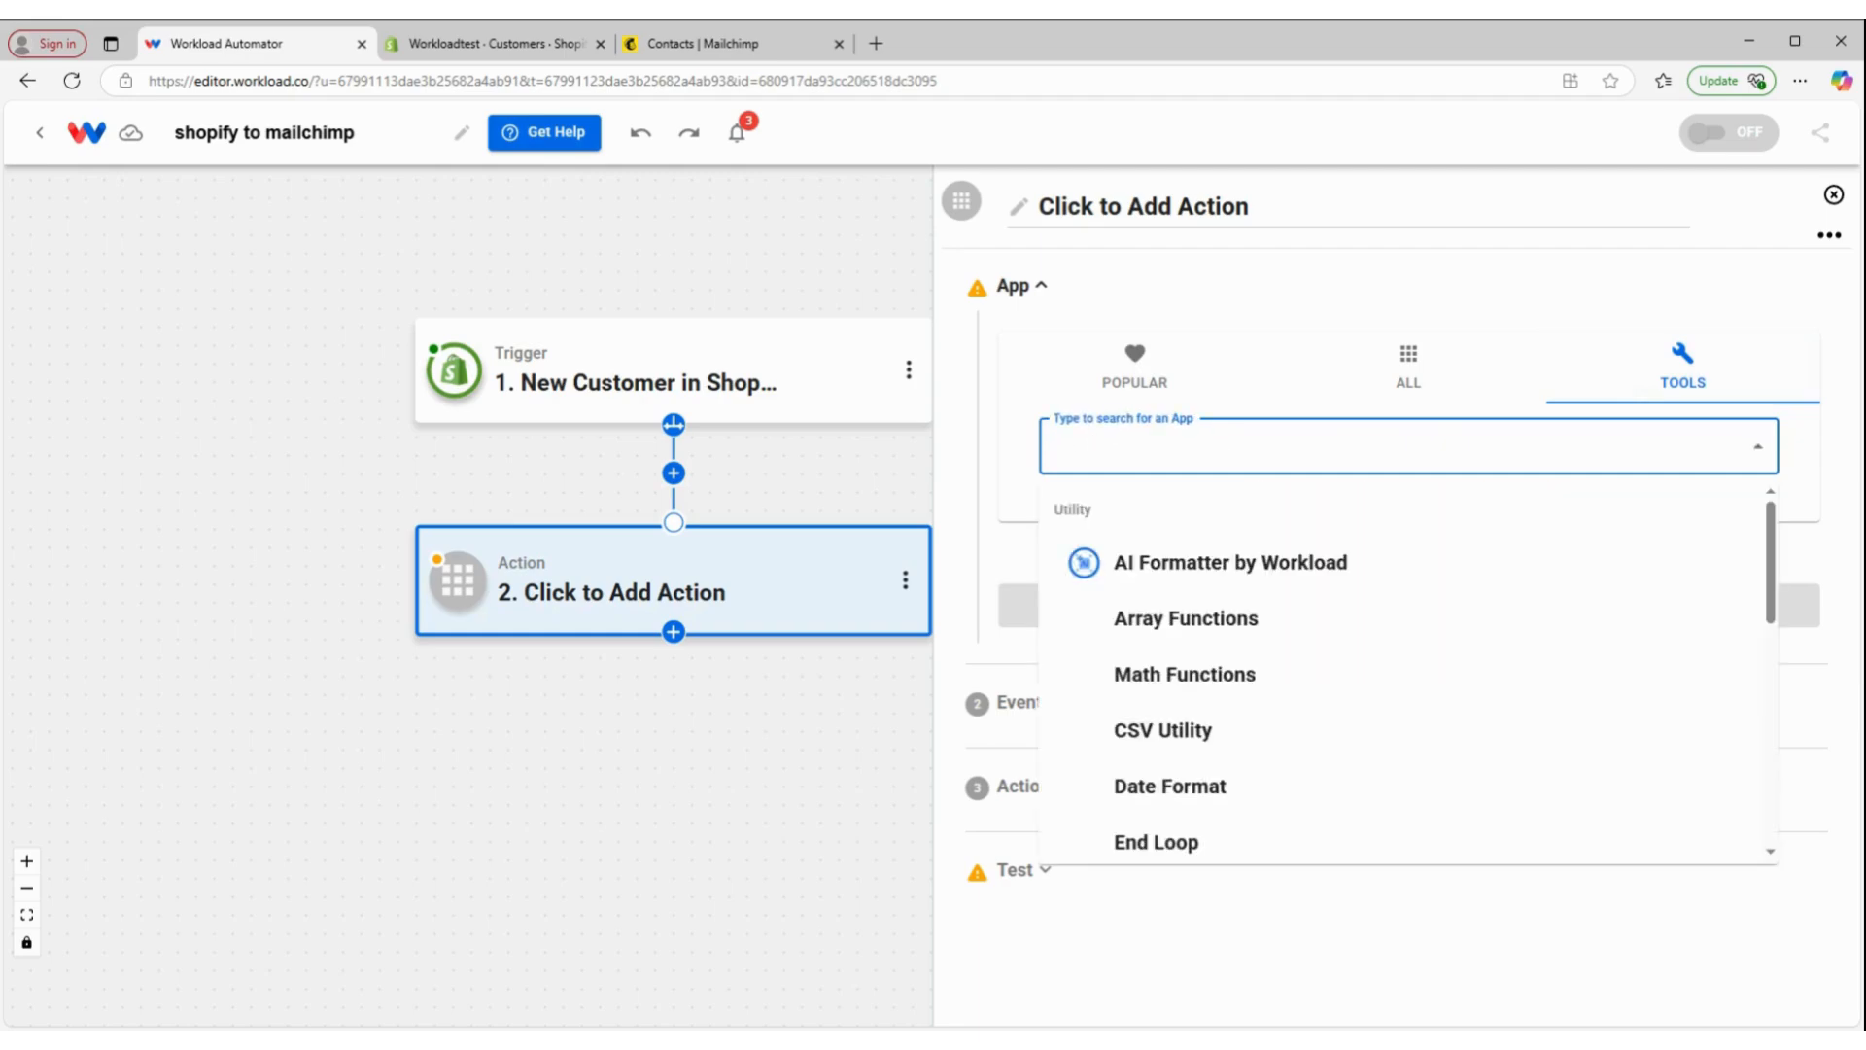
{"action": "left_click", "coordinate": [1129, 563]}
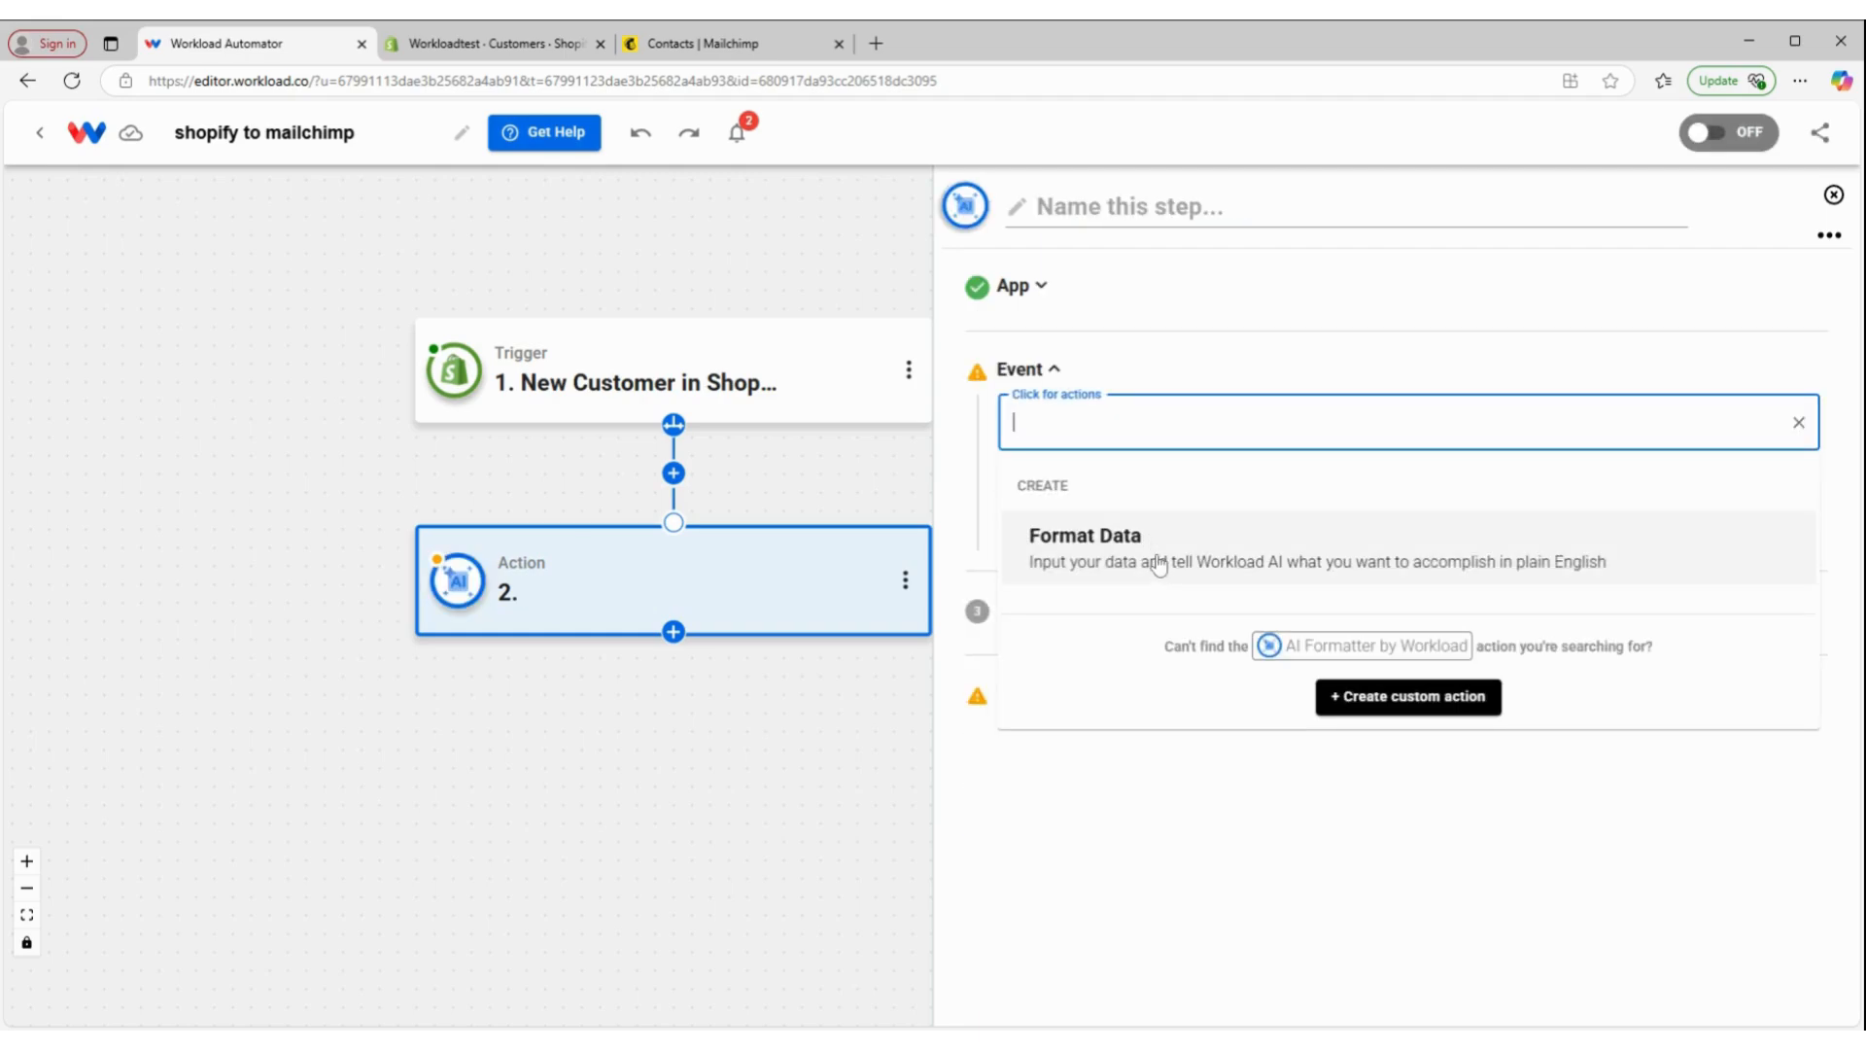
{"action": "left_click", "coordinate": [1154, 578]}
{"action": "left_click", "coordinate": [1182, 518]}
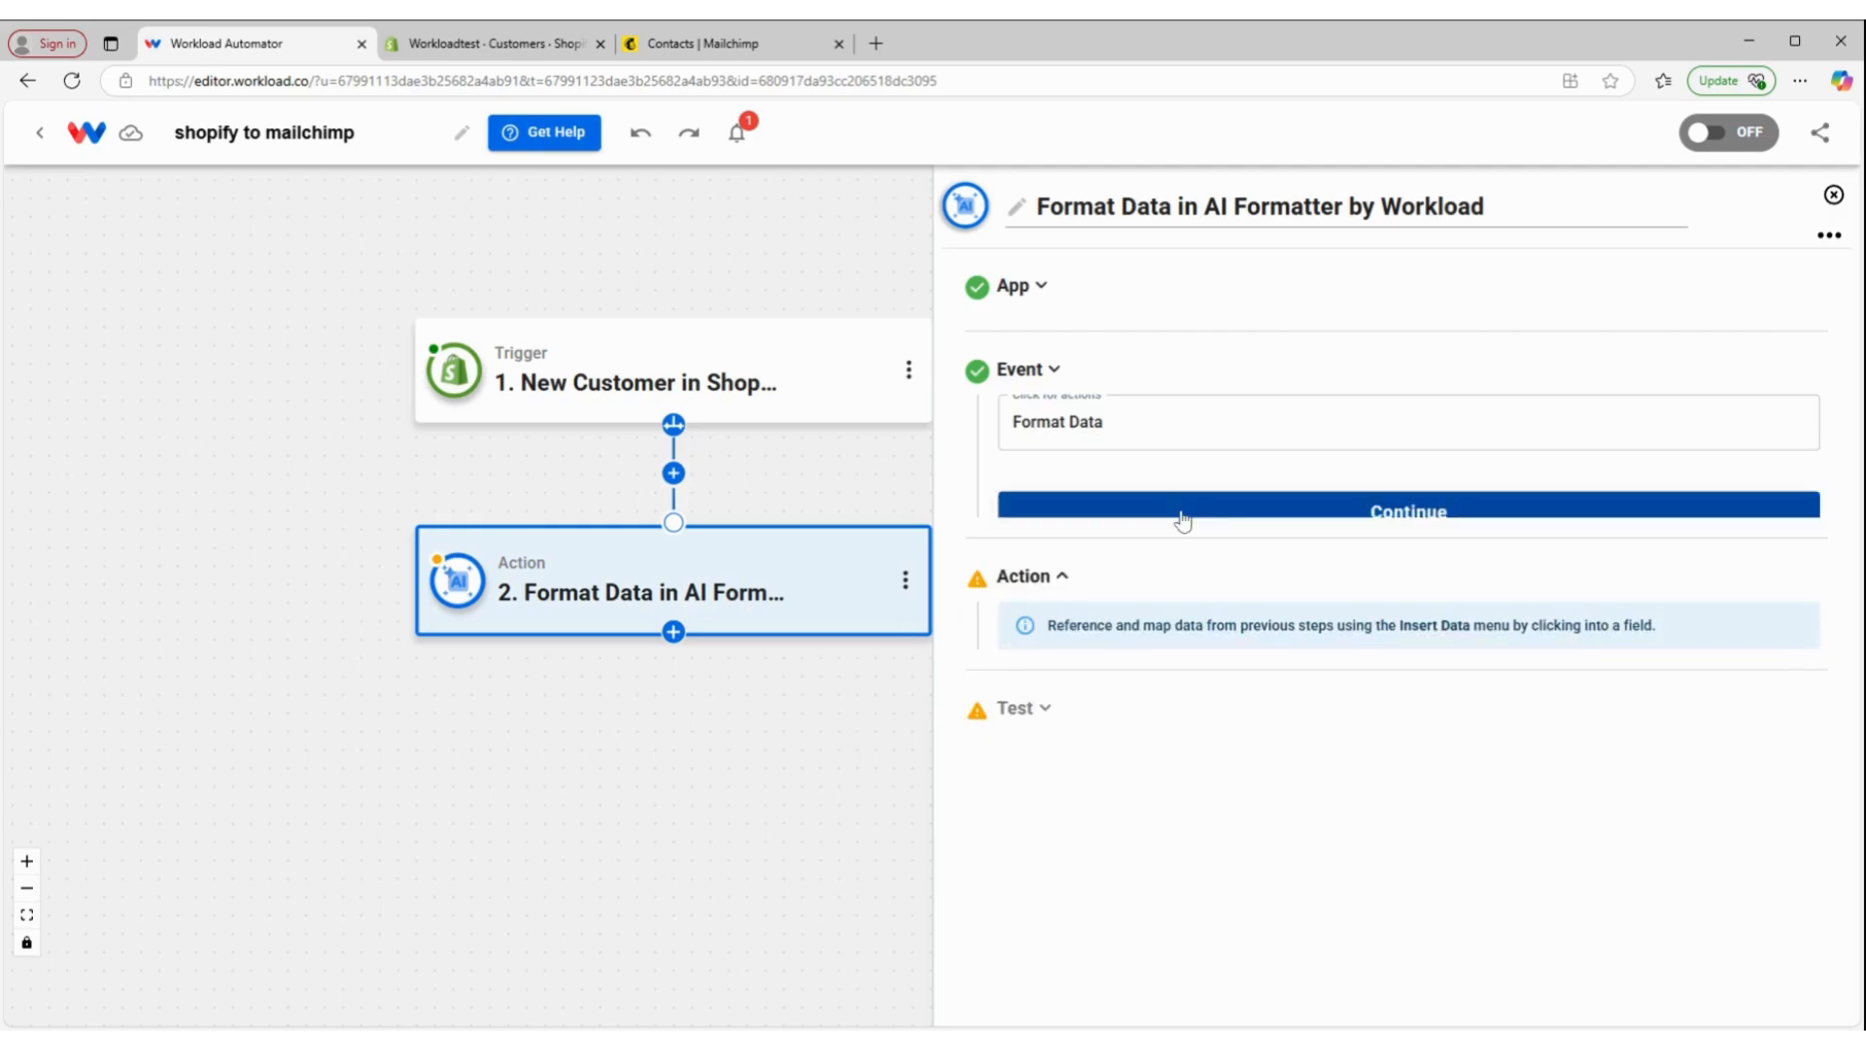
Map the ADDRESSES data from the New Customer in Shopify step into the formatter's Input Data.
{"action": "left_click", "coordinate": [1087, 606]}
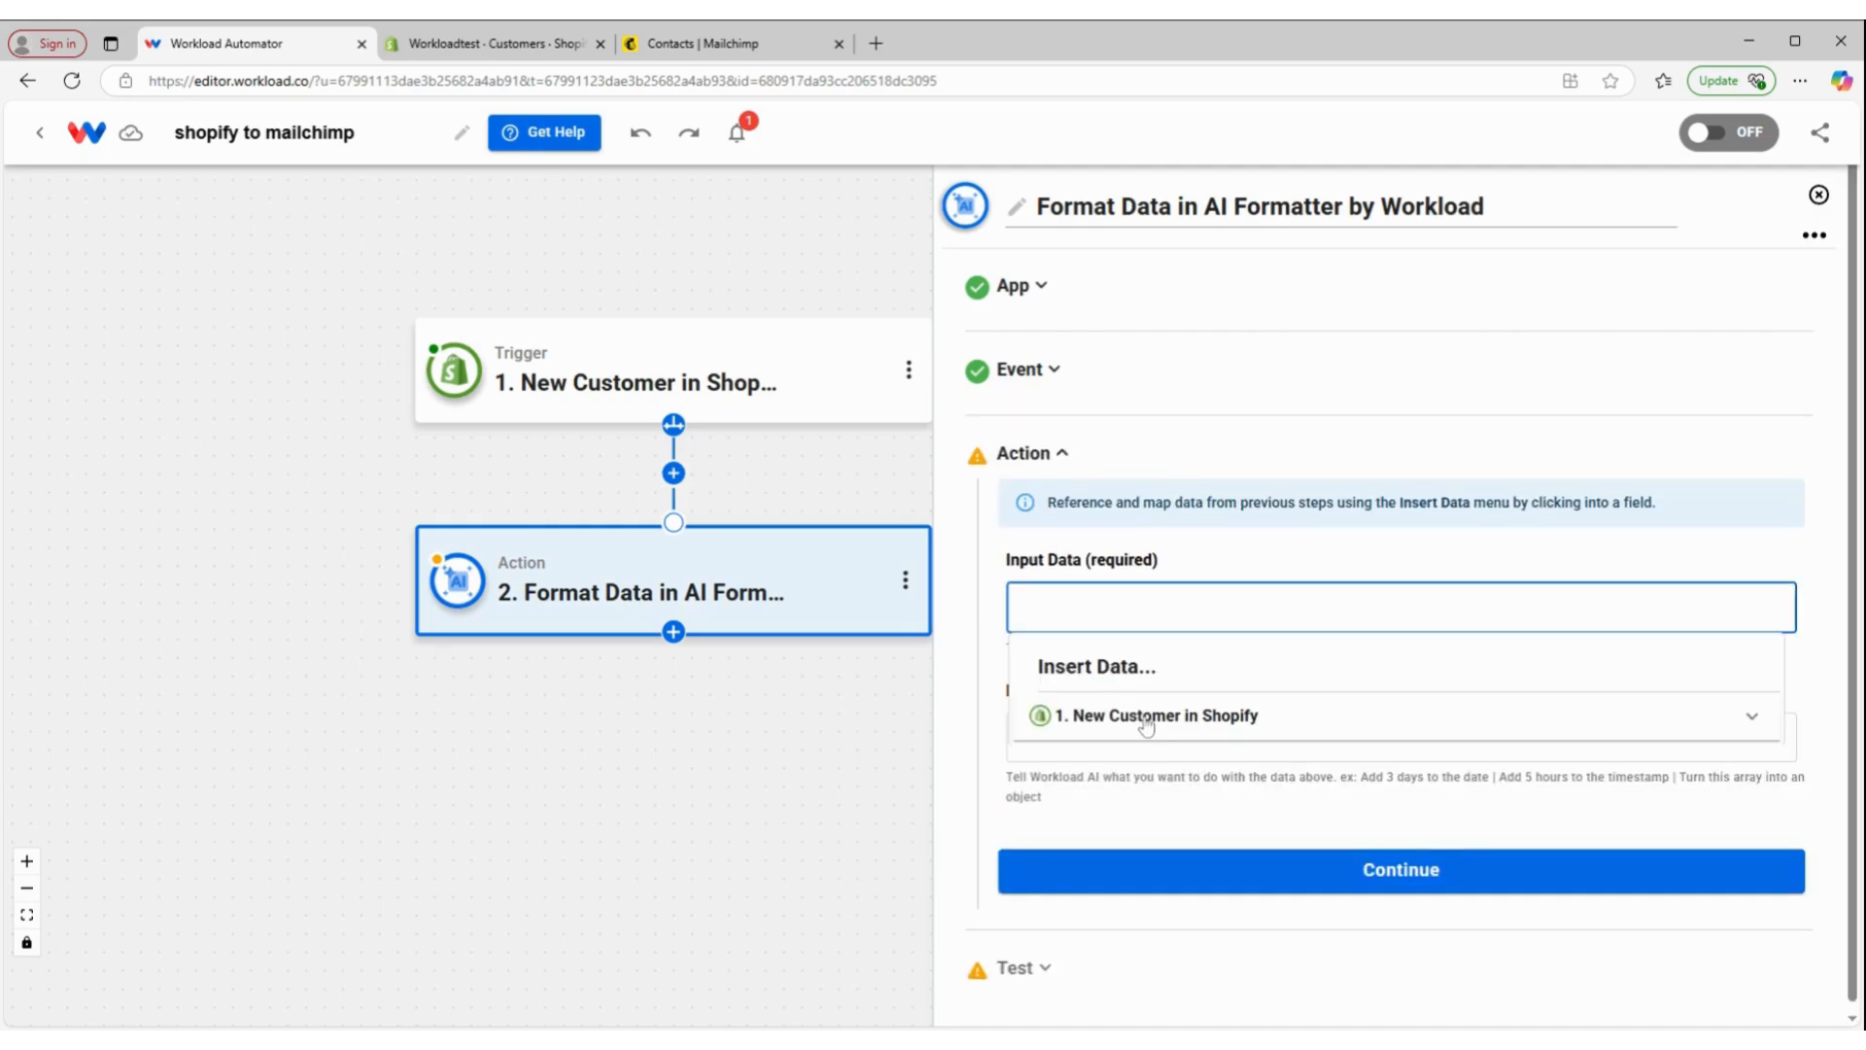
{"action": "left_click", "coordinate": [1202, 721]}
{"action": "scroll", "coordinate": [1166, 764], "scroll_direction": "down", "scroll_amount": 8}
{"action": "scroll", "coordinate": [1163, 765], "scroll_direction": "down", "scroll_amount": 1}
{"action": "left_click", "coordinate": [1157, 729]}
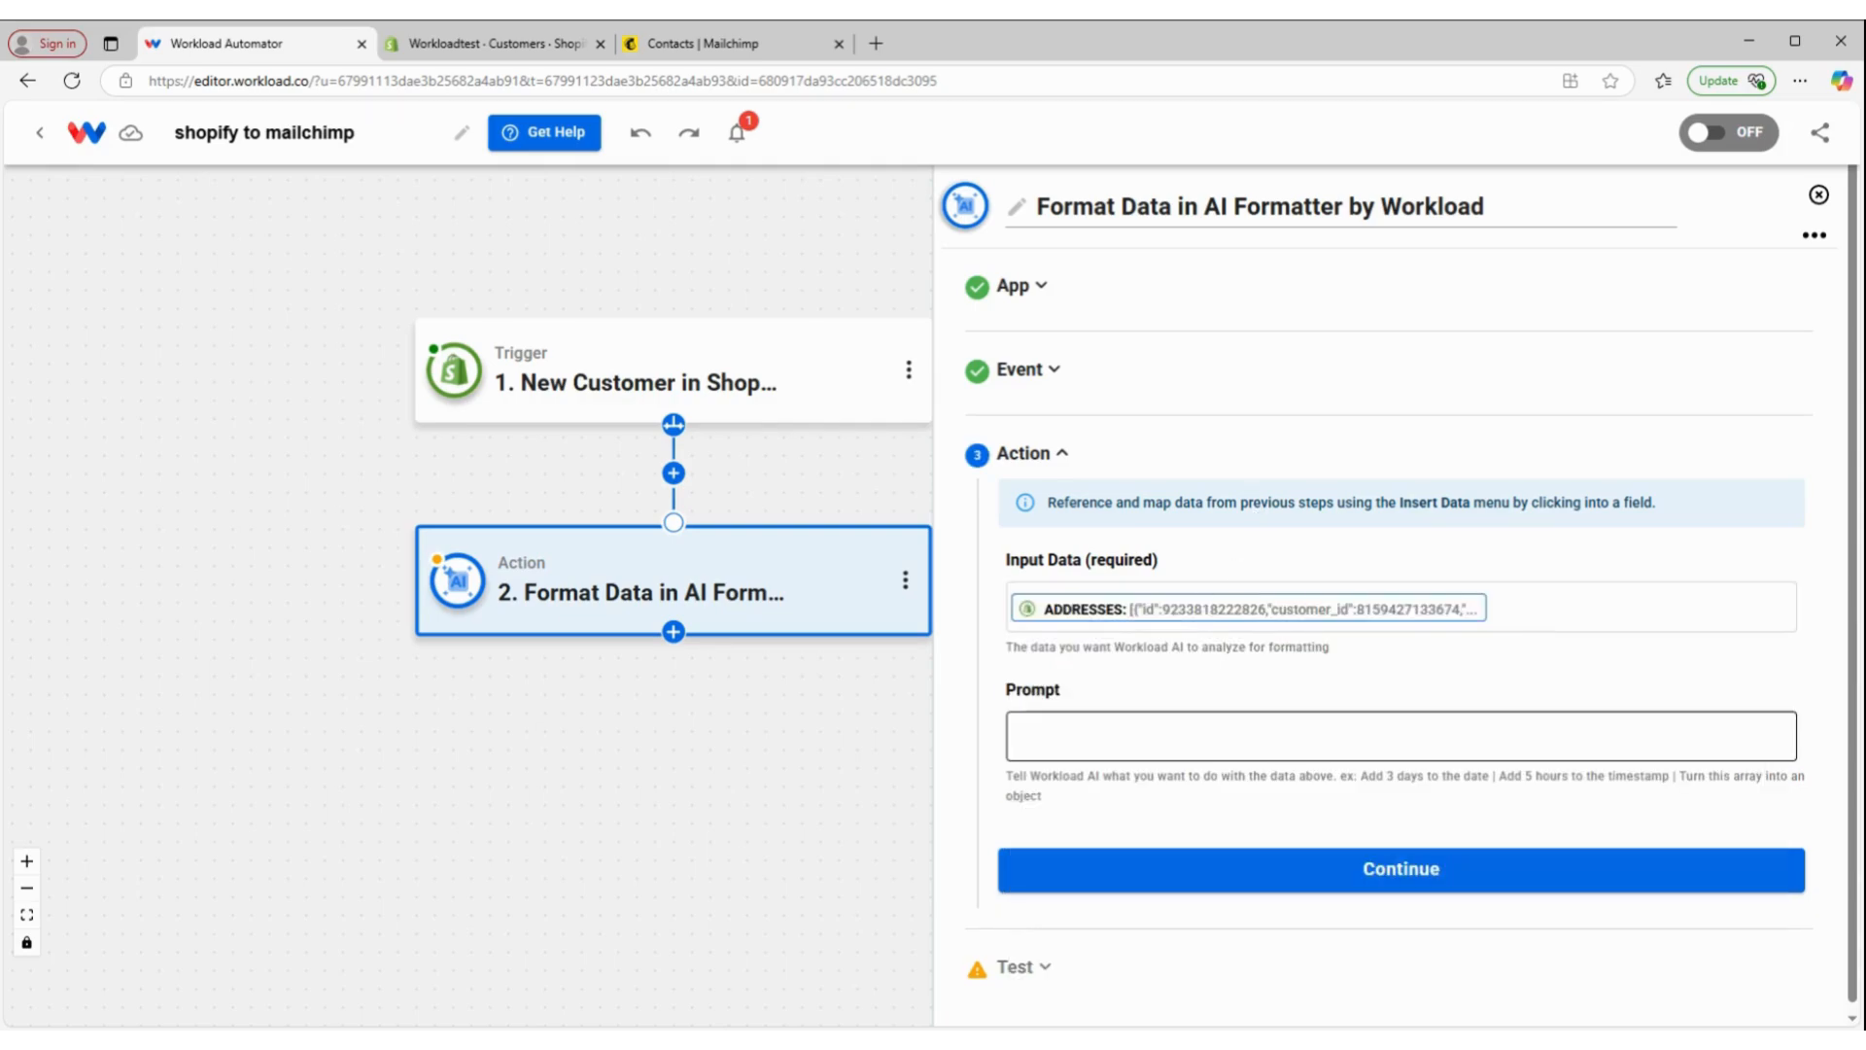
Set the formatter prompt to "please make this array into a separate flat response" and test the action.
{"action": "left_click", "coordinate": [1157, 736]}
{"action": "type", "text": "please make this array into a "}
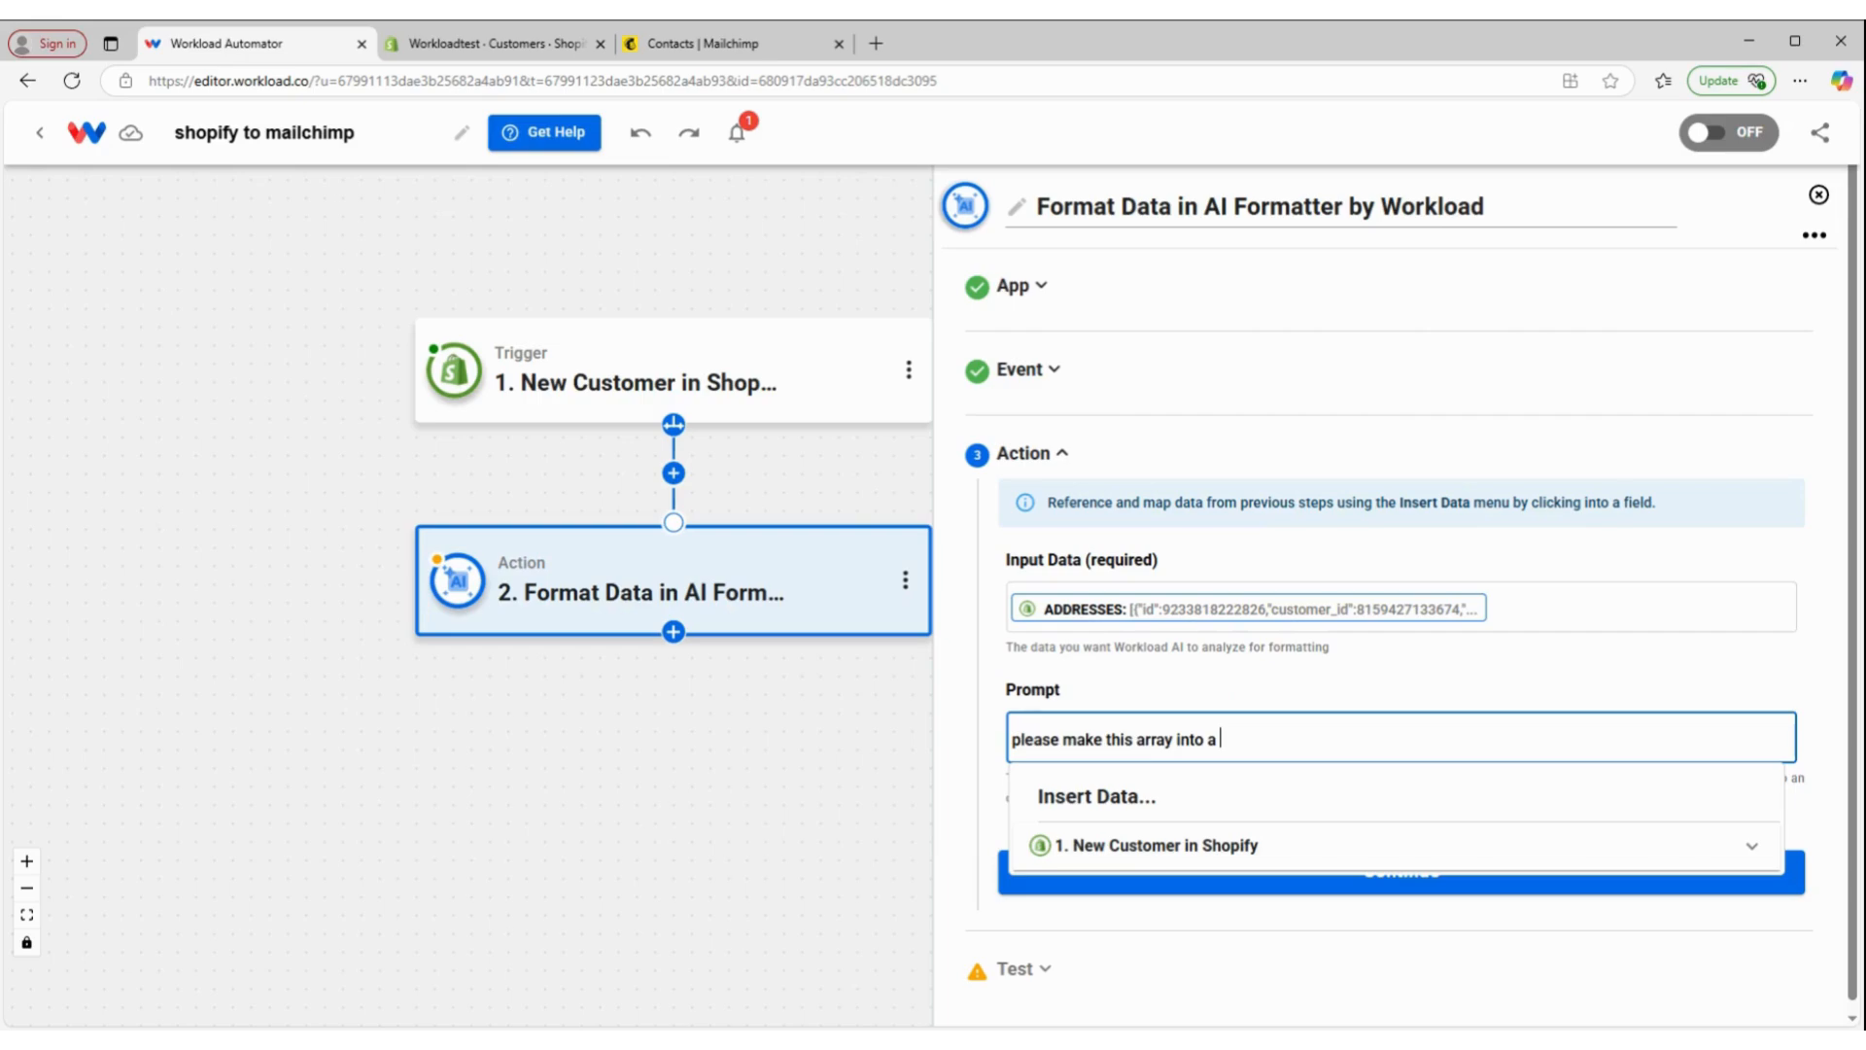
{"action": "type", "text": "separate flat response"}
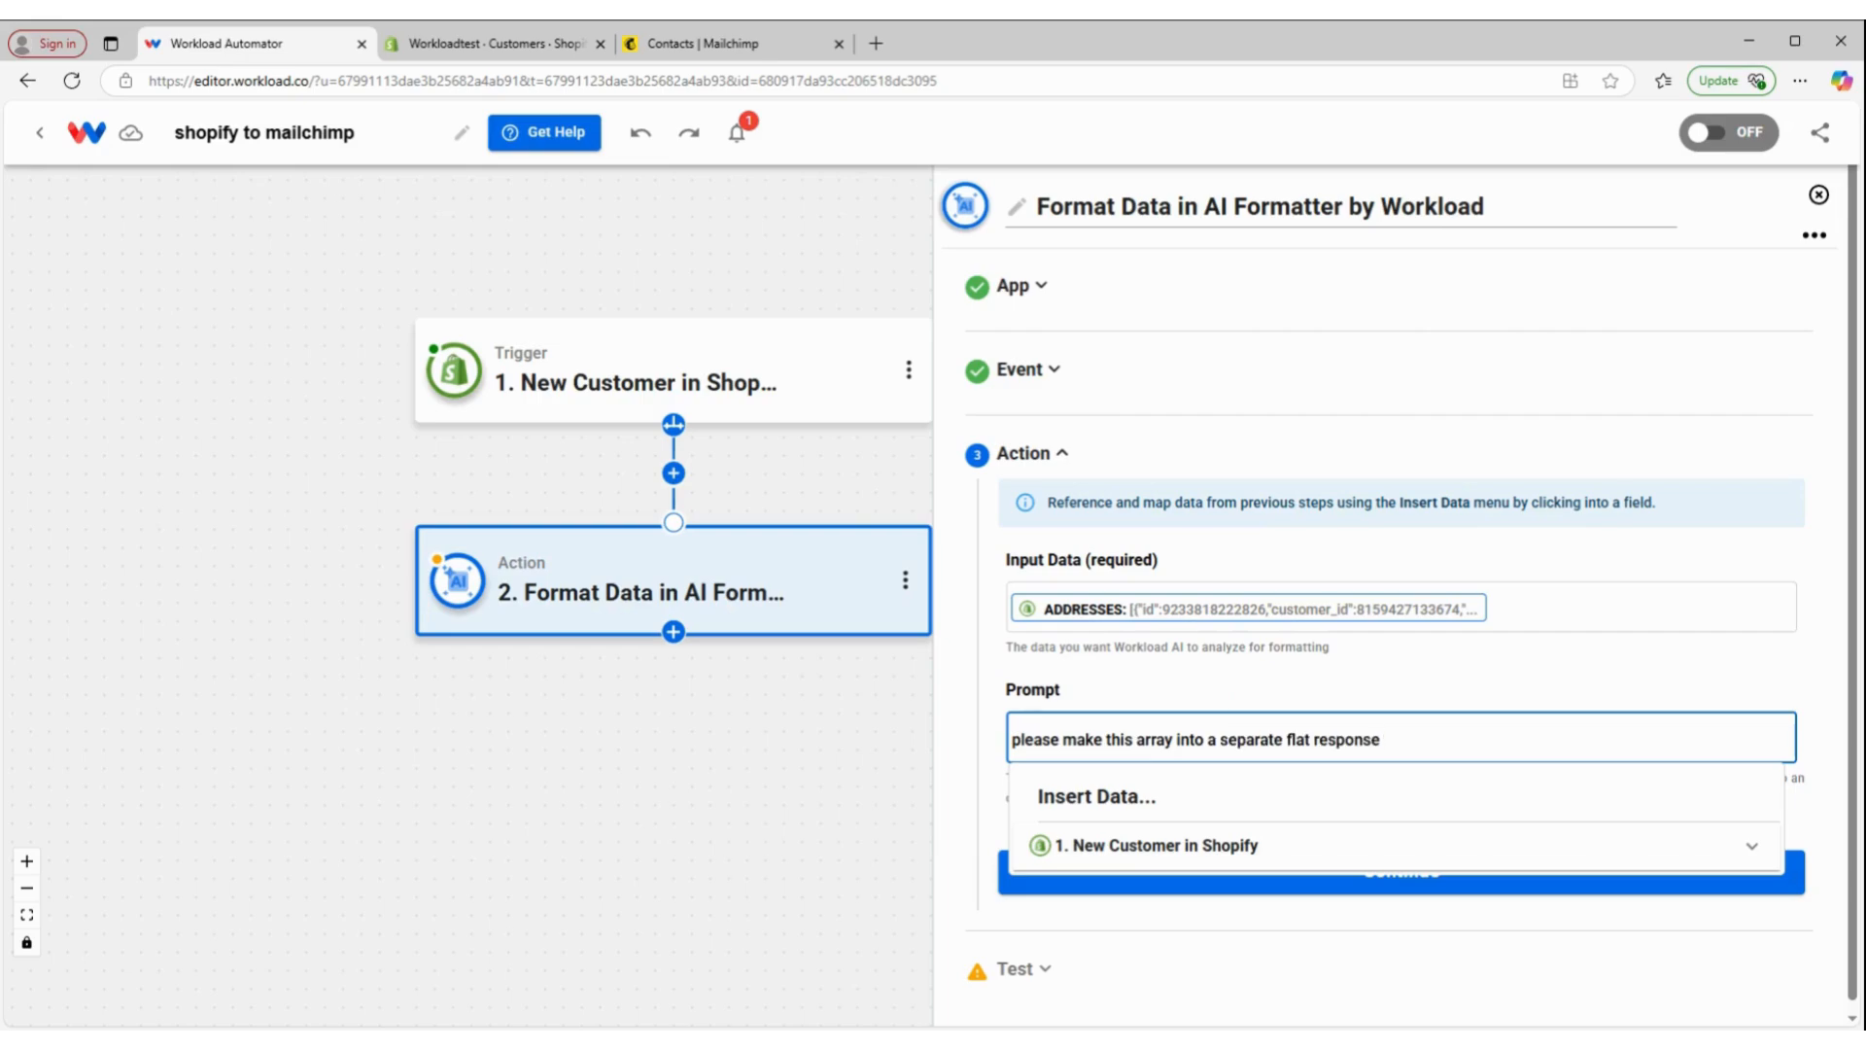
{"action": "left_click", "coordinate": [1080, 688]}
{"action": "left_click", "coordinate": [1279, 884]}
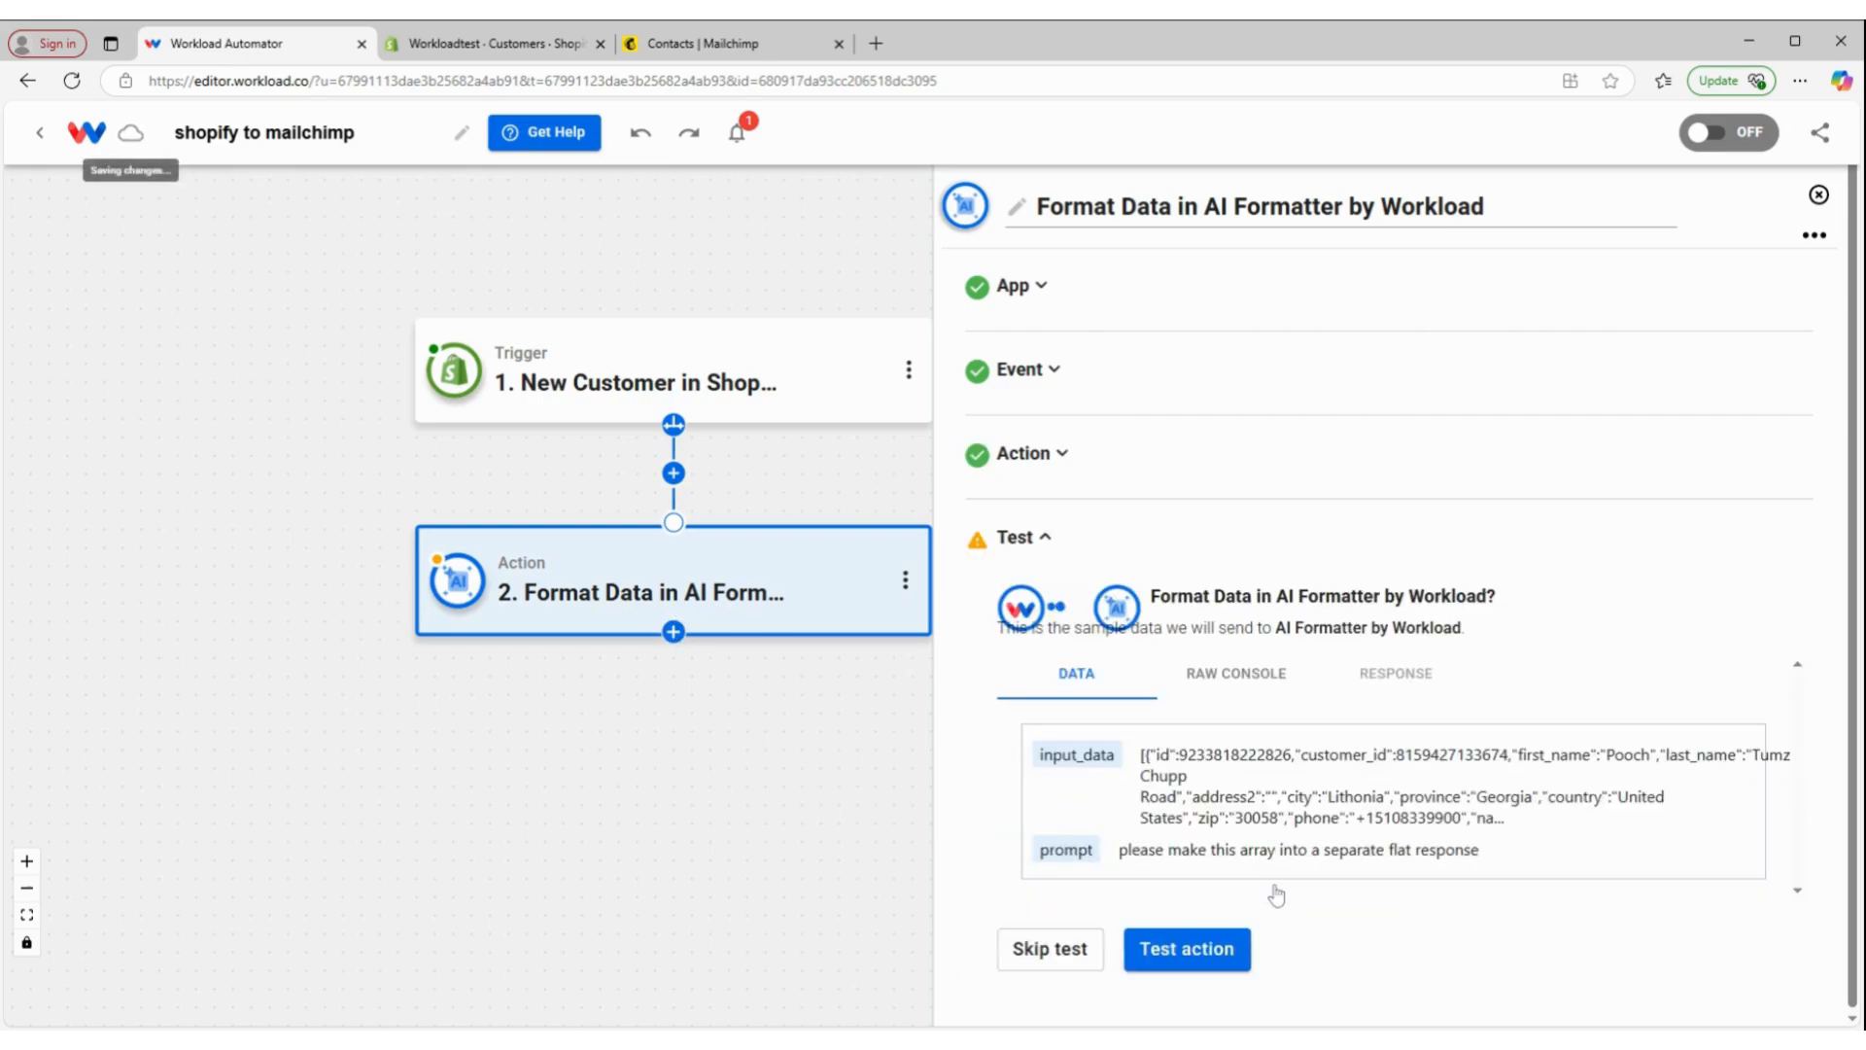
{"action": "left_click", "coordinate": [1193, 948]}
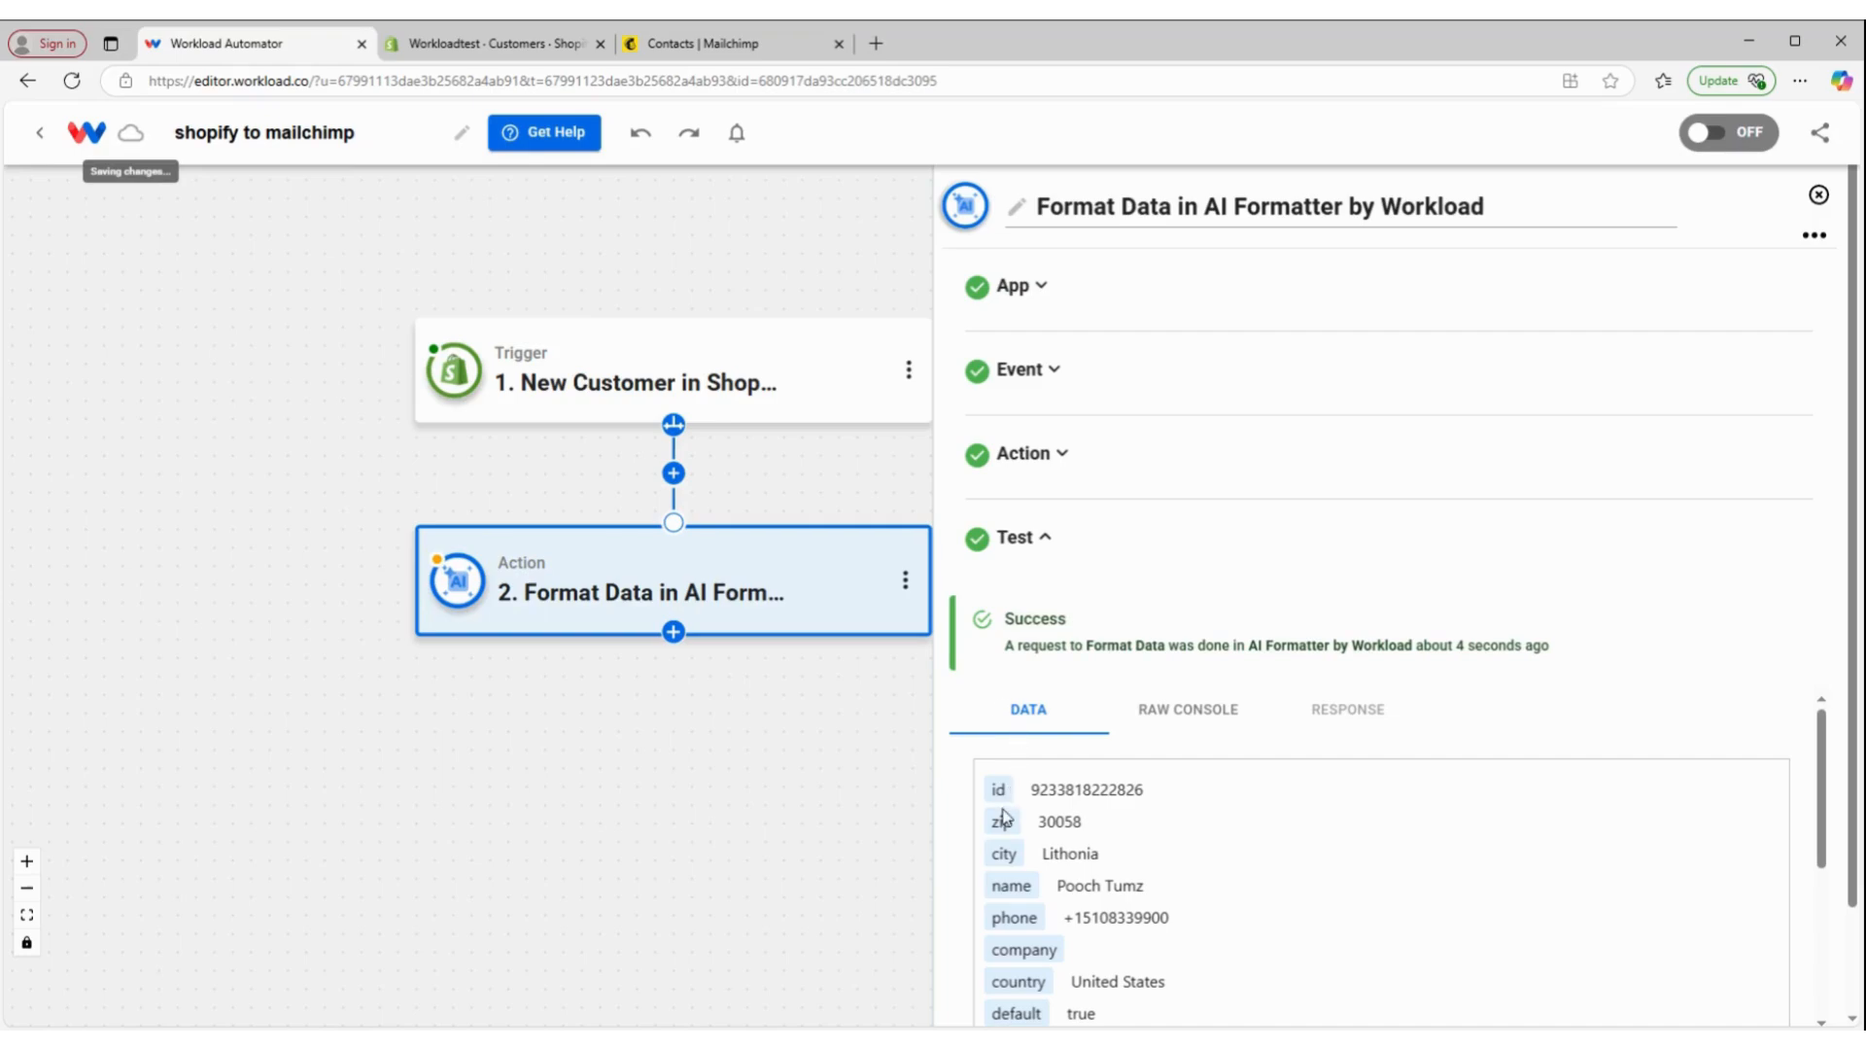
Examine the formatter's test output in the data and raw console views for the flattened address fields.
{"action": "scroll", "coordinate": [1003, 816], "scroll_direction": "down", "scroll_amount": 5}
{"action": "scroll", "coordinate": [1011, 807], "scroll_direction": "up", "scroll_amount": 5}
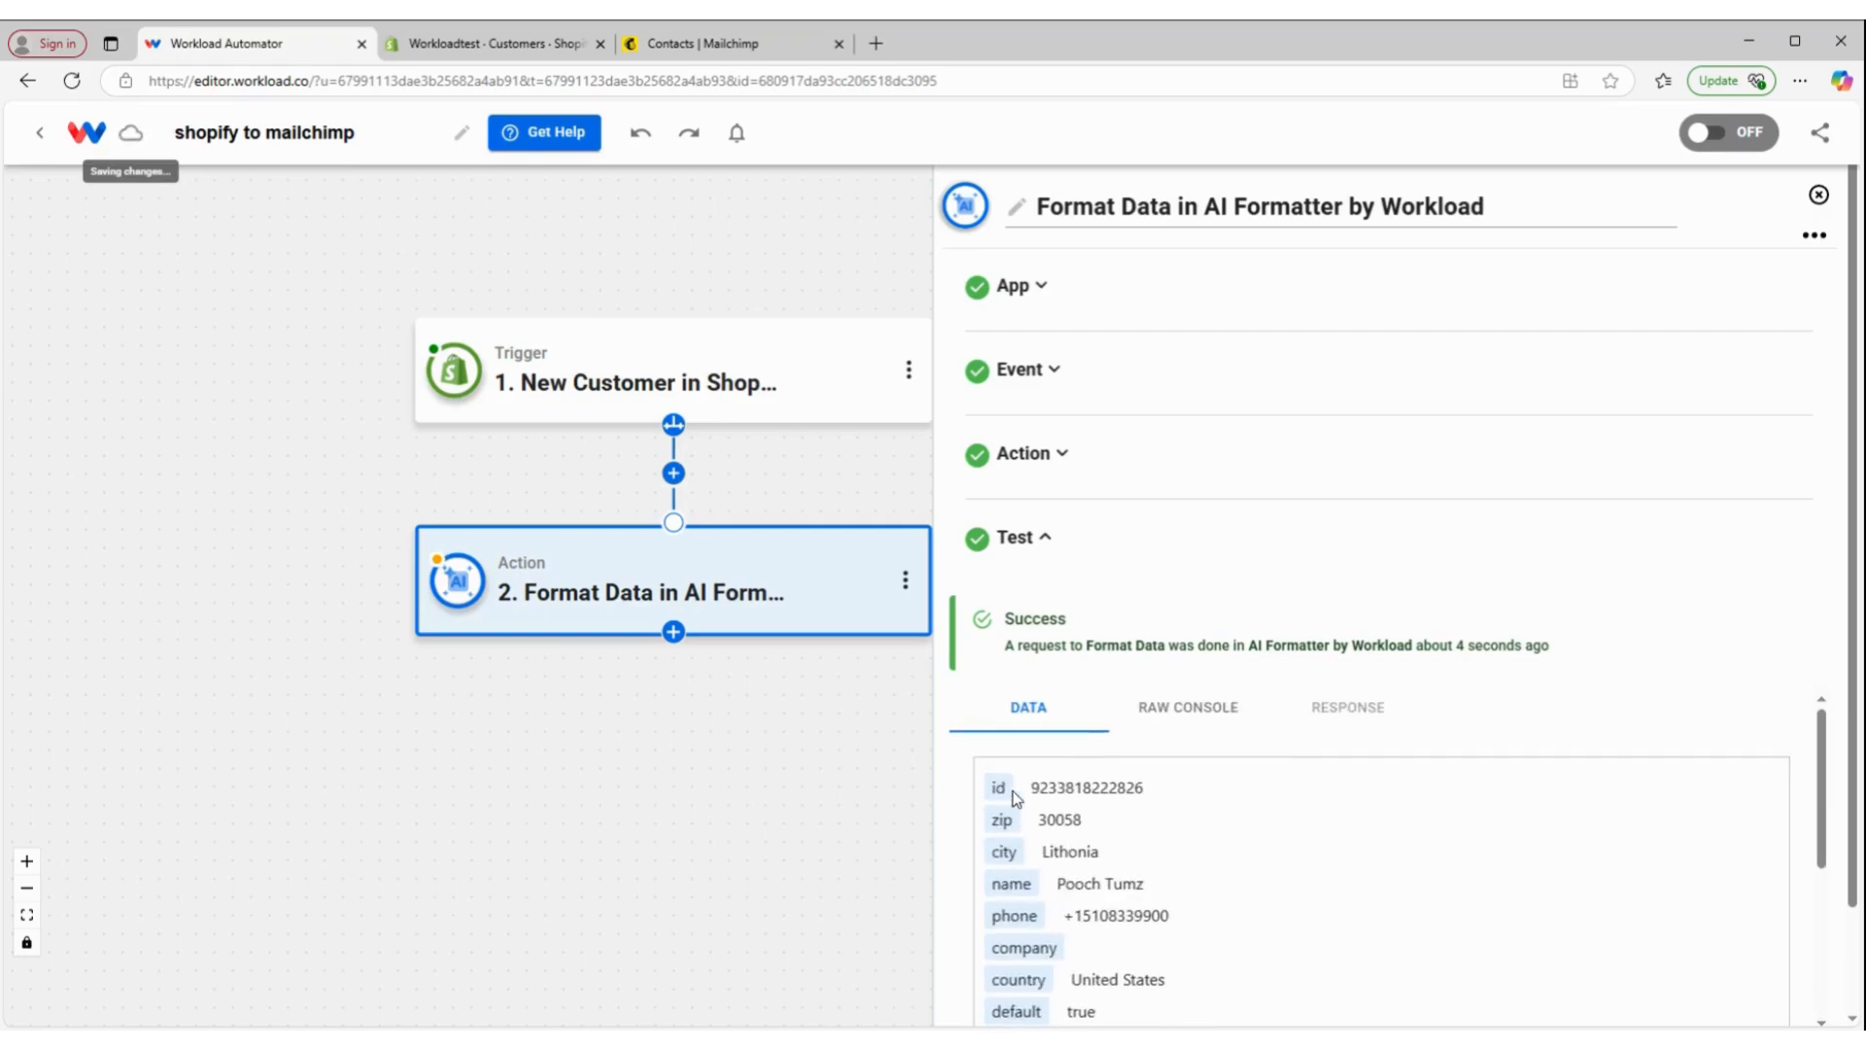
{"action": "left_click", "coordinate": [1157, 712]}
{"action": "scroll", "coordinate": [1098, 928], "scroll_direction": "down", "scroll_amount": 2}
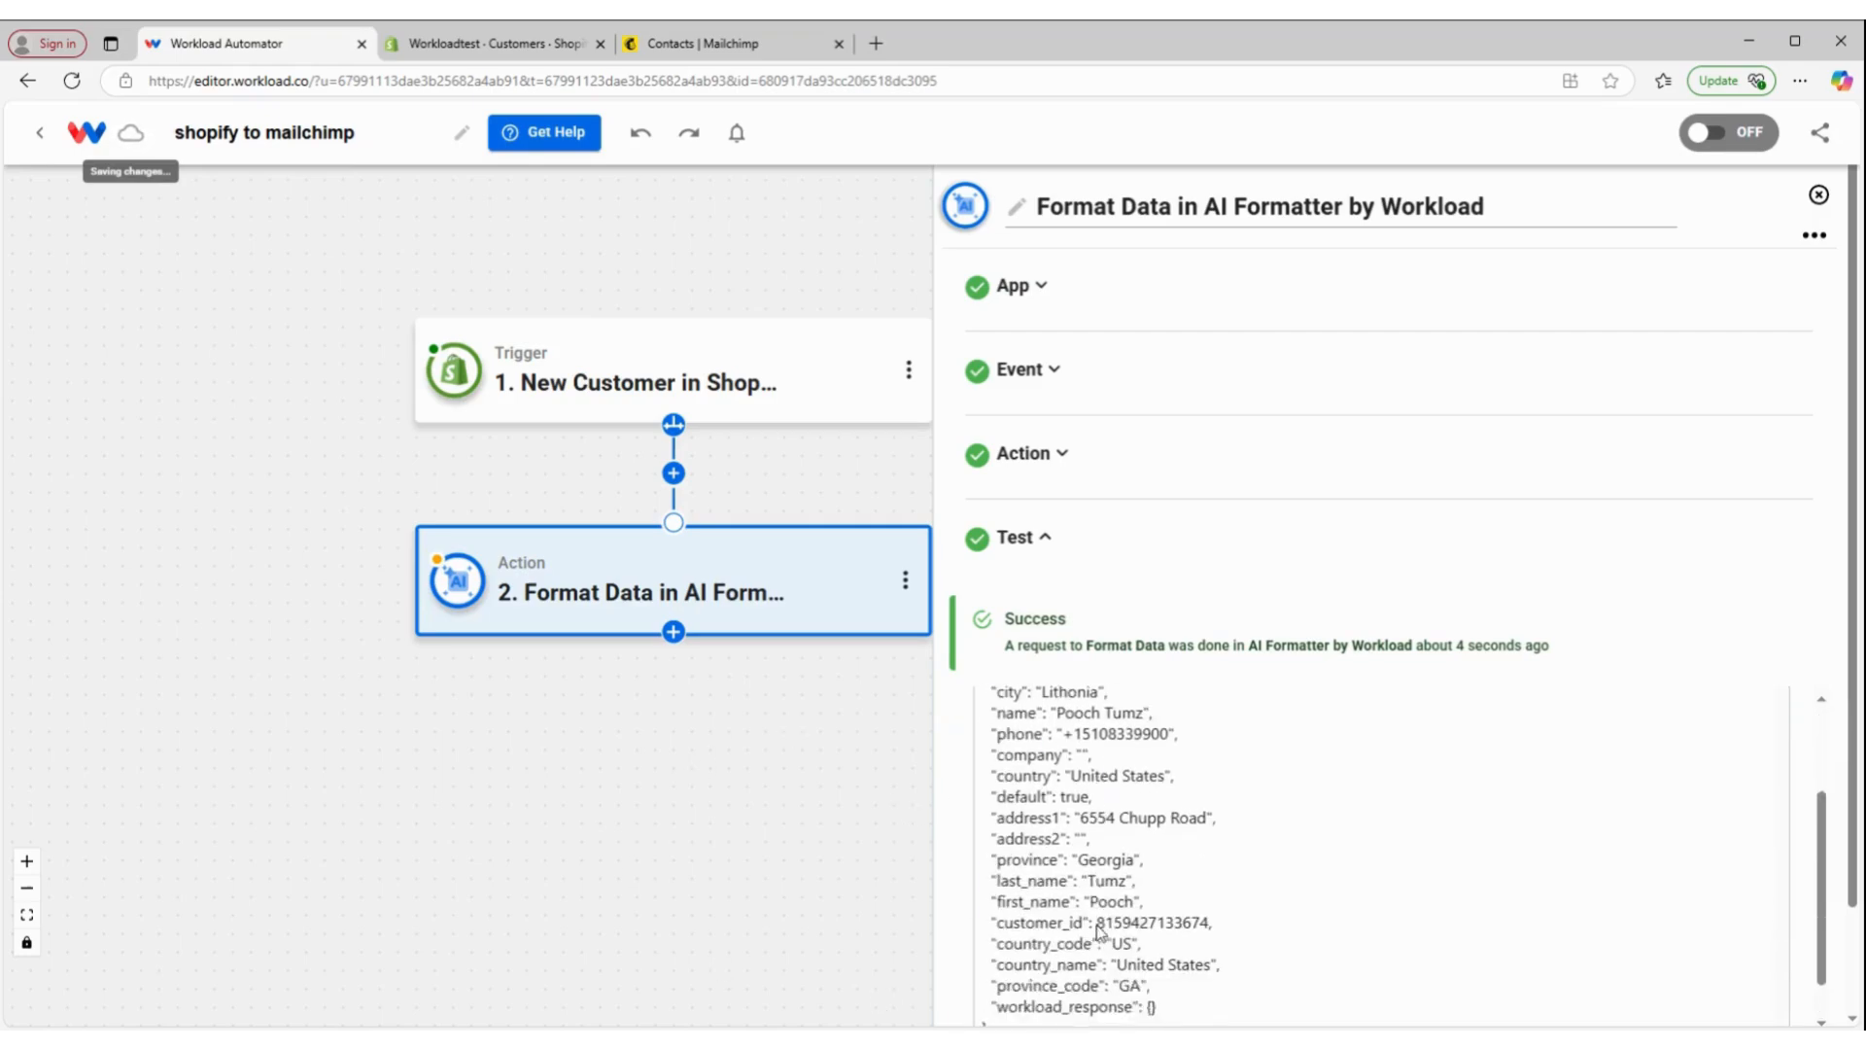
{"action": "scroll", "coordinate": [1098, 929], "scroll_direction": "down", "scroll_amount": 1}
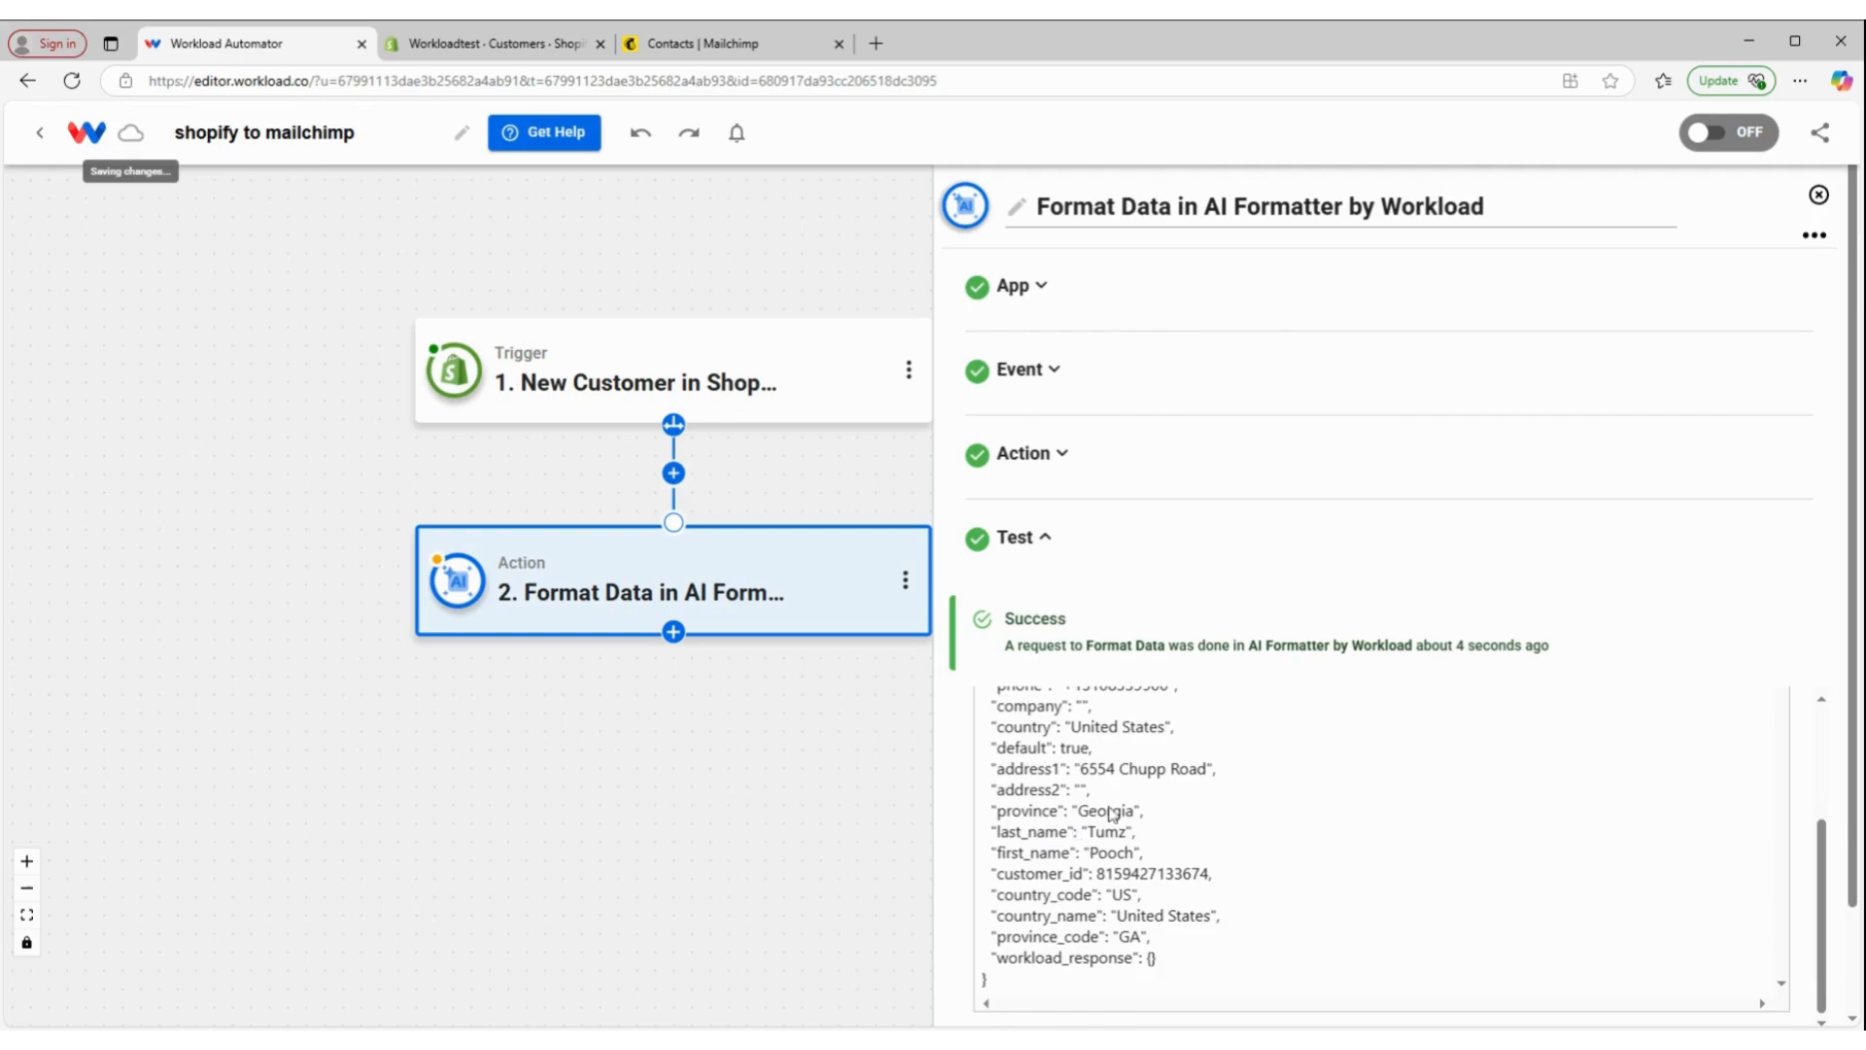
{"action": "scroll", "coordinate": [1128, 797], "scroll_direction": "up", "scroll_amount": 5}
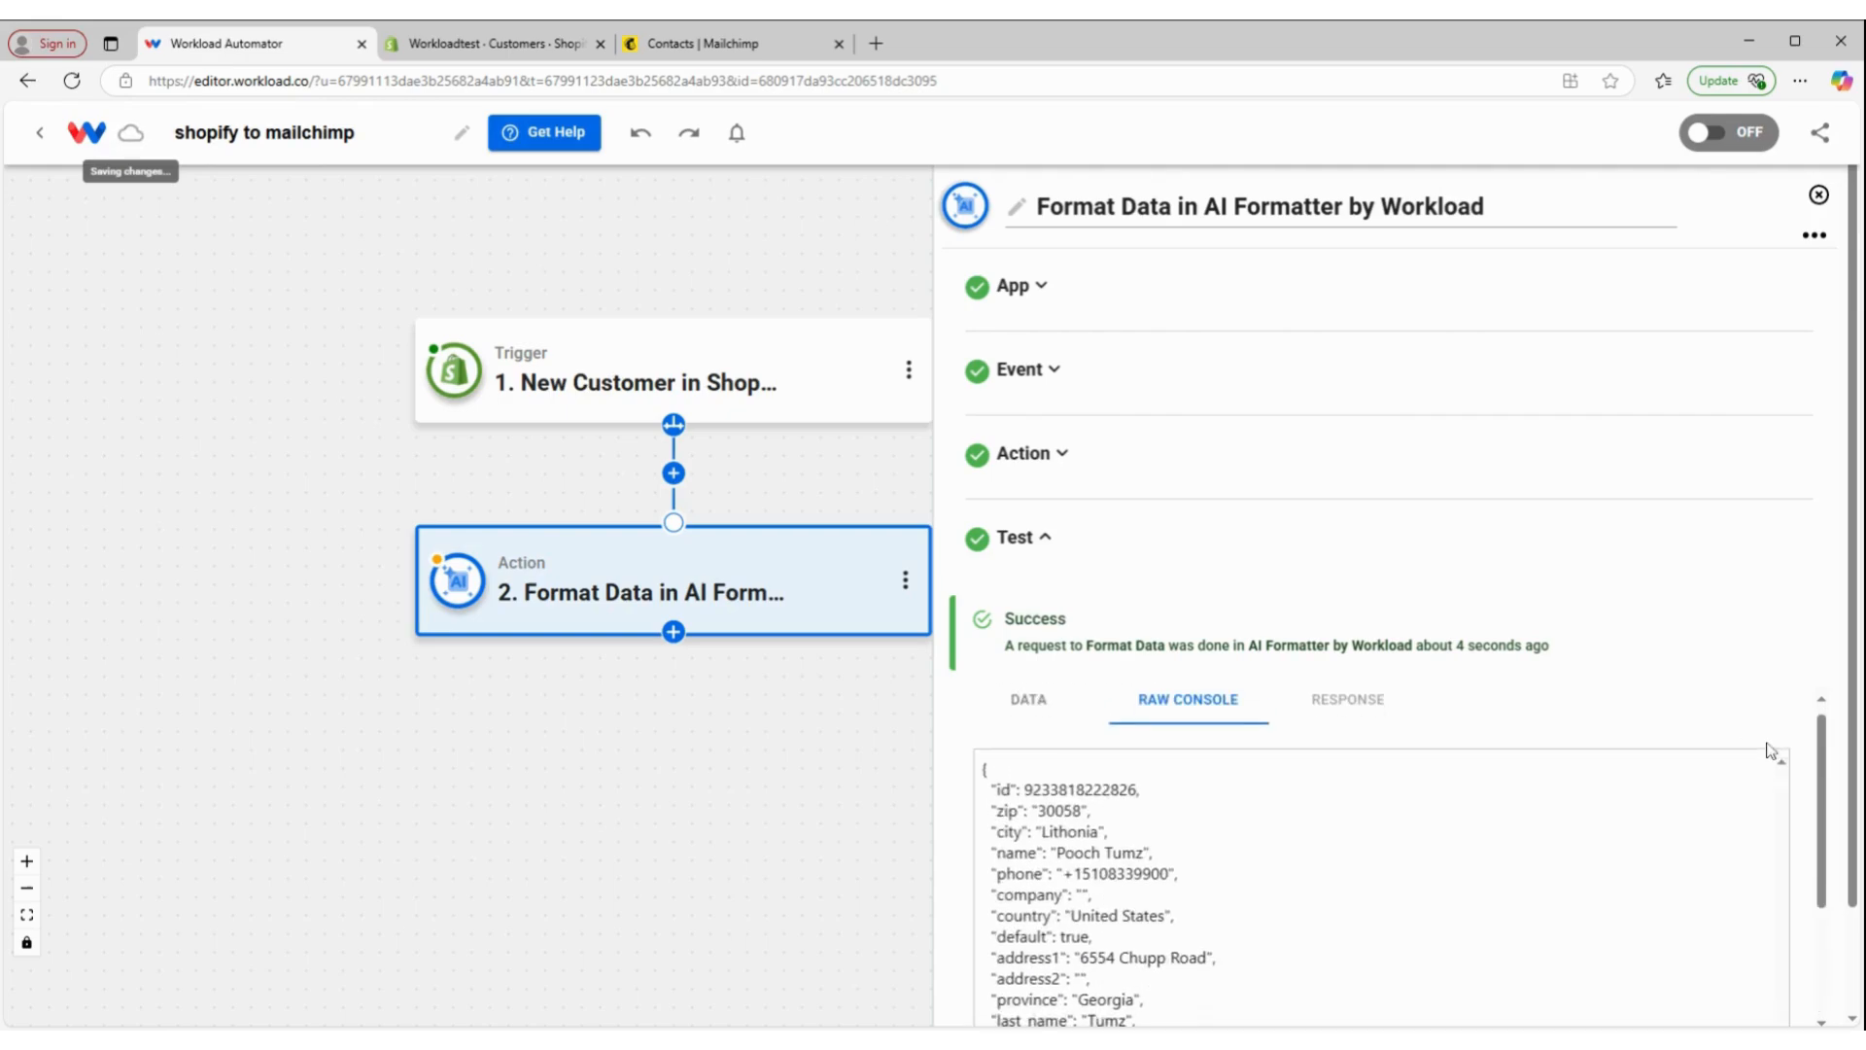
{"action": "scroll", "coordinate": [1759, 758], "scroll_direction": "down", "scroll_amount": 8}
Finish the formatter step and add a third action after it using the Mailchimp app.
{"action": "left_click", "coordinate": [1152, 983]}
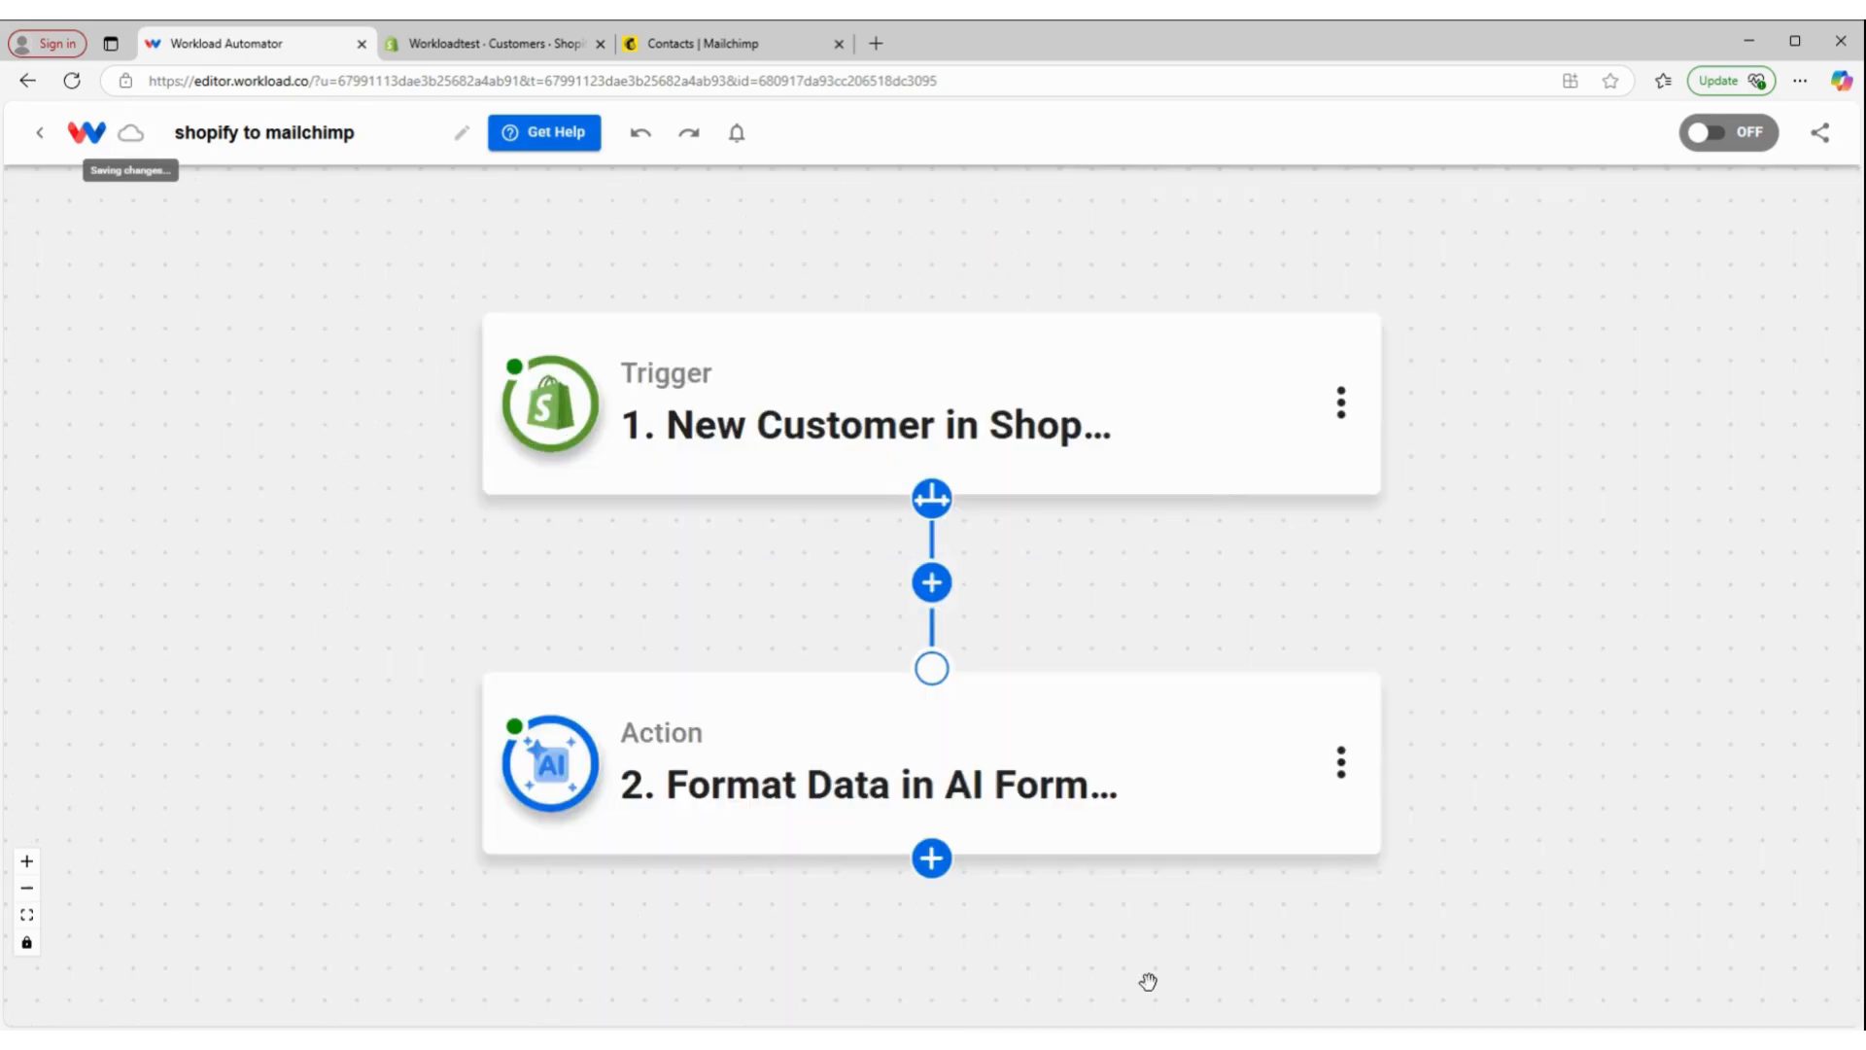
{"action": "left_click", "coordinate": [931, 858]}
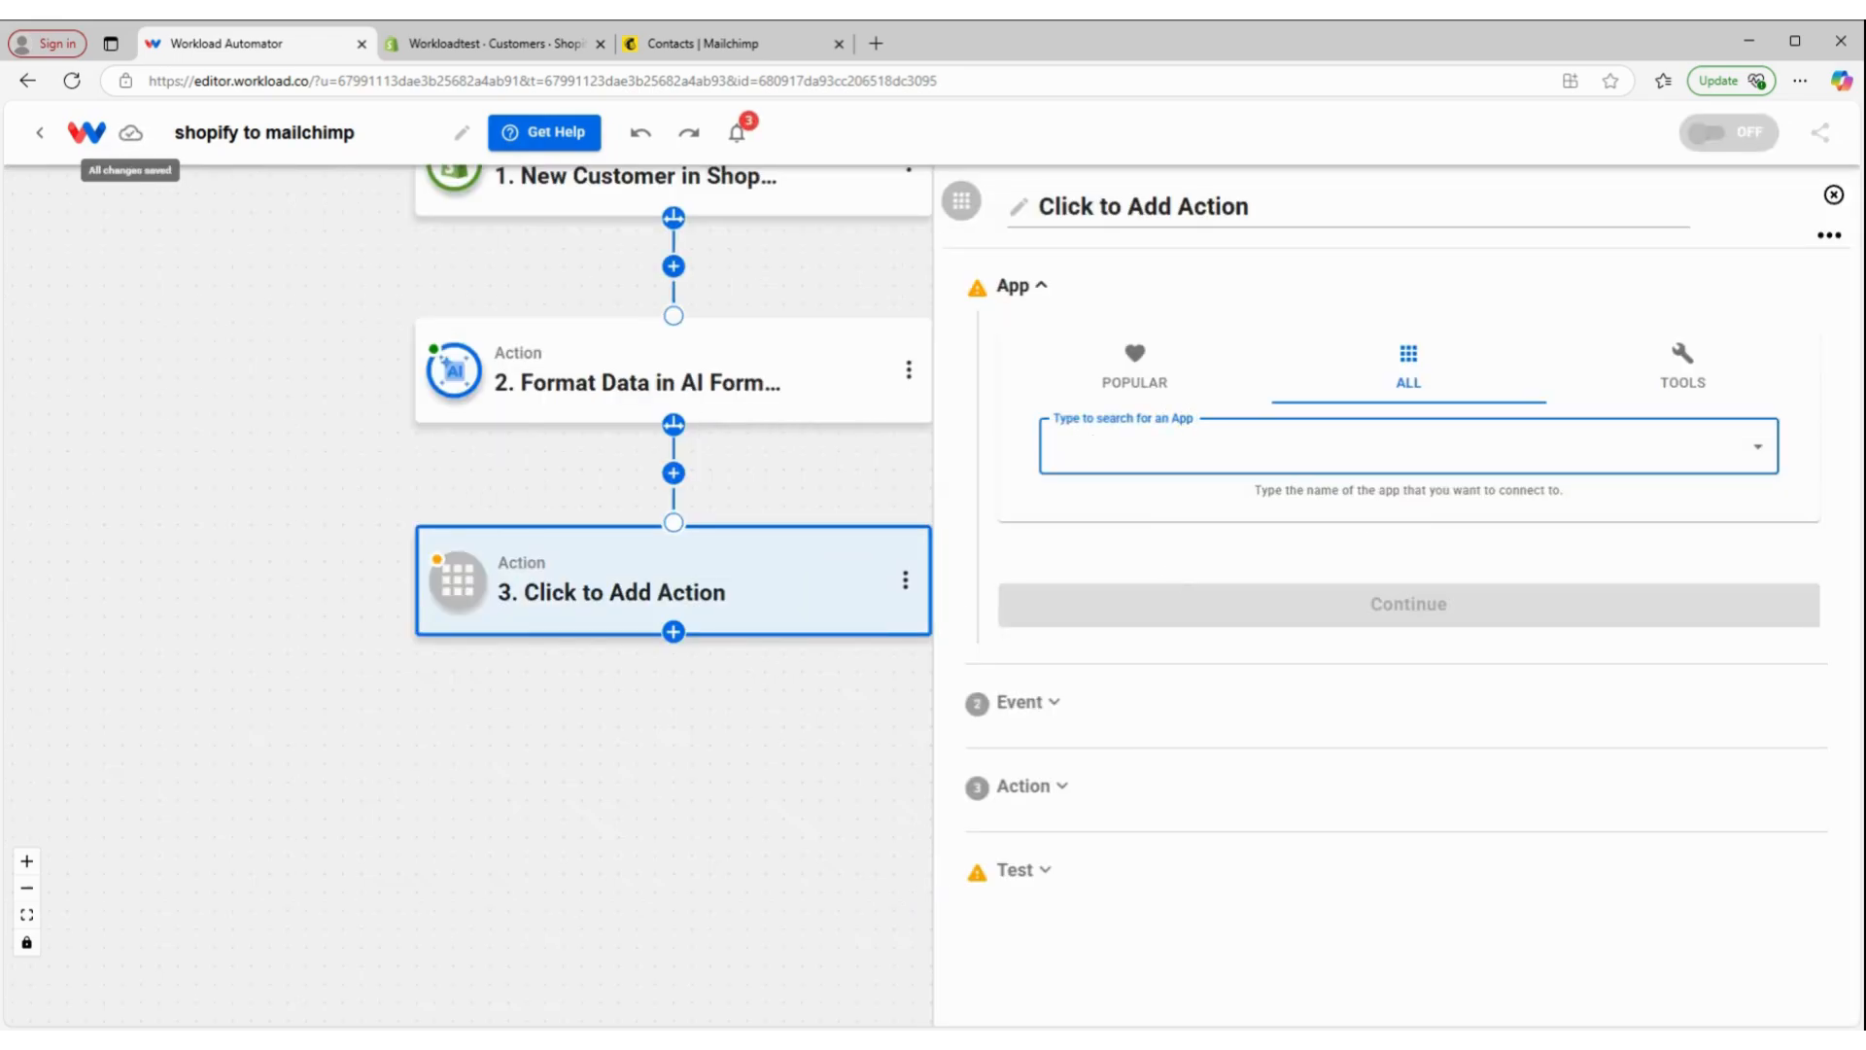
{"action": "type", "text": "mailchi"}
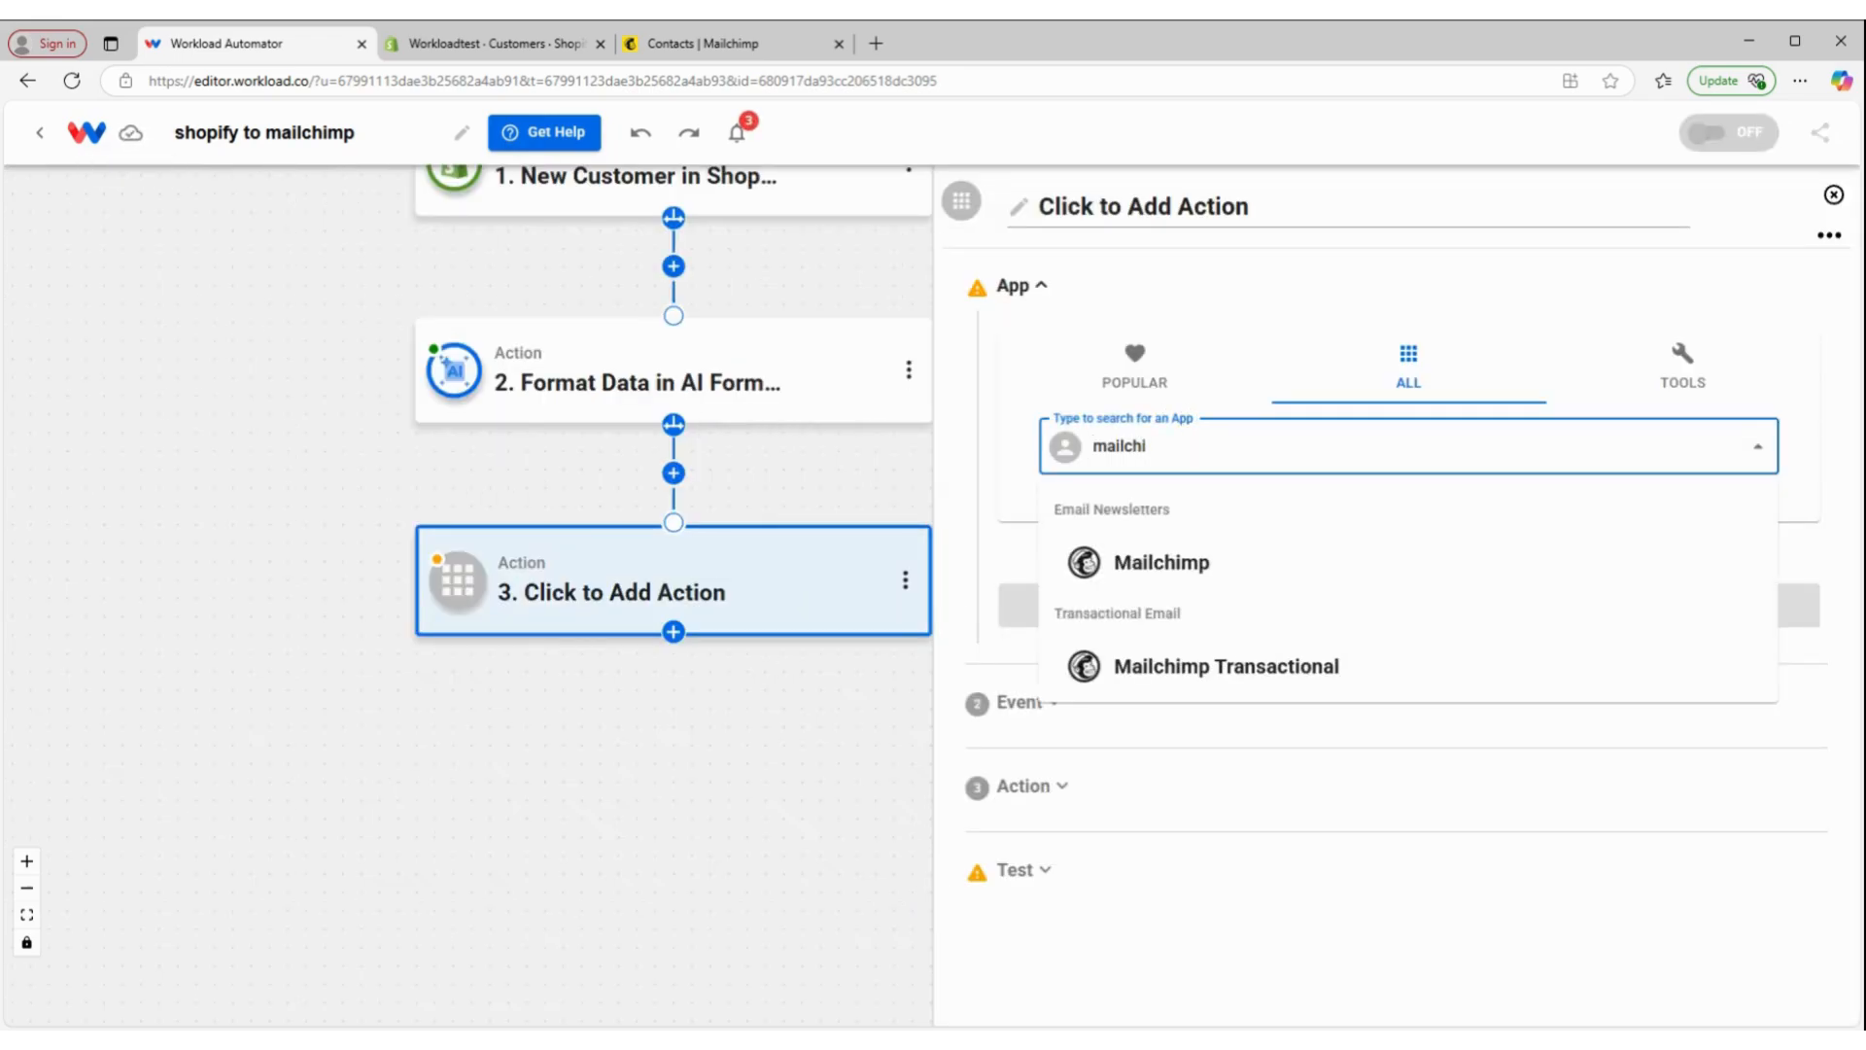
{"action": "left_click", "coordinate": [1278, 586]}
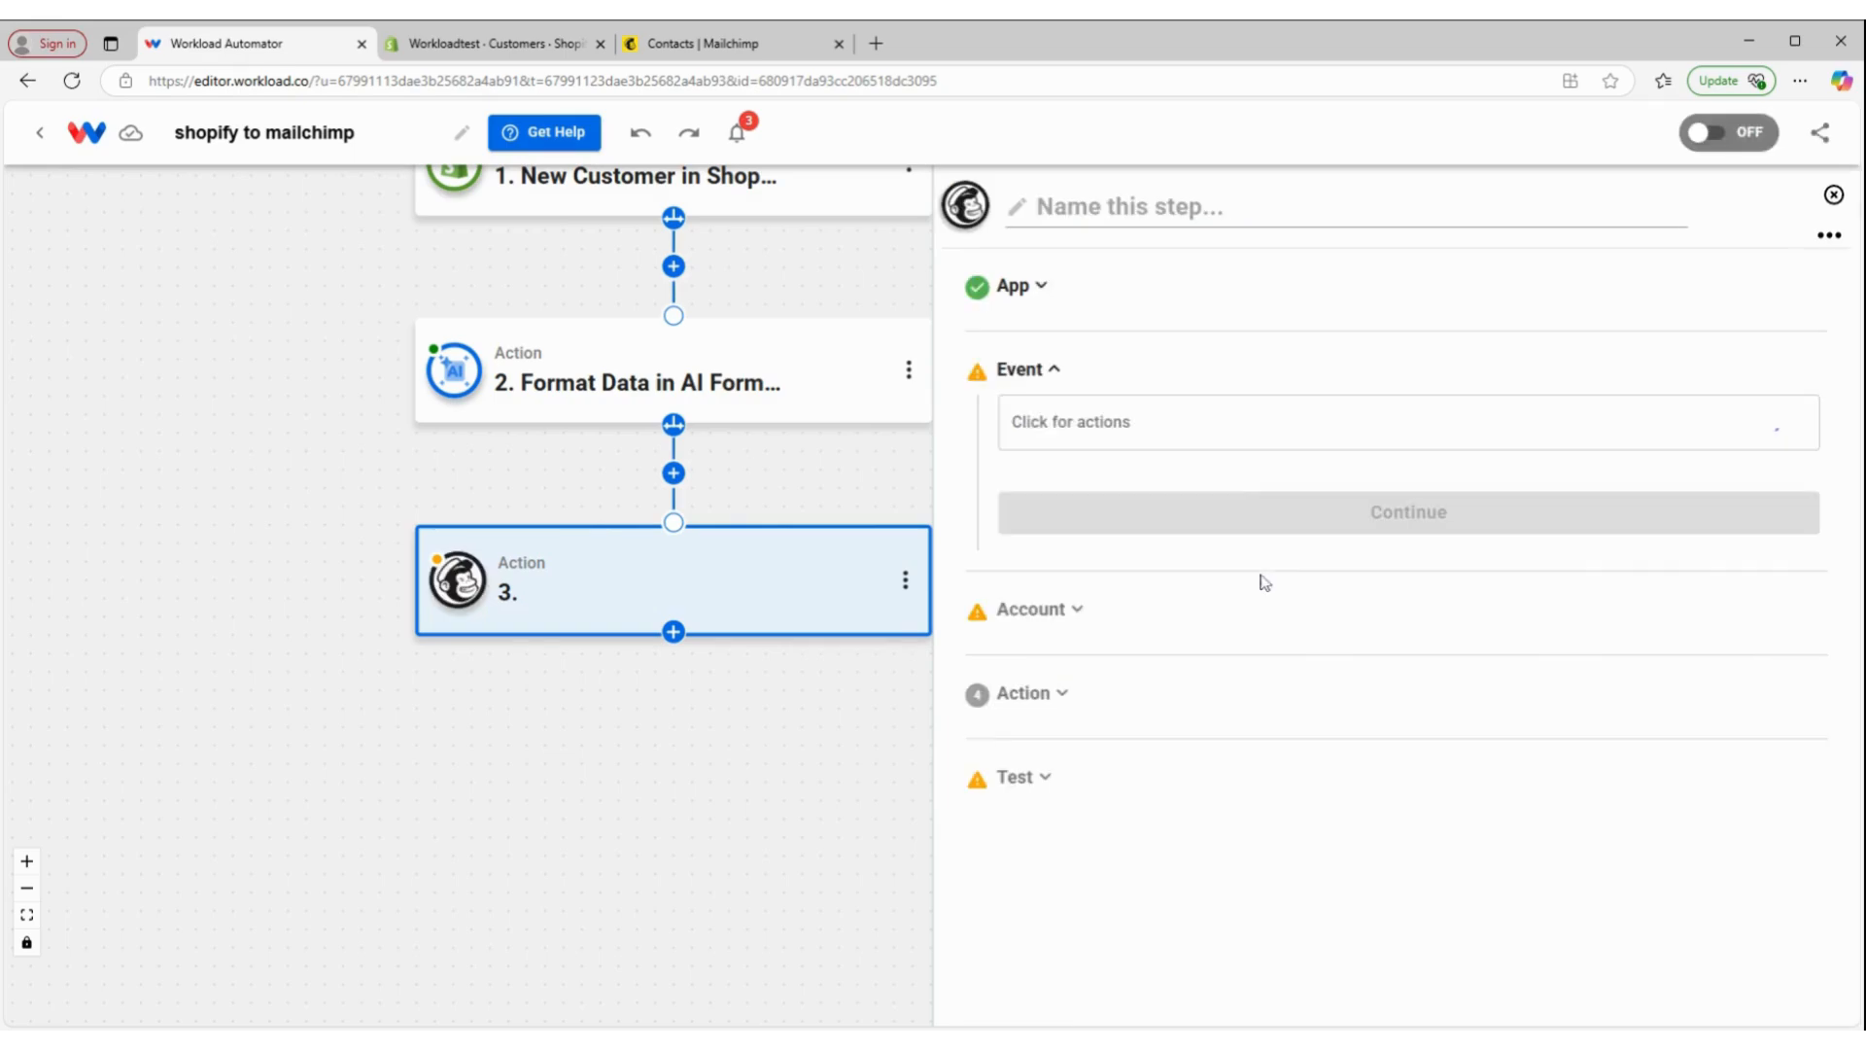
Set the Mailchimp event to Add or Update Contact on a List and accept the Mailchimp - unnamed account.
{"action": "left_click", "coordinate": [1226, 437]}
{"action": "scroll", "coordinate": [1227, 637], "scroll_direction": "down", "scroll_amount": 5}
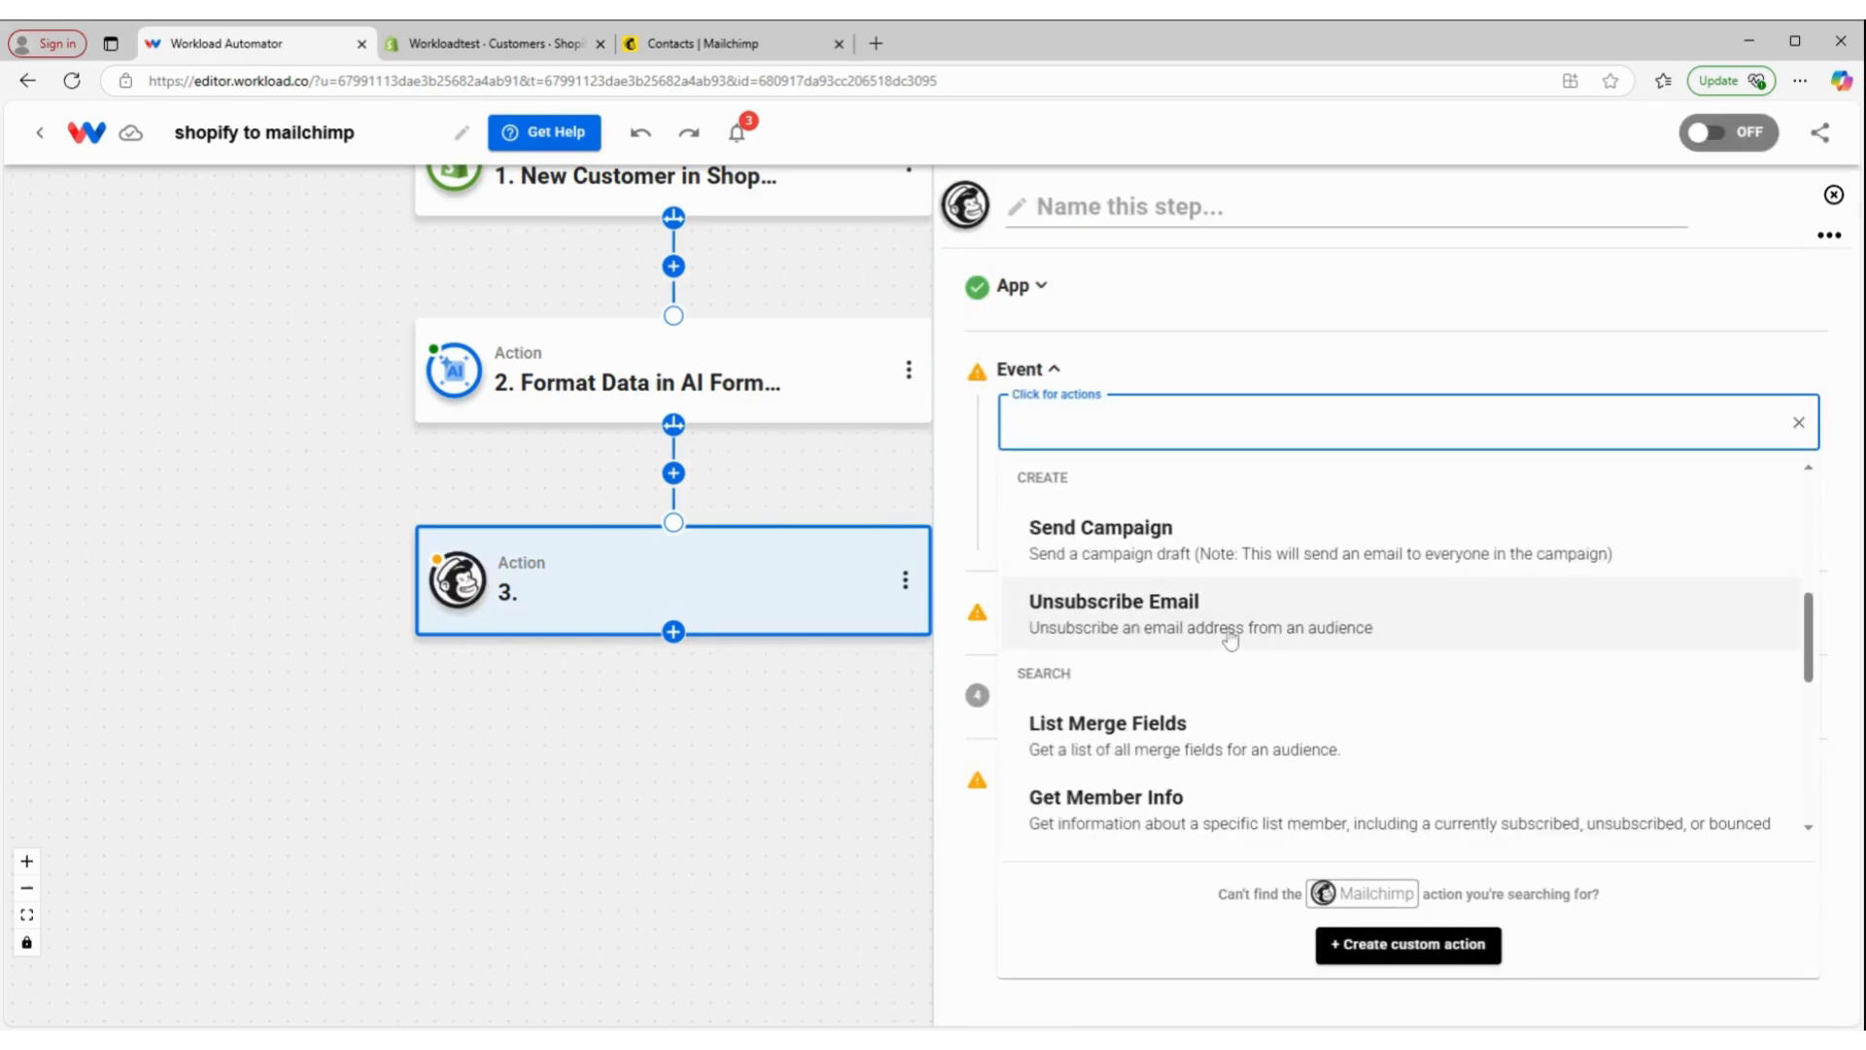
{"action": "left_click", "coordinate": [1254, 812]}
{"action": "left_click", "coordinate": [1407, 524]}
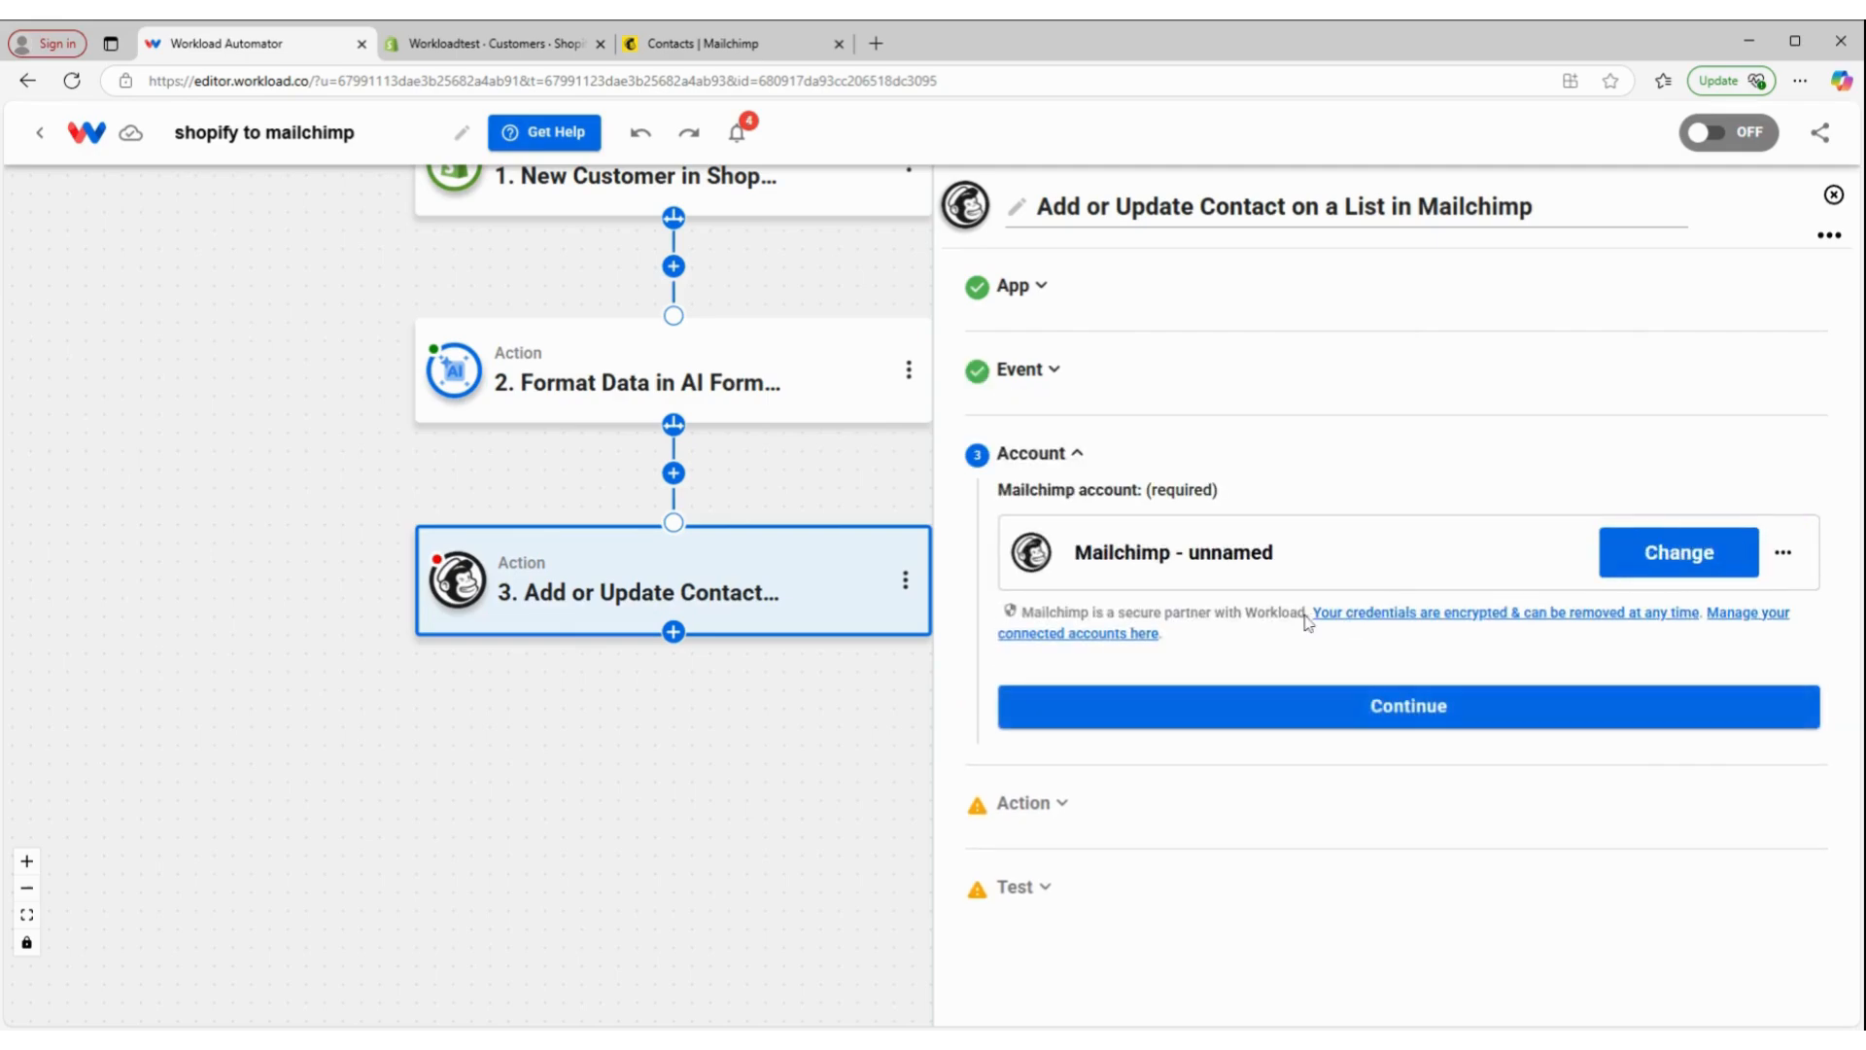
{"action": "left_click", "coordinate": [1382, 716]}
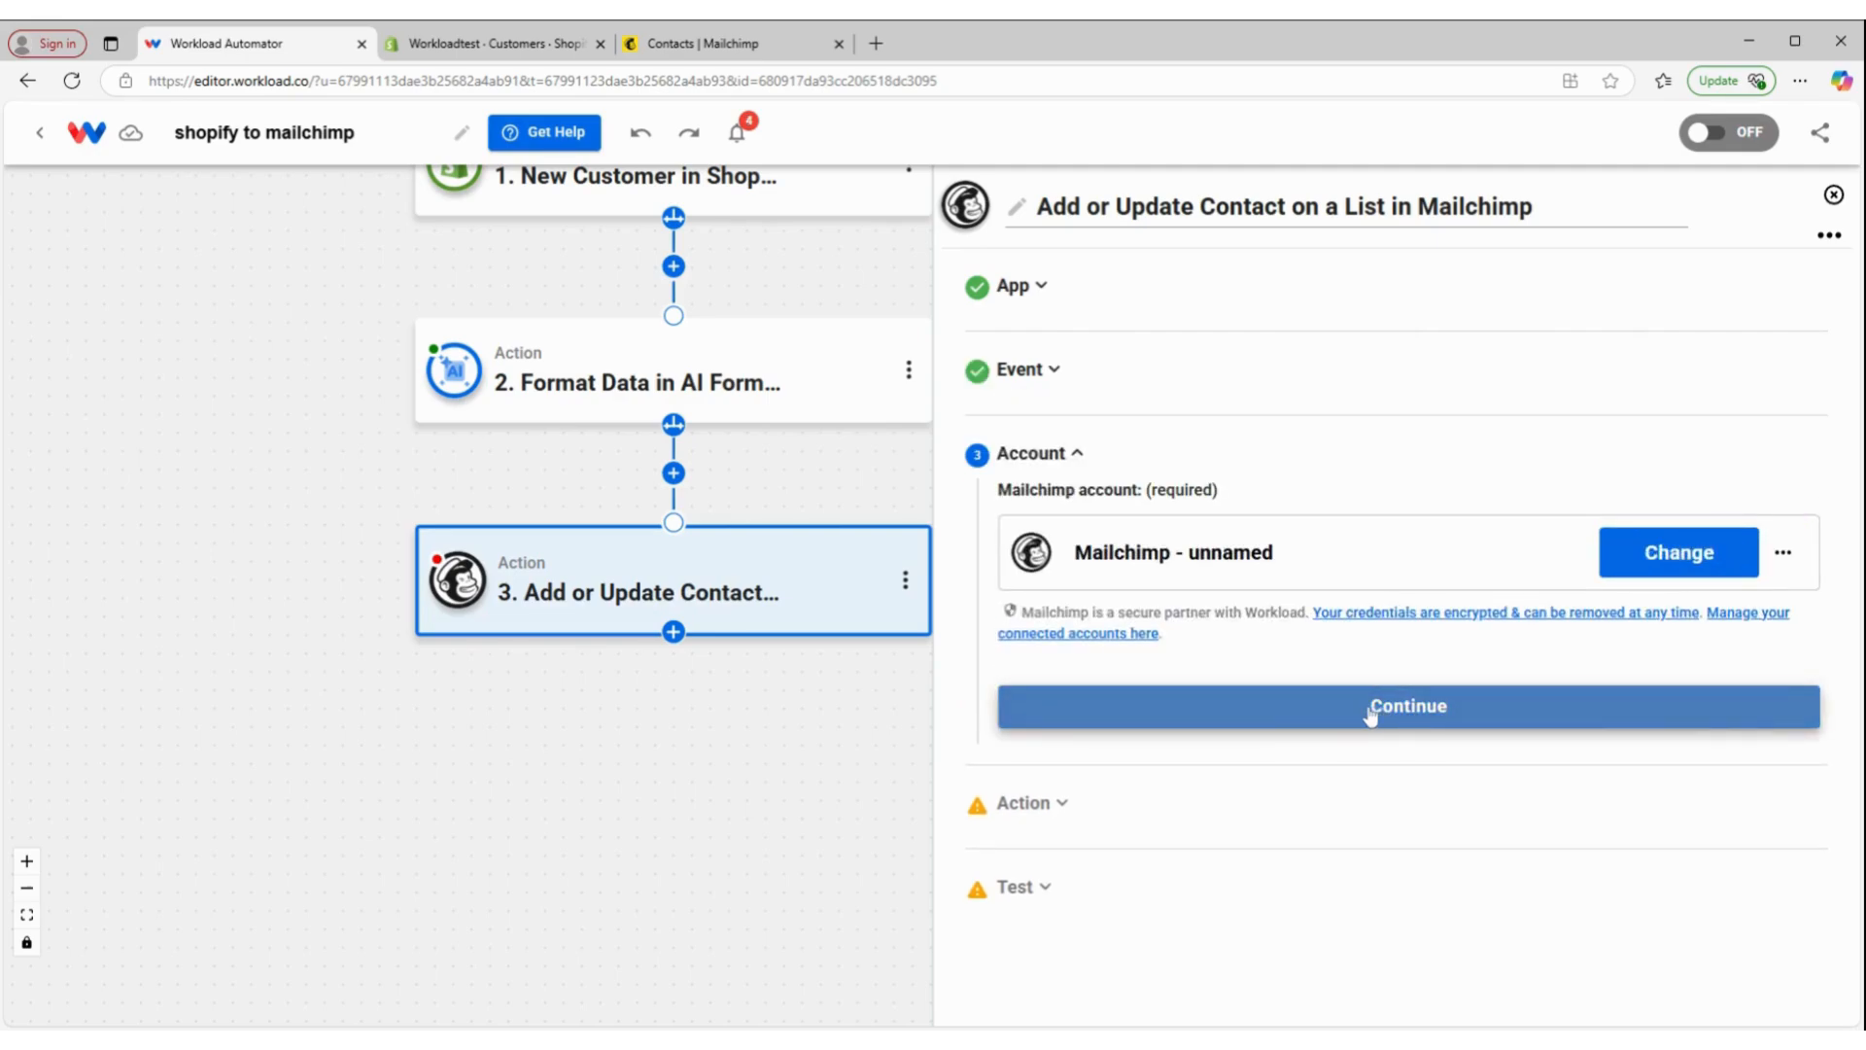
{"action": "scroll", "coordinate": [1325, 567], "scroll_direction": "down", "scroll_amount": 2}
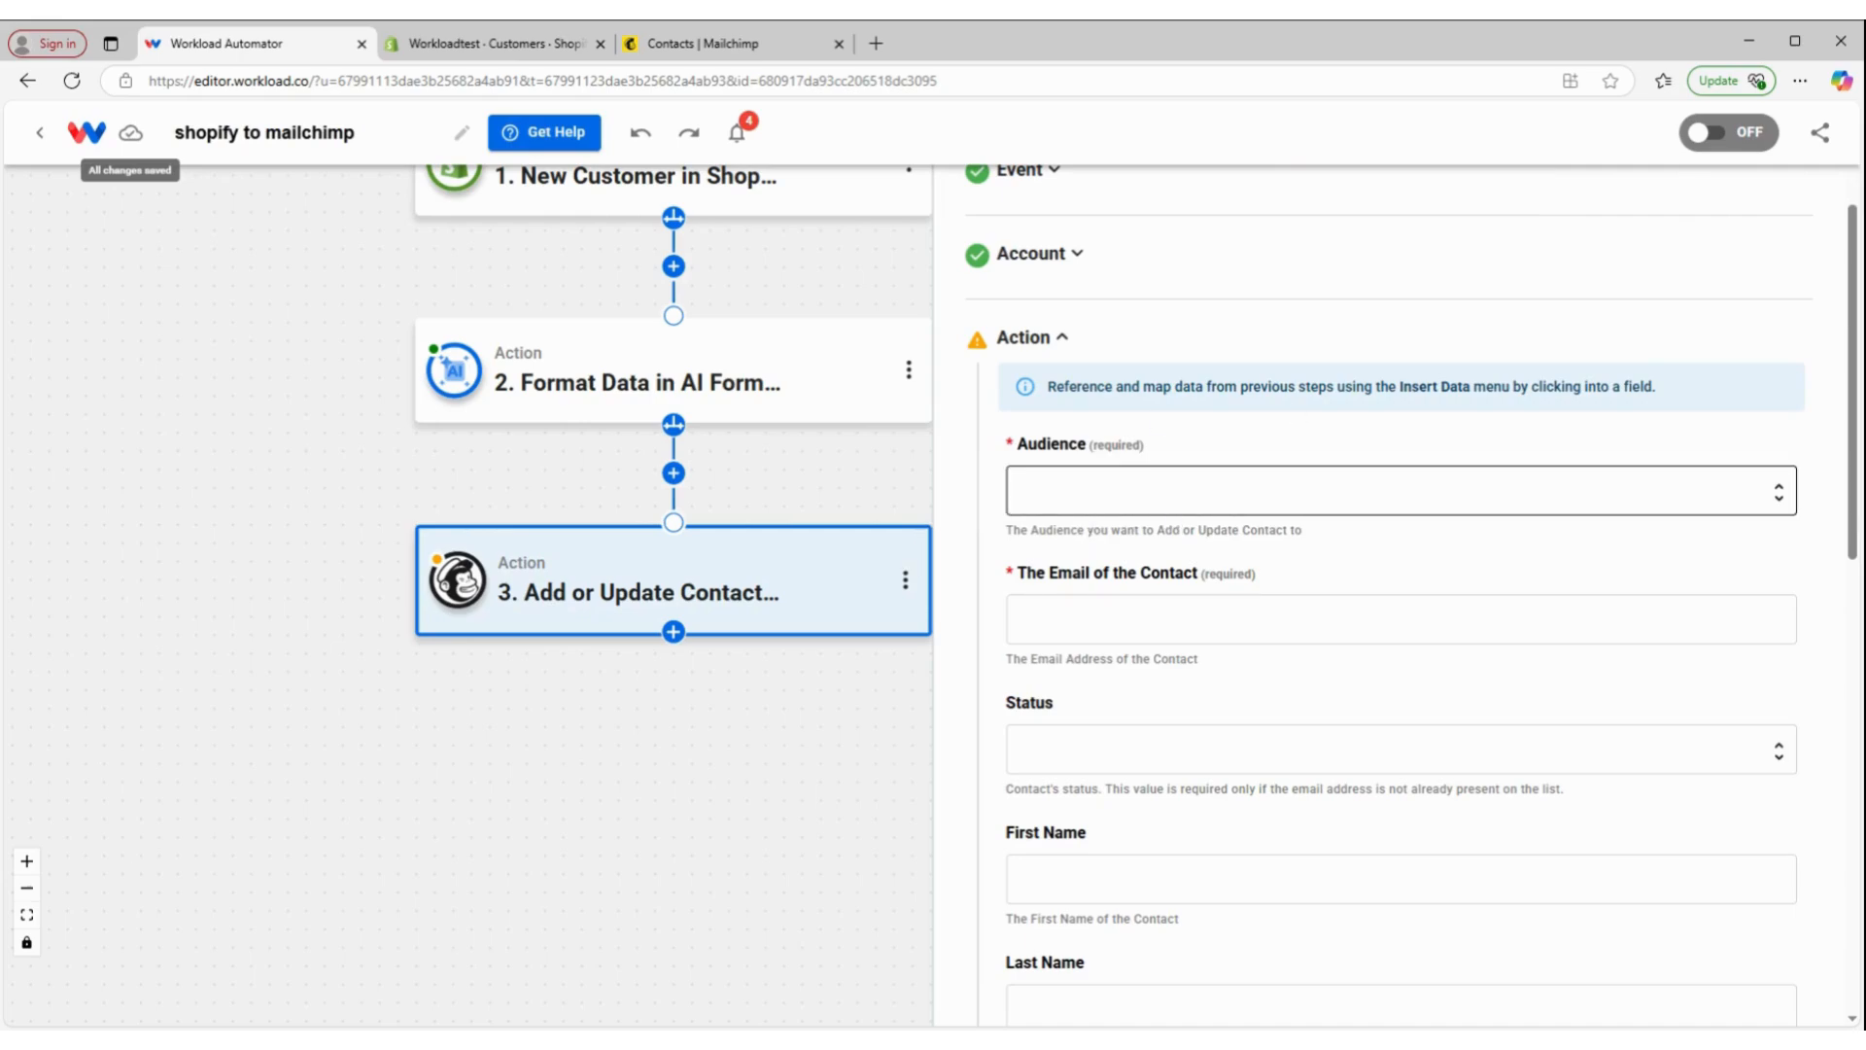
Set the audience to workload and map The Email of the Contact to the email output of the New Customer in Shopify step.
{"action": "left_click", "coordinate": [1264, 491]}
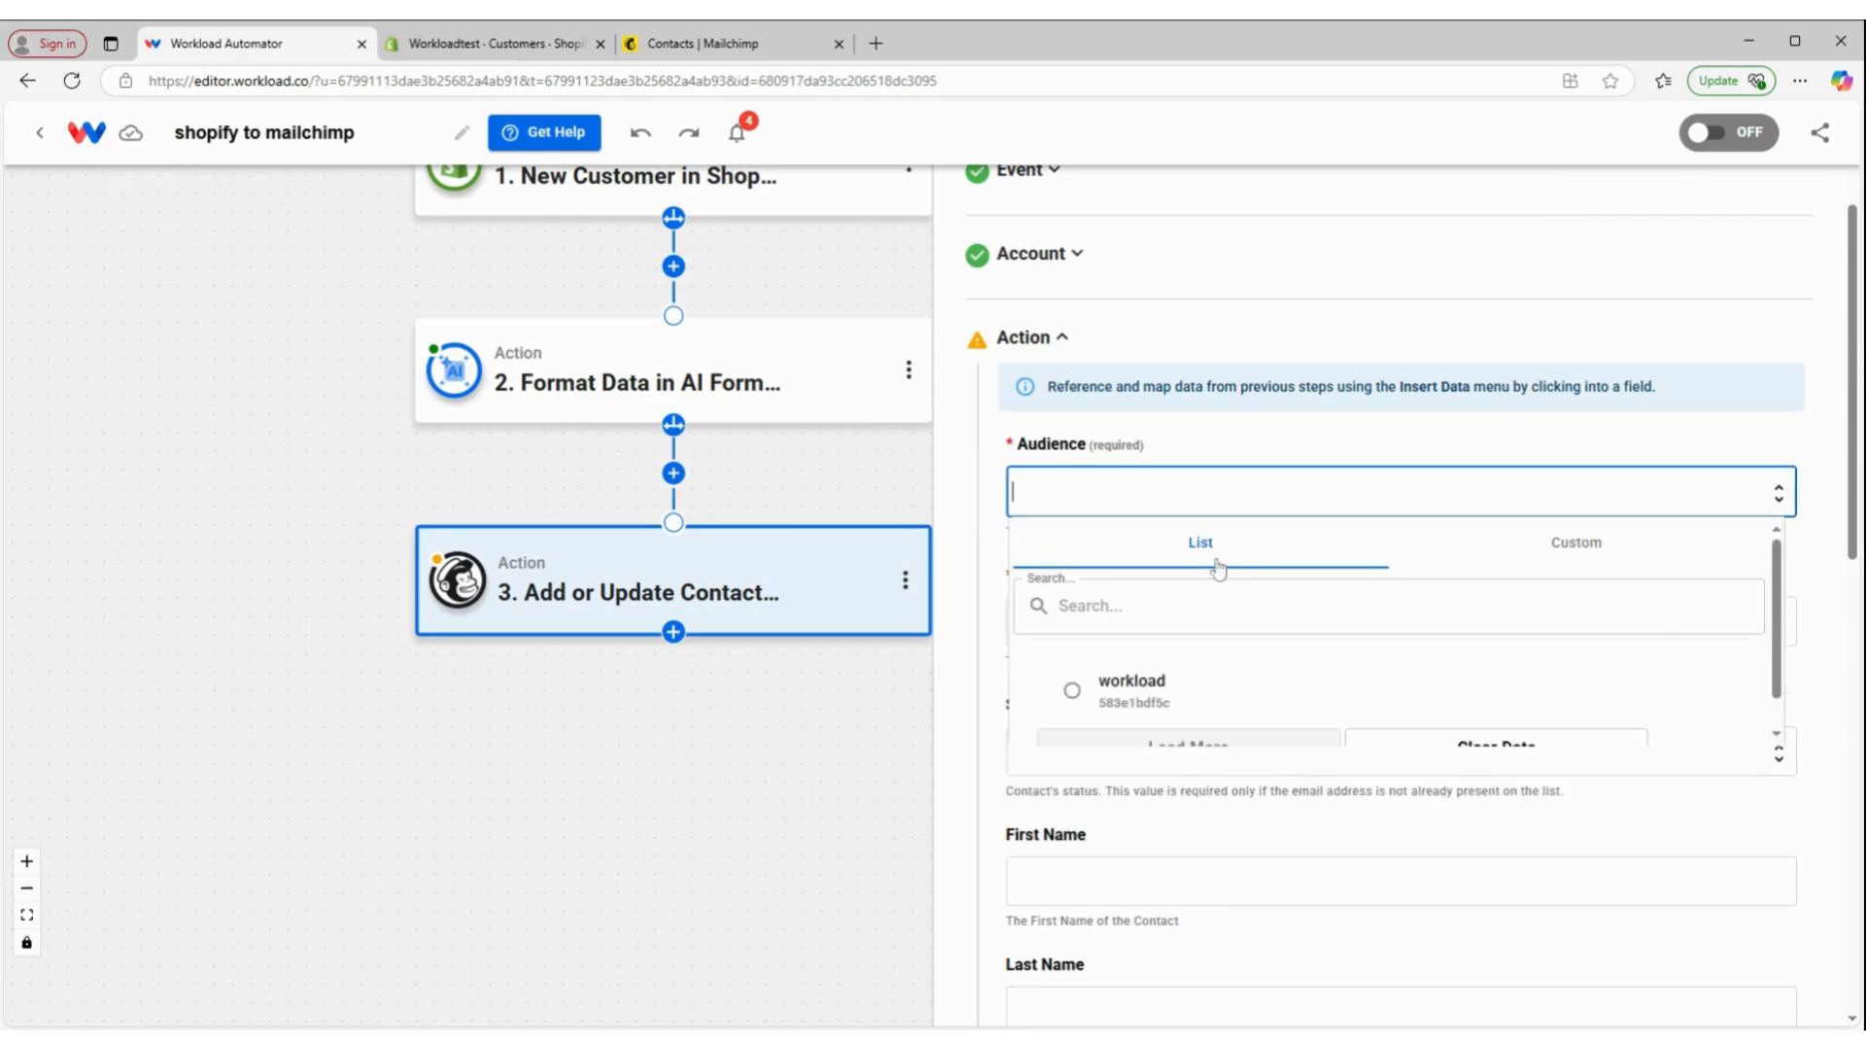
{"action": "left_click", "coordinate": [1137, 698]}
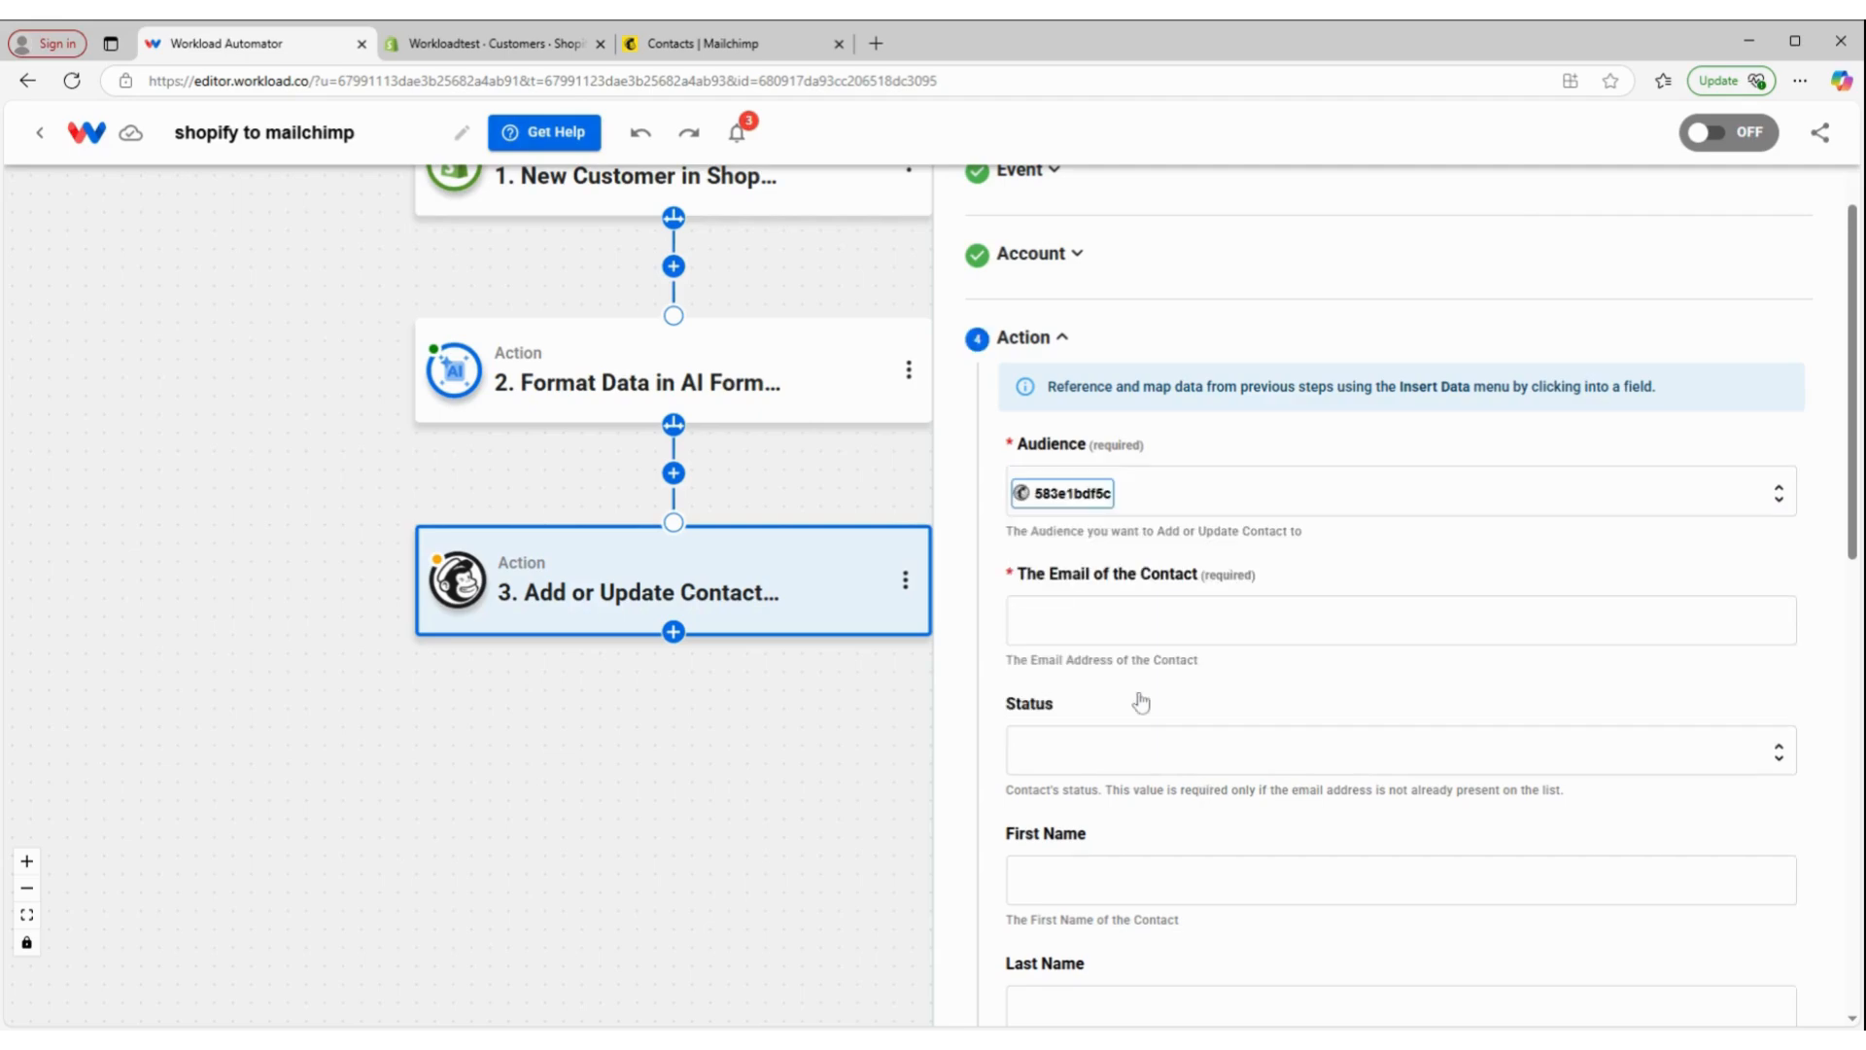
{"action": "scroll", "coordinate": [1279, 574], "scroll_direction": "down", "scroll_amount": 1}
{"action": "left_click", "coordinate": [1244, 529]}
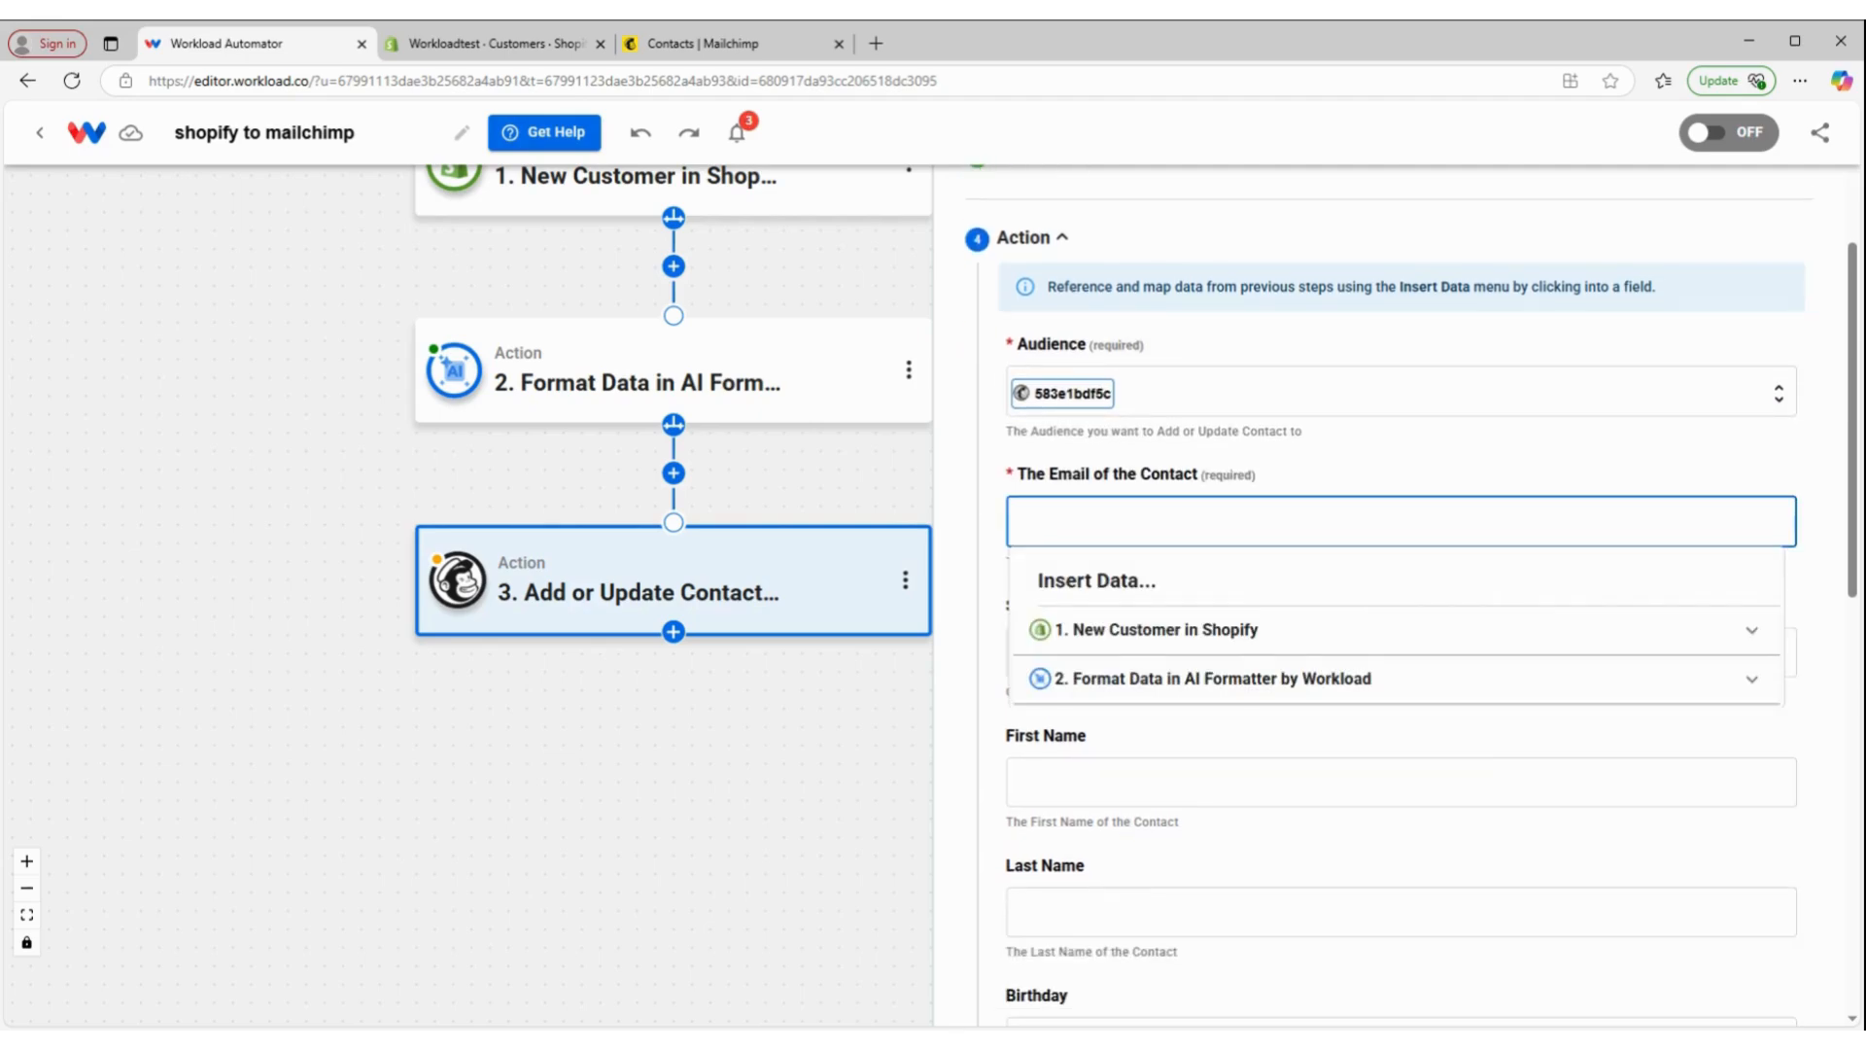
{"action": "left_click", "coordinate": [1153, 633]}
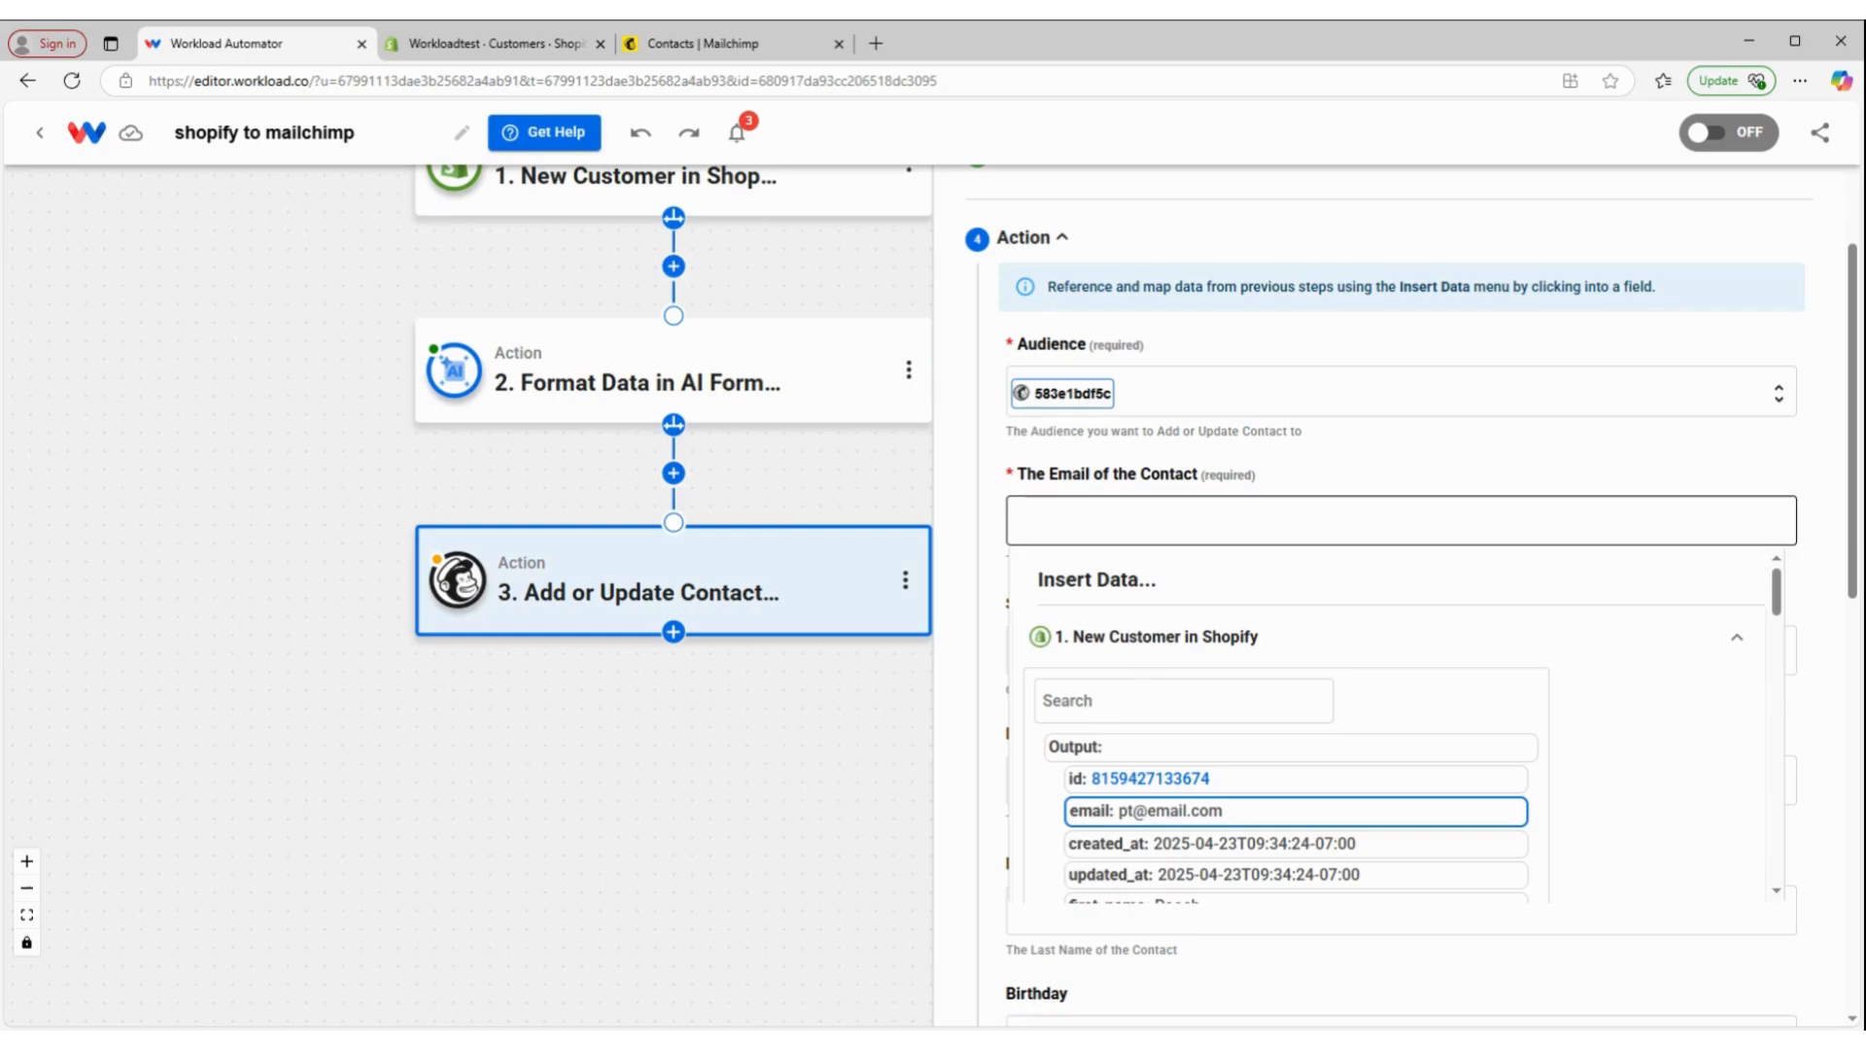
{"action": "left_click", "coordinate": [1130, 813]}
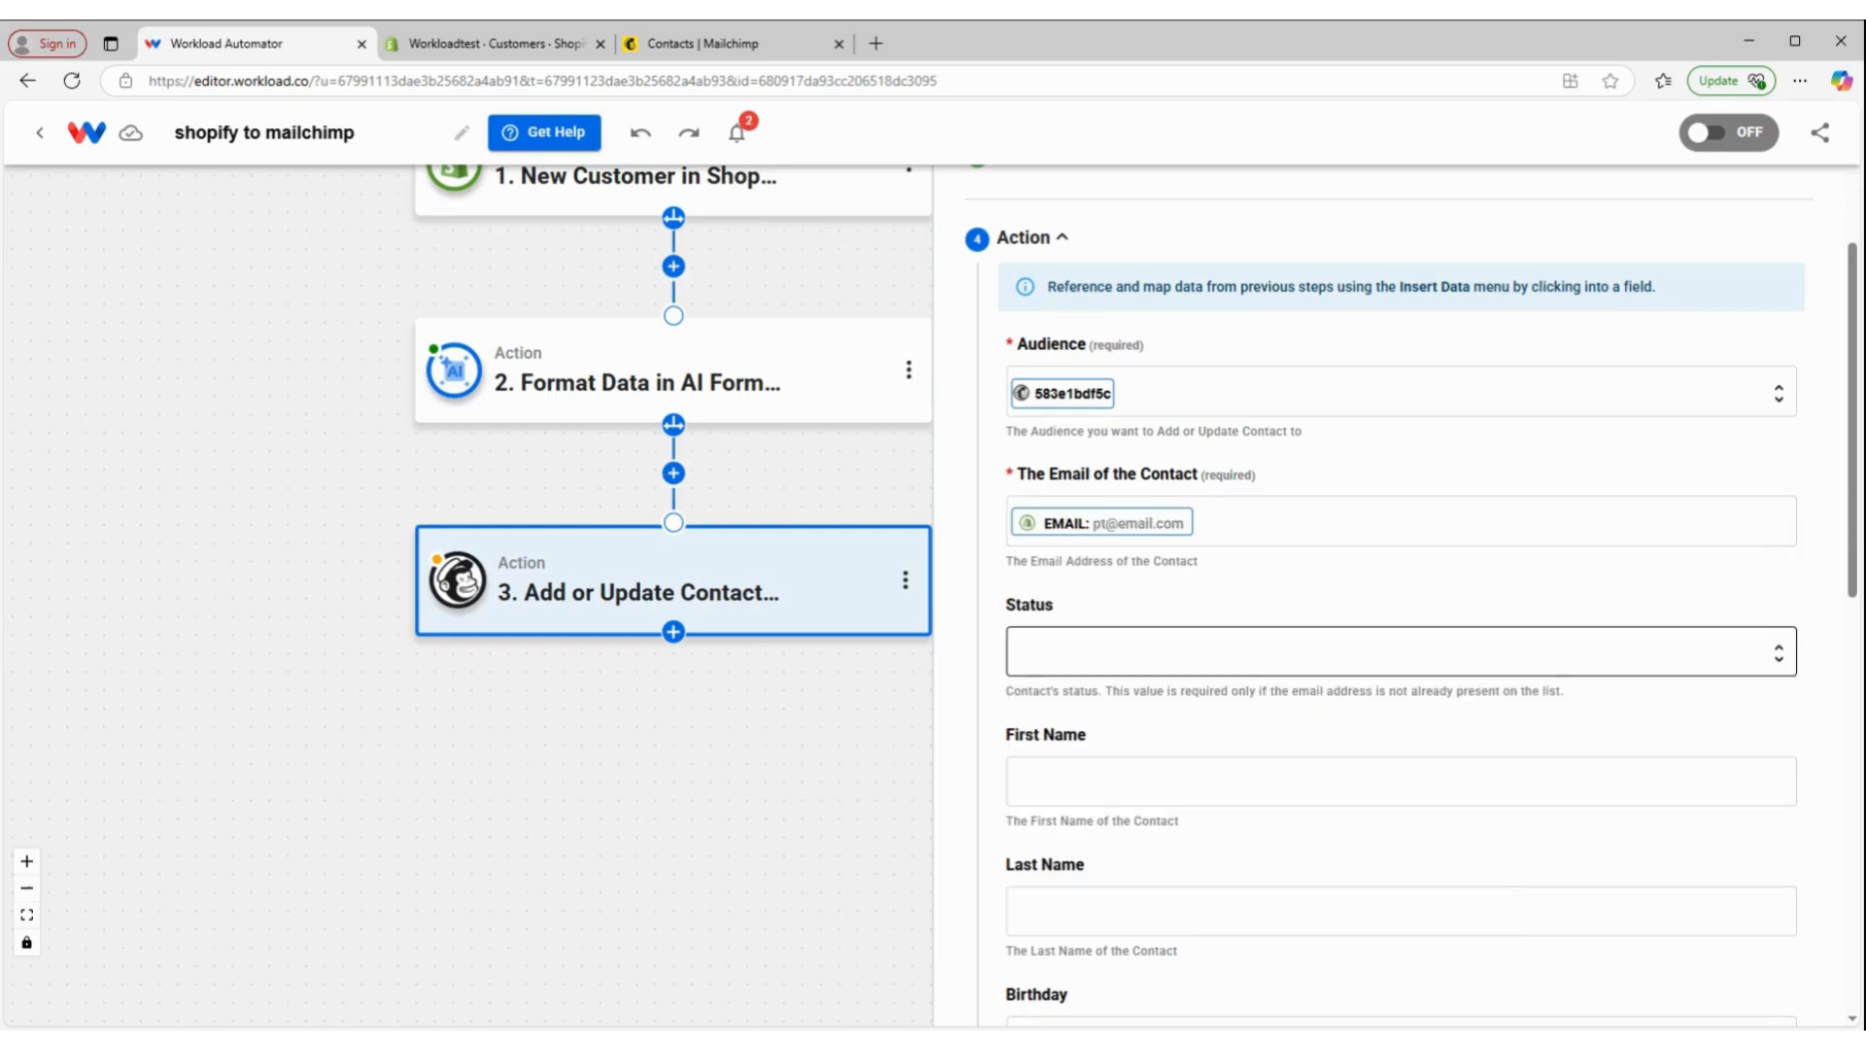
Set the contact status to subscribed and map First Name to the Shopify step's first_name output.
{"action": "left_click", "coordinate": [1108, 750]}
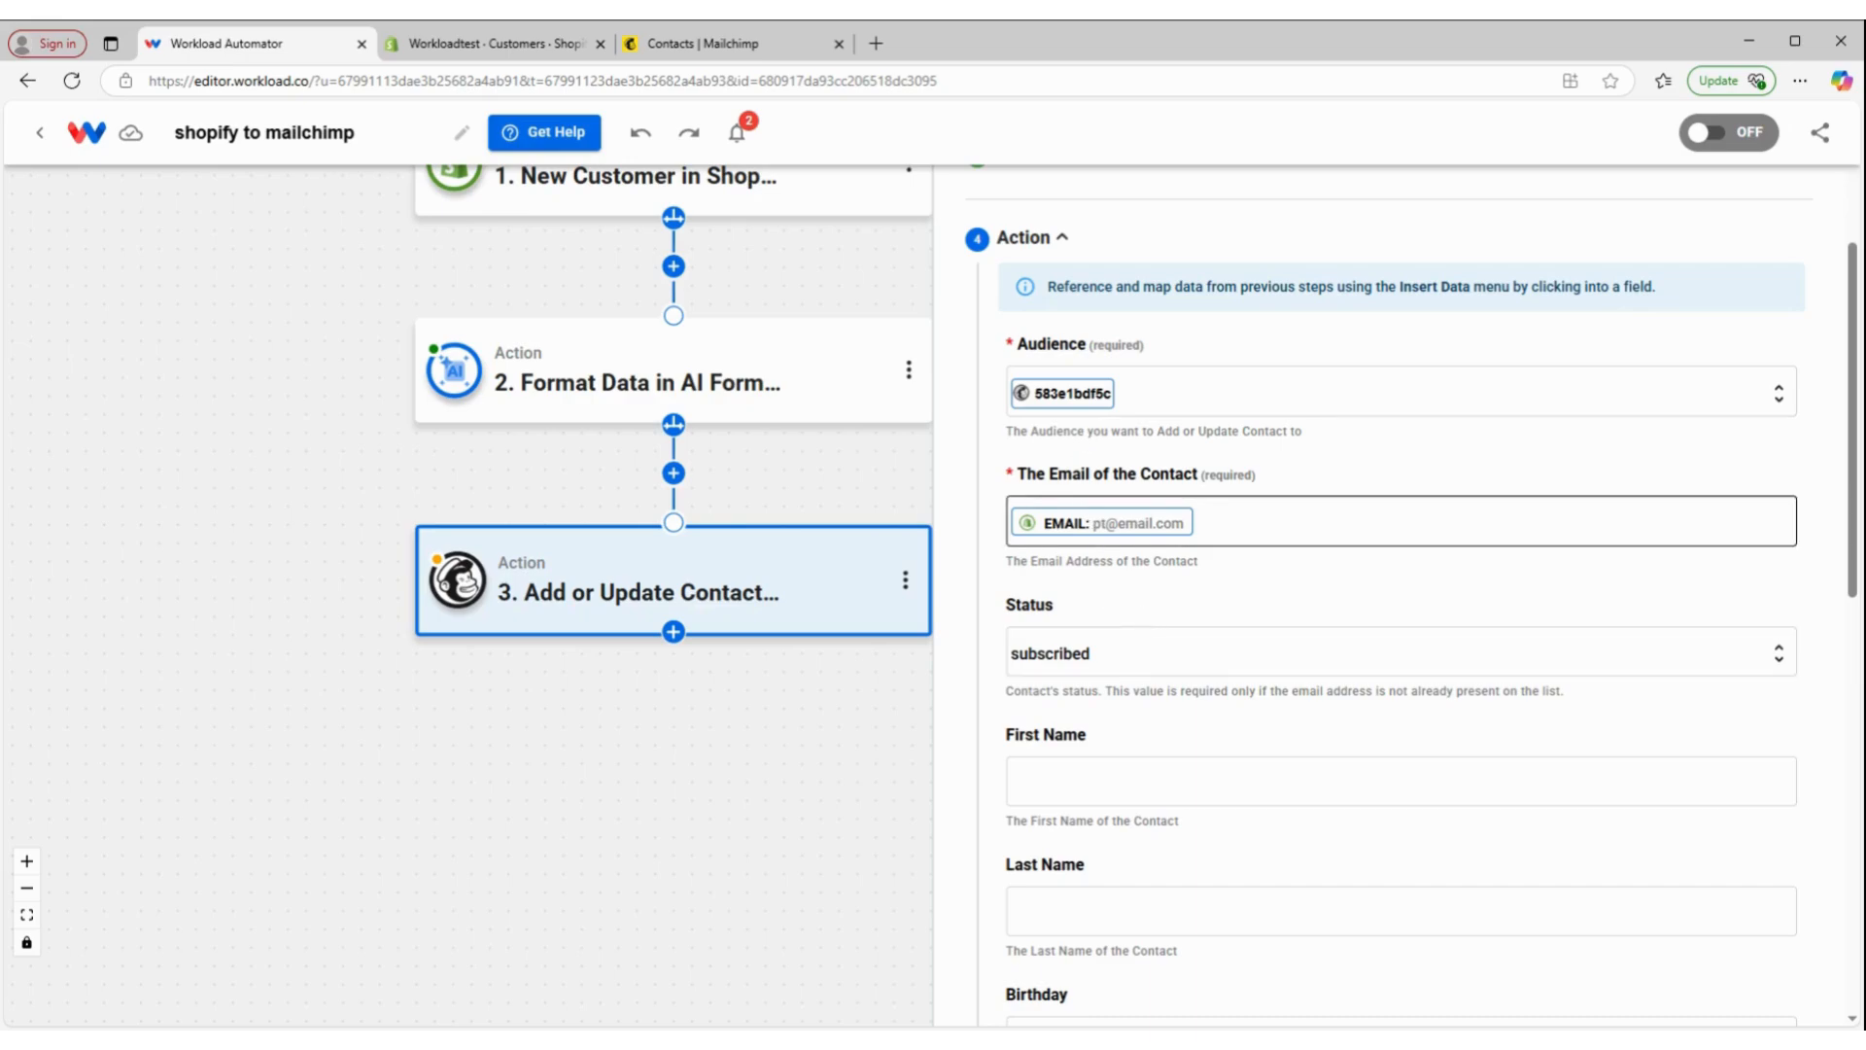
{"action": "scroll", "coordinate": [1088, 467], "scroll_direction": "down", "scroll_amount": 3}
{"action": "left_click", "coordinate": [1096, 486]}
{"action": "left_click", "coordinate": [1119, 594]}
{"action": "scroll", "coordinate": [1138, 681], "scroll_direction": "down", "scroll_amount": 2}
{"action": "scroll", "coordinate": [1155, 709], "scroll_direction": "down", "scroll_amount": 1}
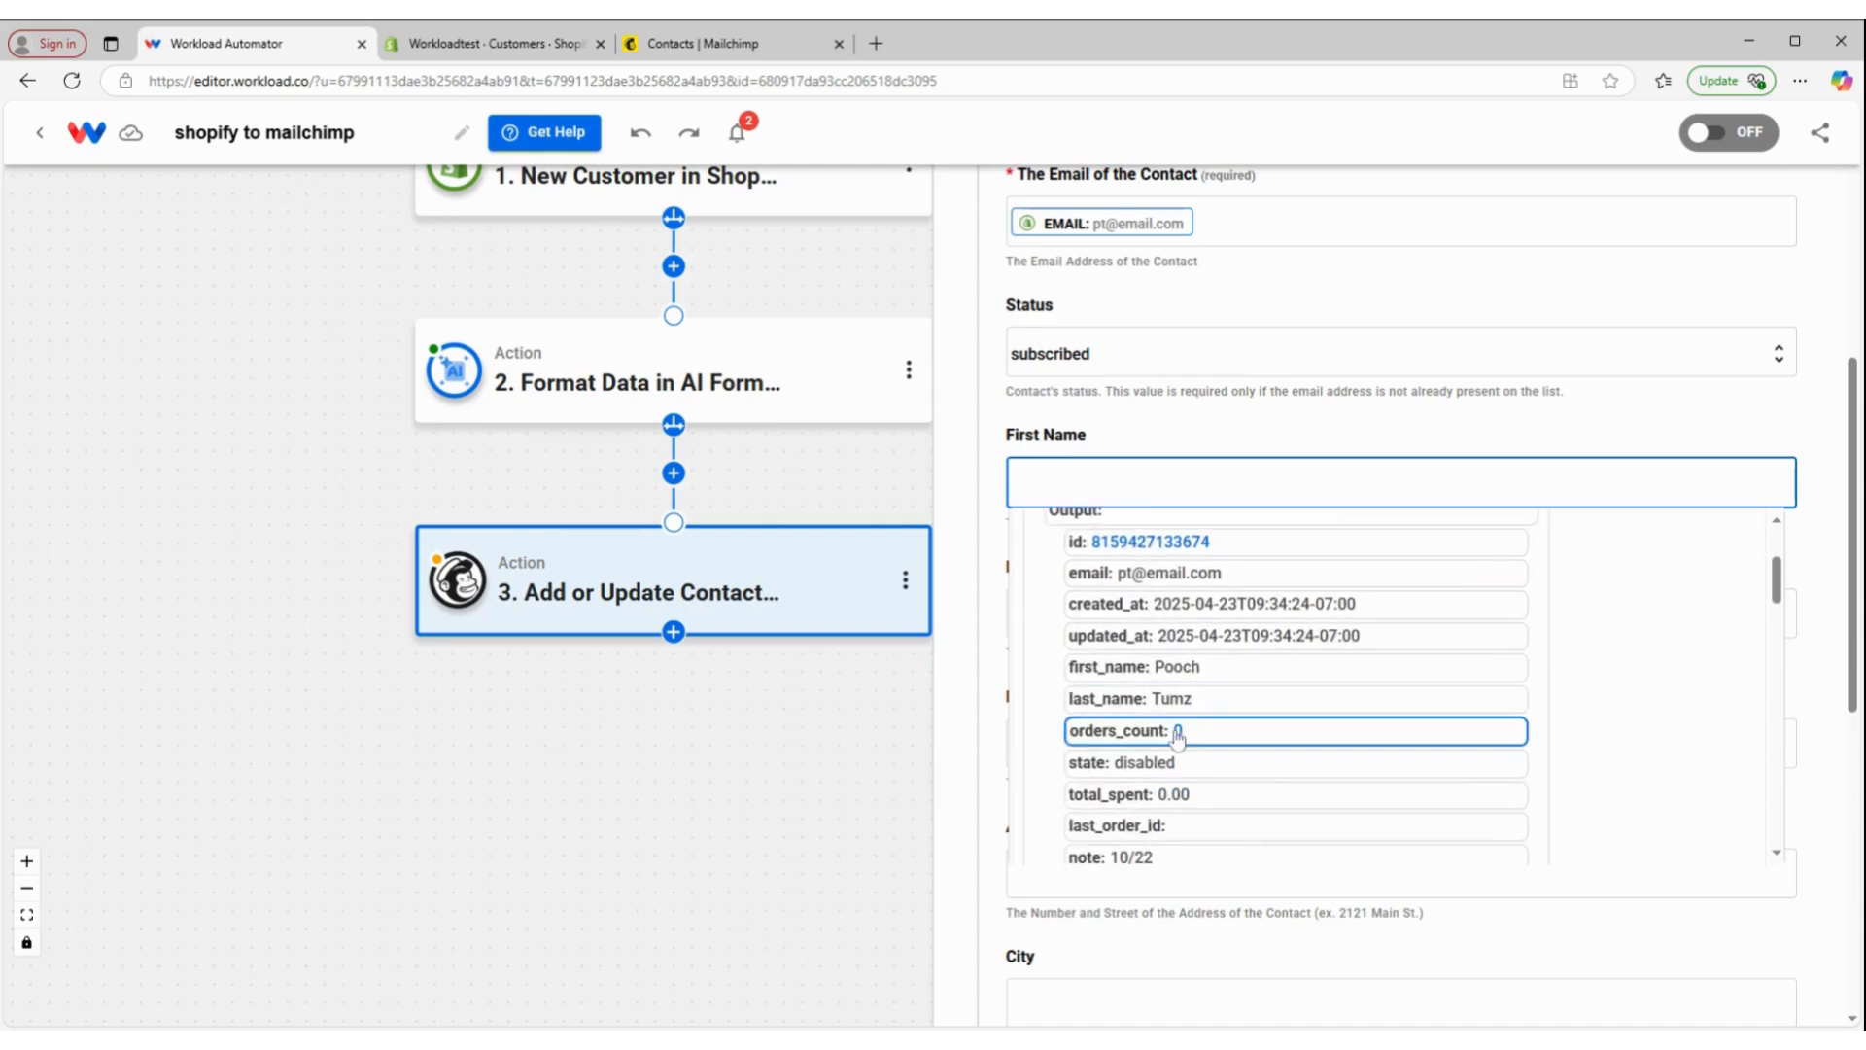
{"action": "left_click", "coordinate": [1203, 412]}
Map the contact's Last Name to the last_name output of the New Customer in Shopify step.
{"action": "left_click", "coordinate": [1075, 612]}
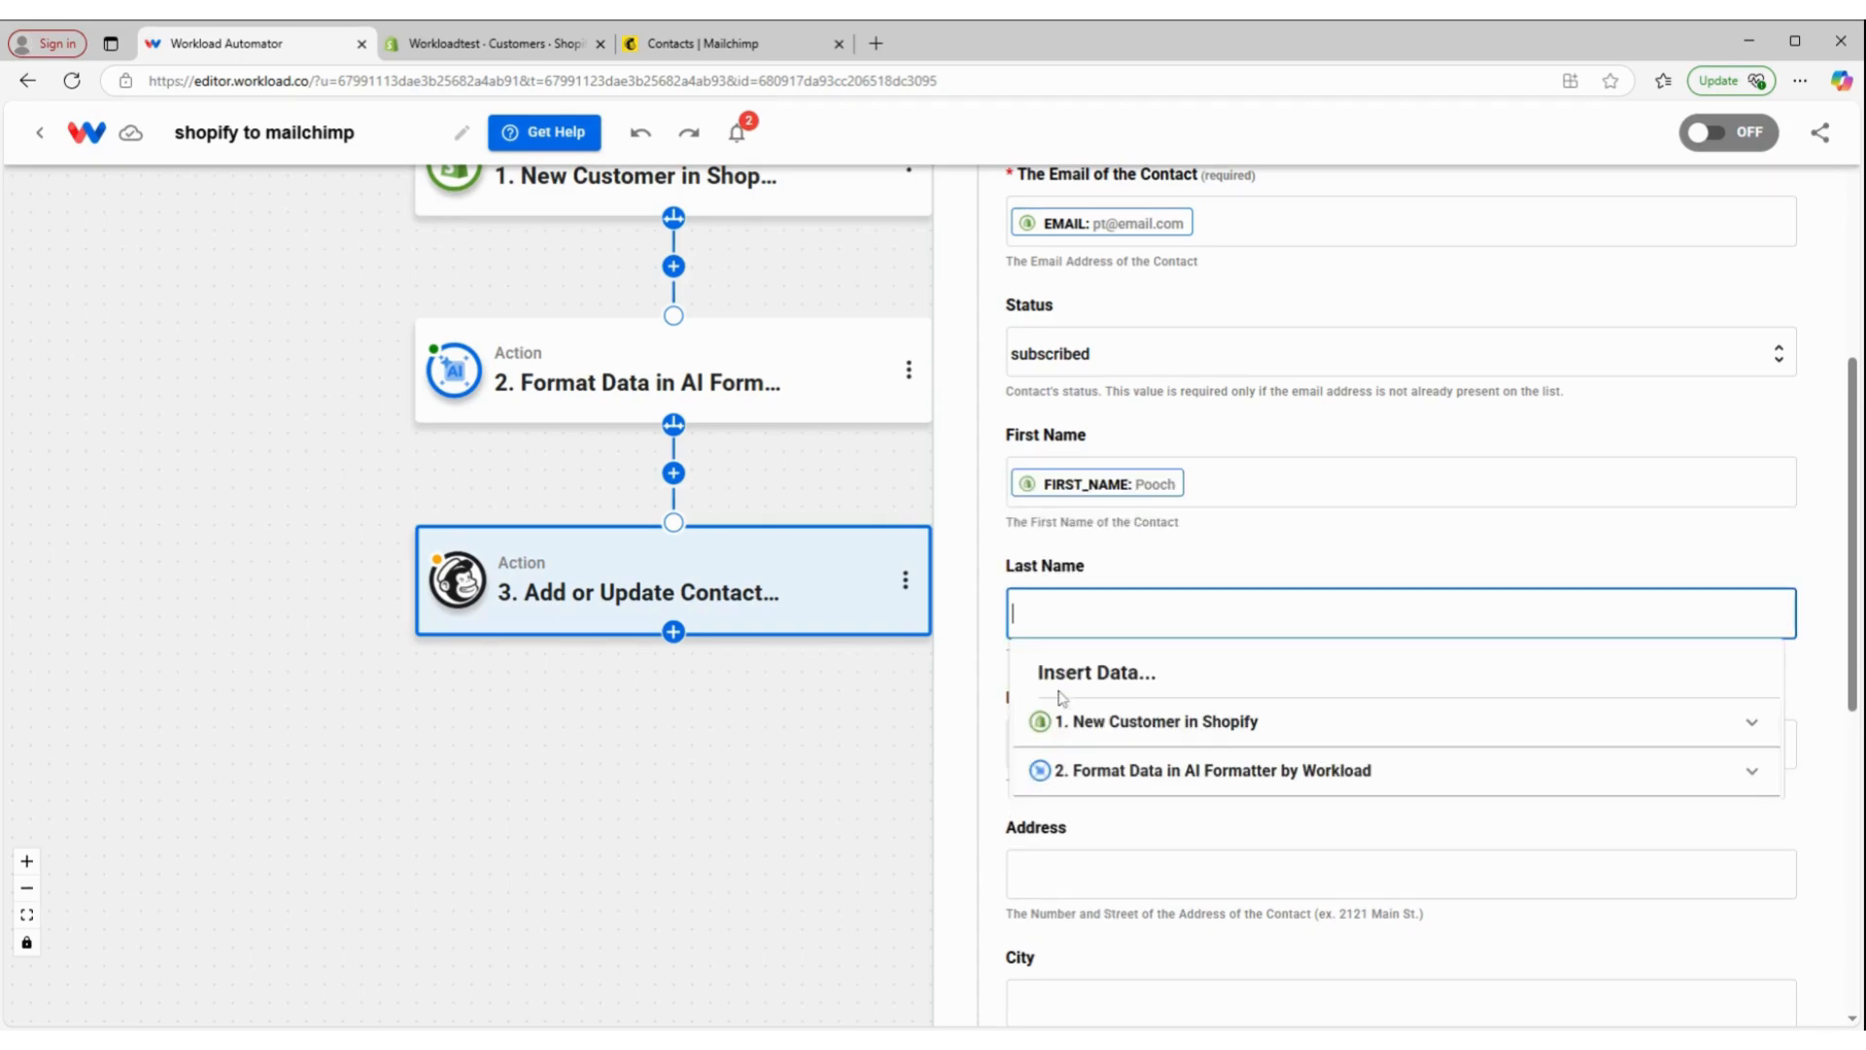
{"action": "left_click", "coordinate": [1118, 720]}
{"action": "scroll", "coordinate": [1127, 720], "scroll_direction": "down", "scroll_amount": 1}
{"action": "scroll", "coordinate": [1263, 784], "scroll_direction": "down", "scroll_amount": 2}
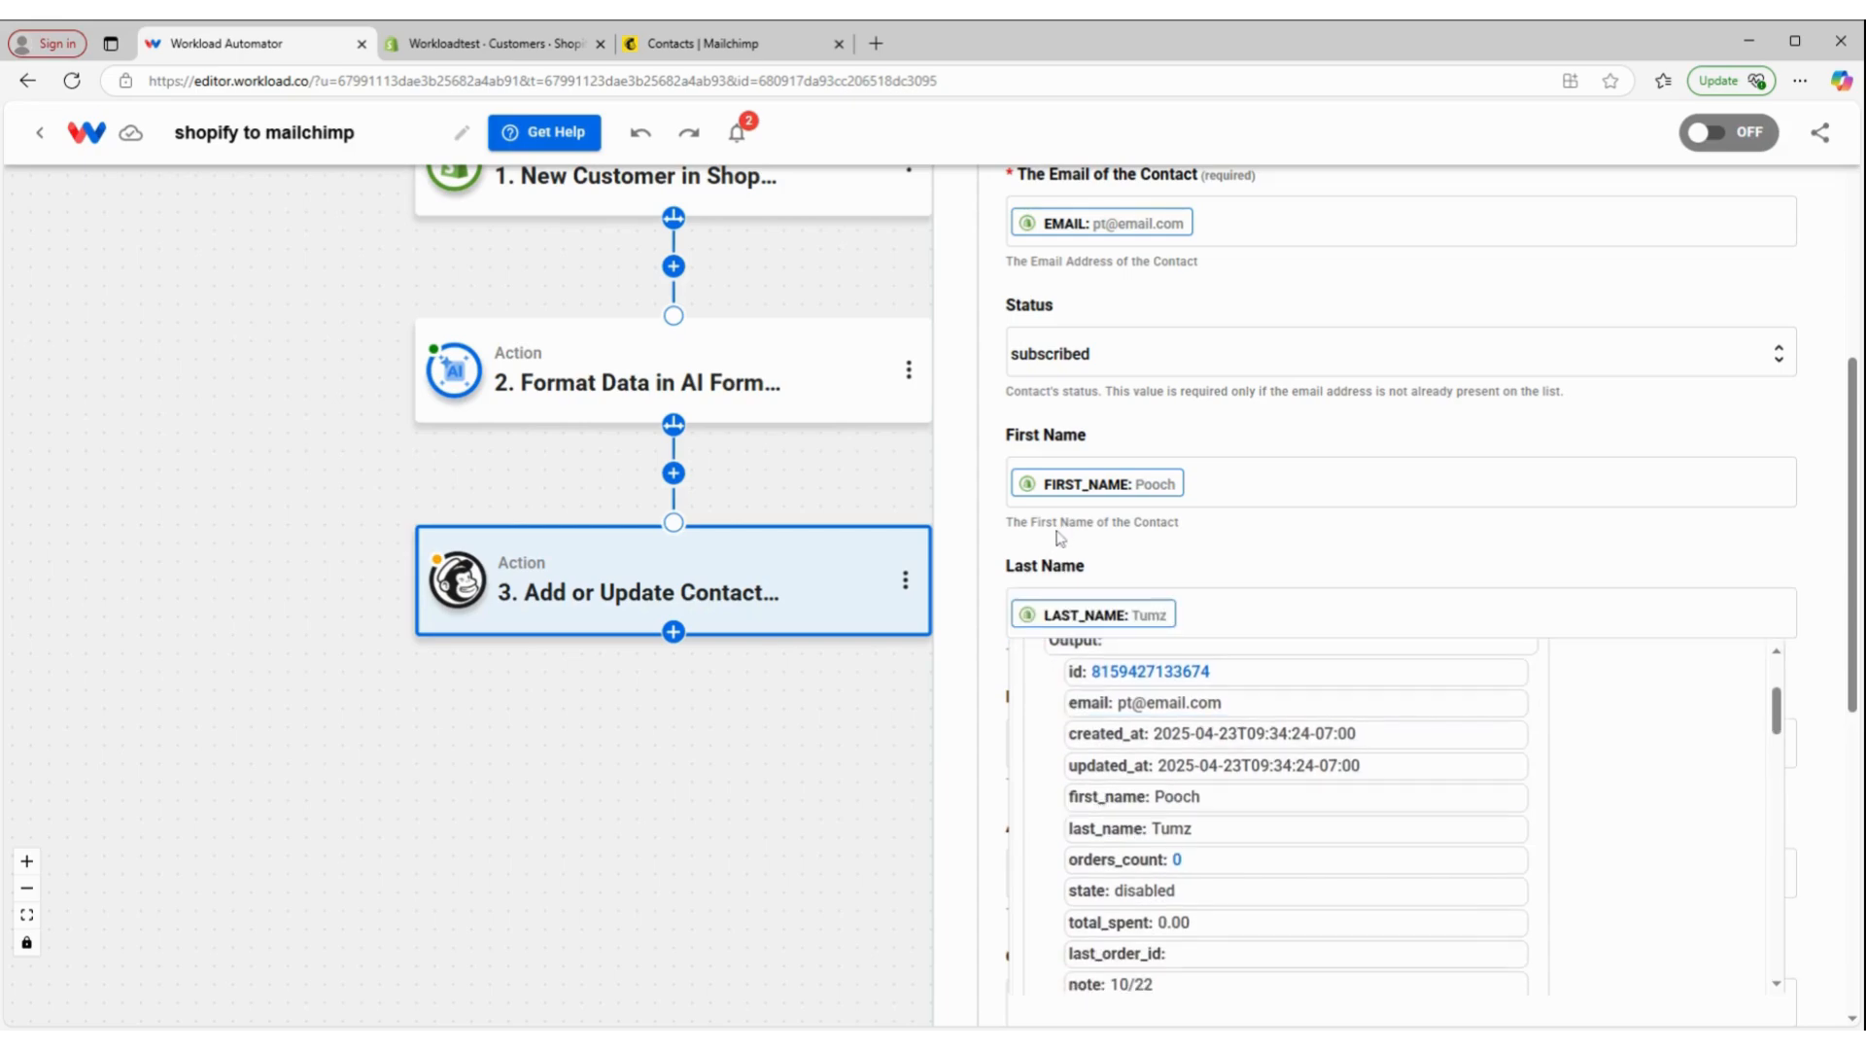
{"action": "left_click", "coordinate": [1028, 564]}
Map the contact's Birthday to the note output of the New Customer in Shopify step.
{"action": "scroll", "coordinate": [1069, 554], "scroll_direction": "down", "scroll_amount": 2}
{"action": "left_click", "coordinate": [1305, 542]}
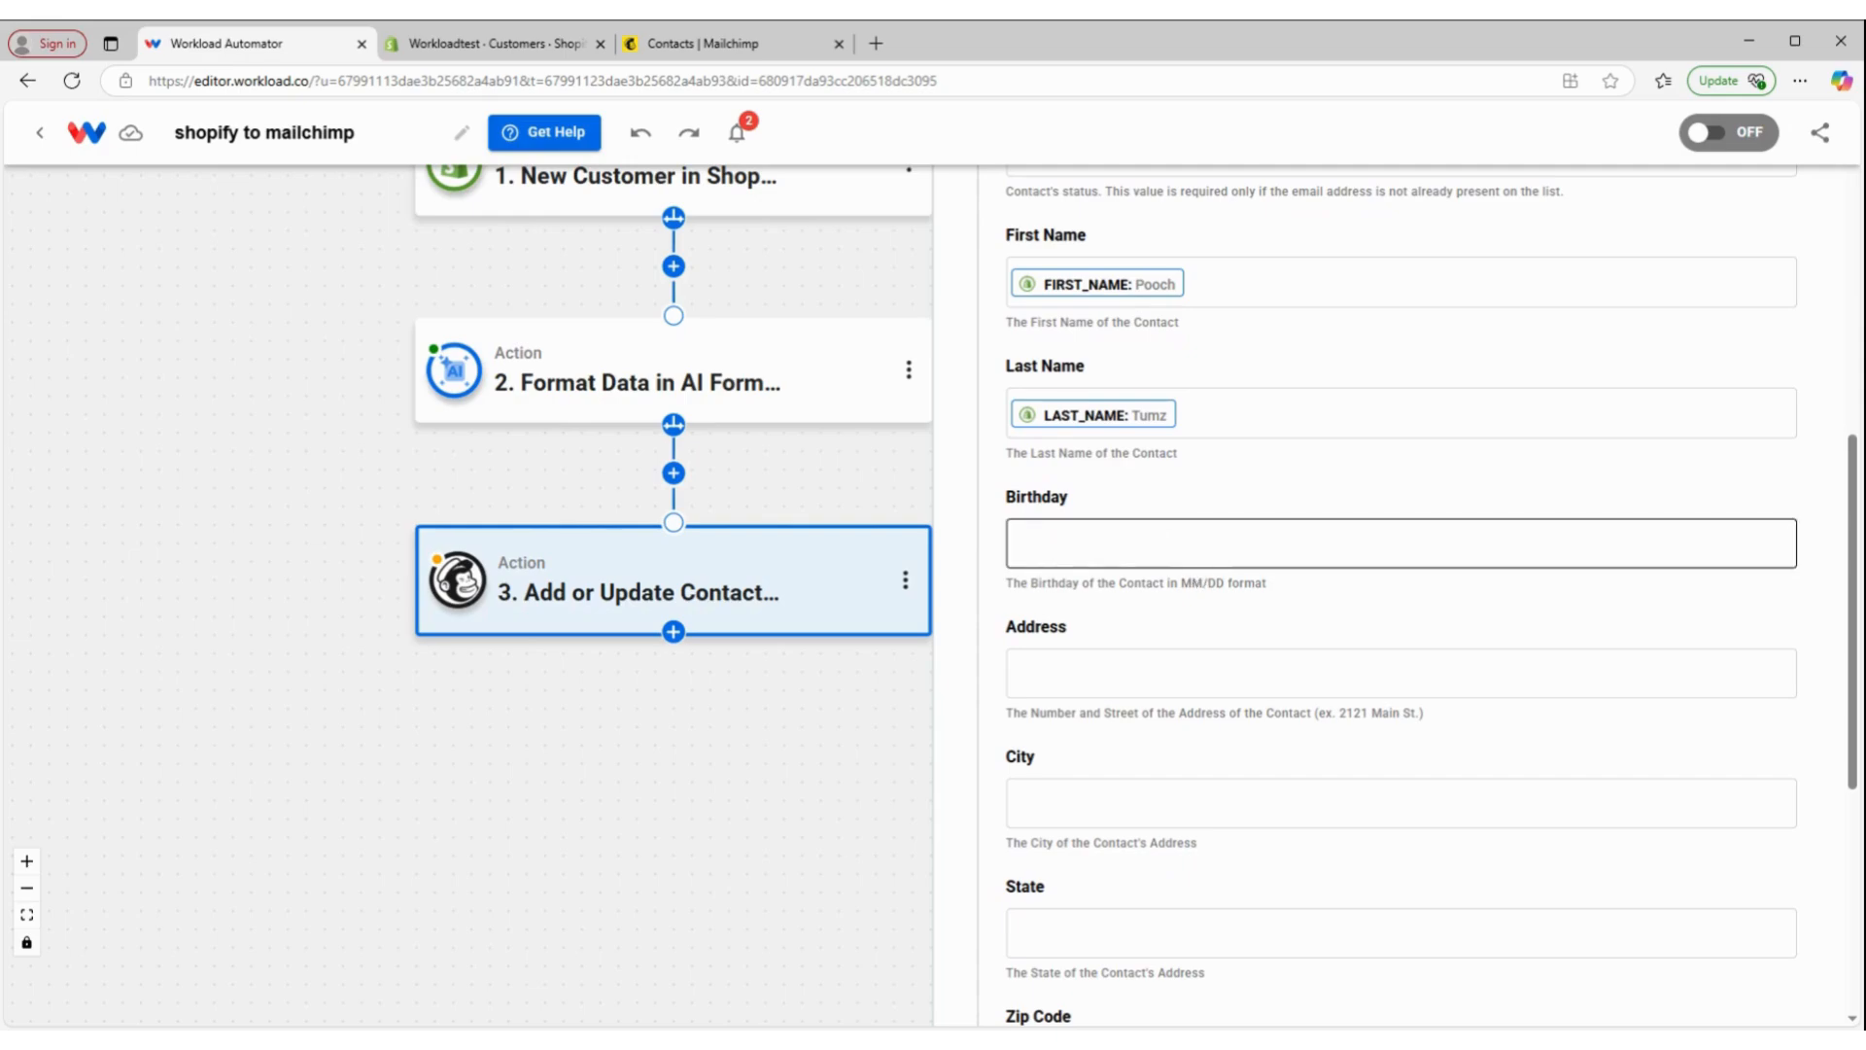
{"action": "left_click", "coordinate": [1400, 544]}
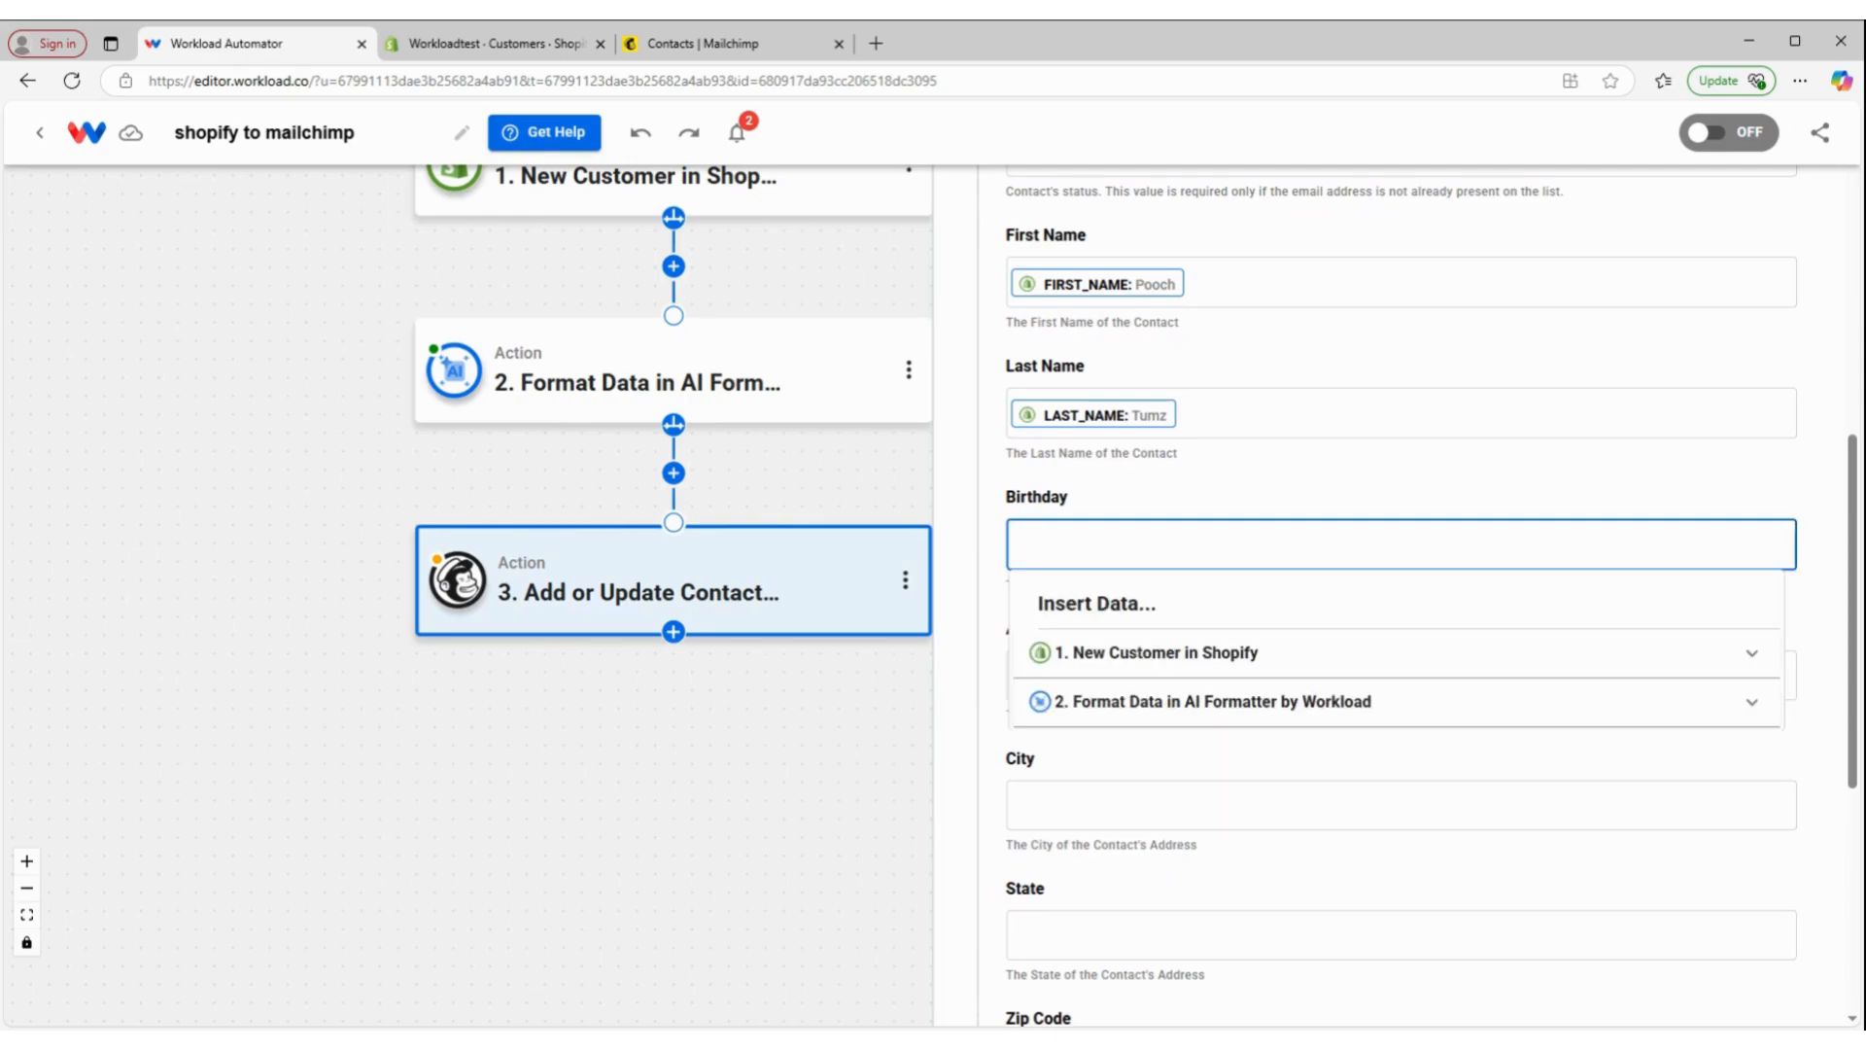
{"action": "left_click", "coordinate": [1110, 665]}
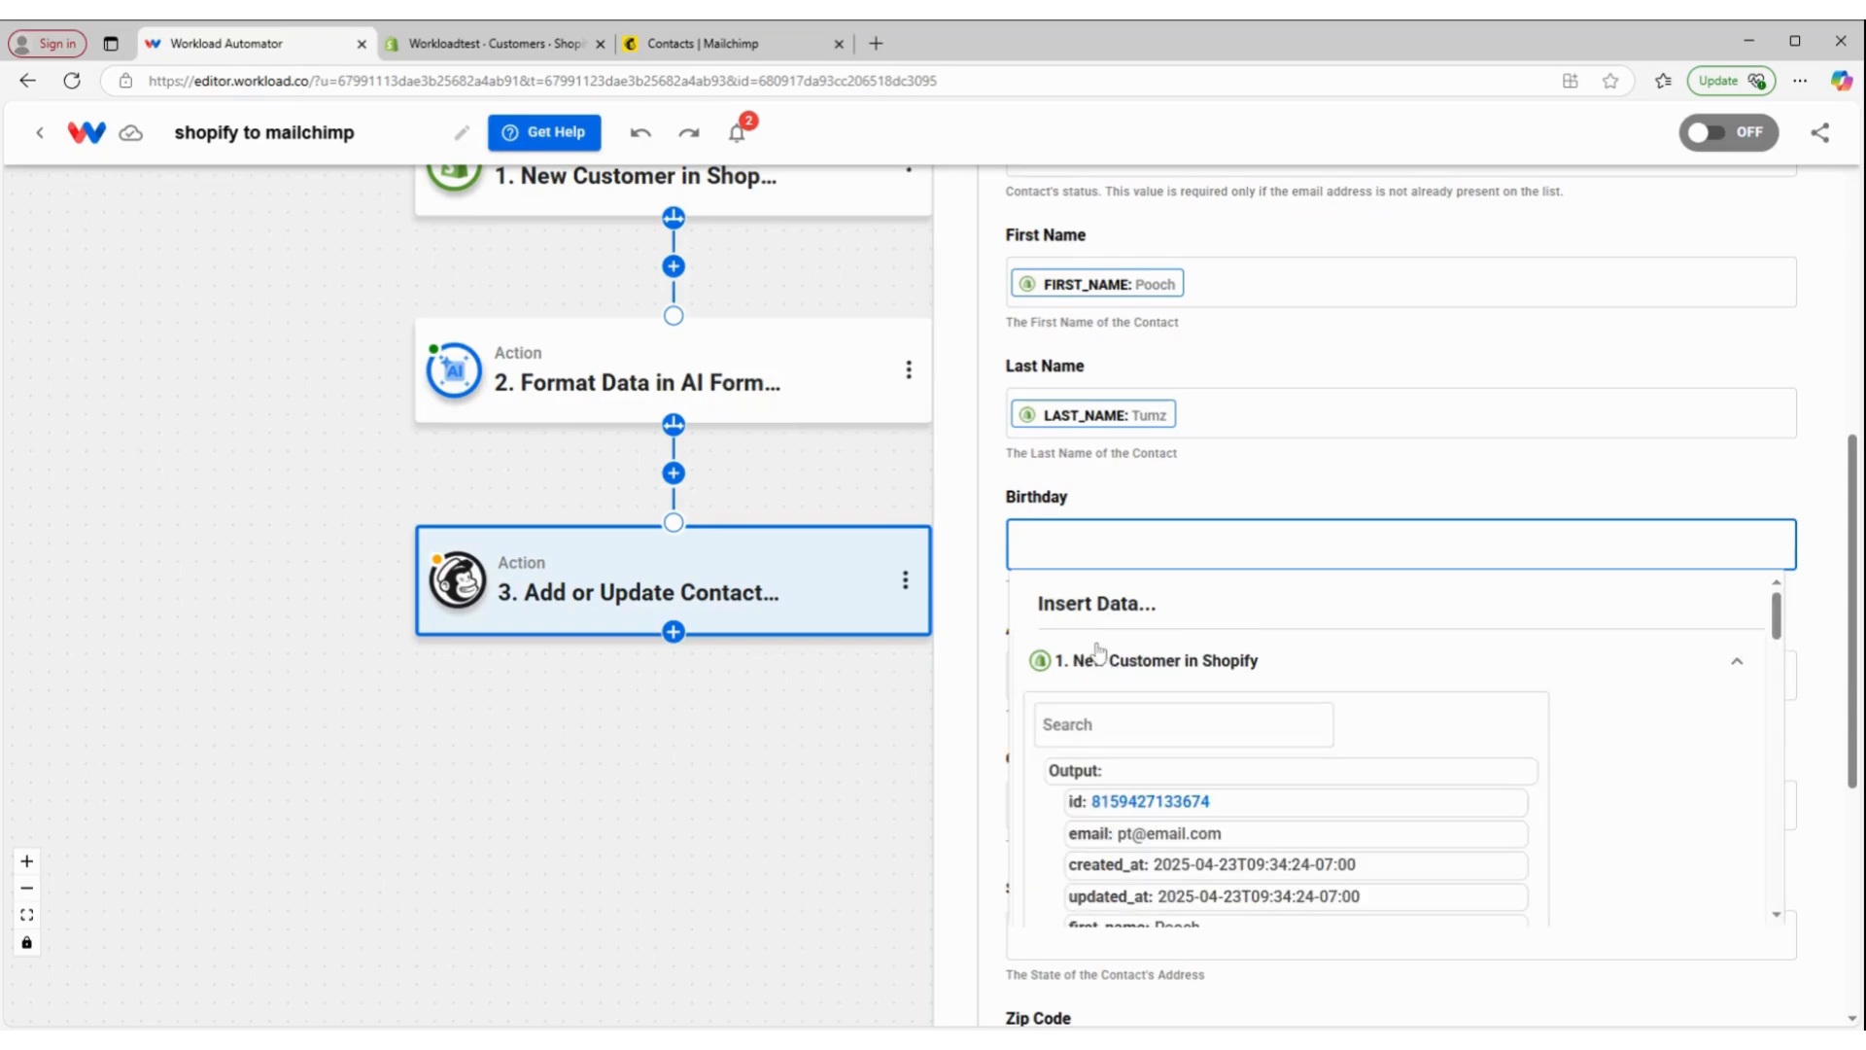
{"action": "scroll", "coordinate": [1293, 728], "scroll_direction": "down", "scroll_amount": 2}
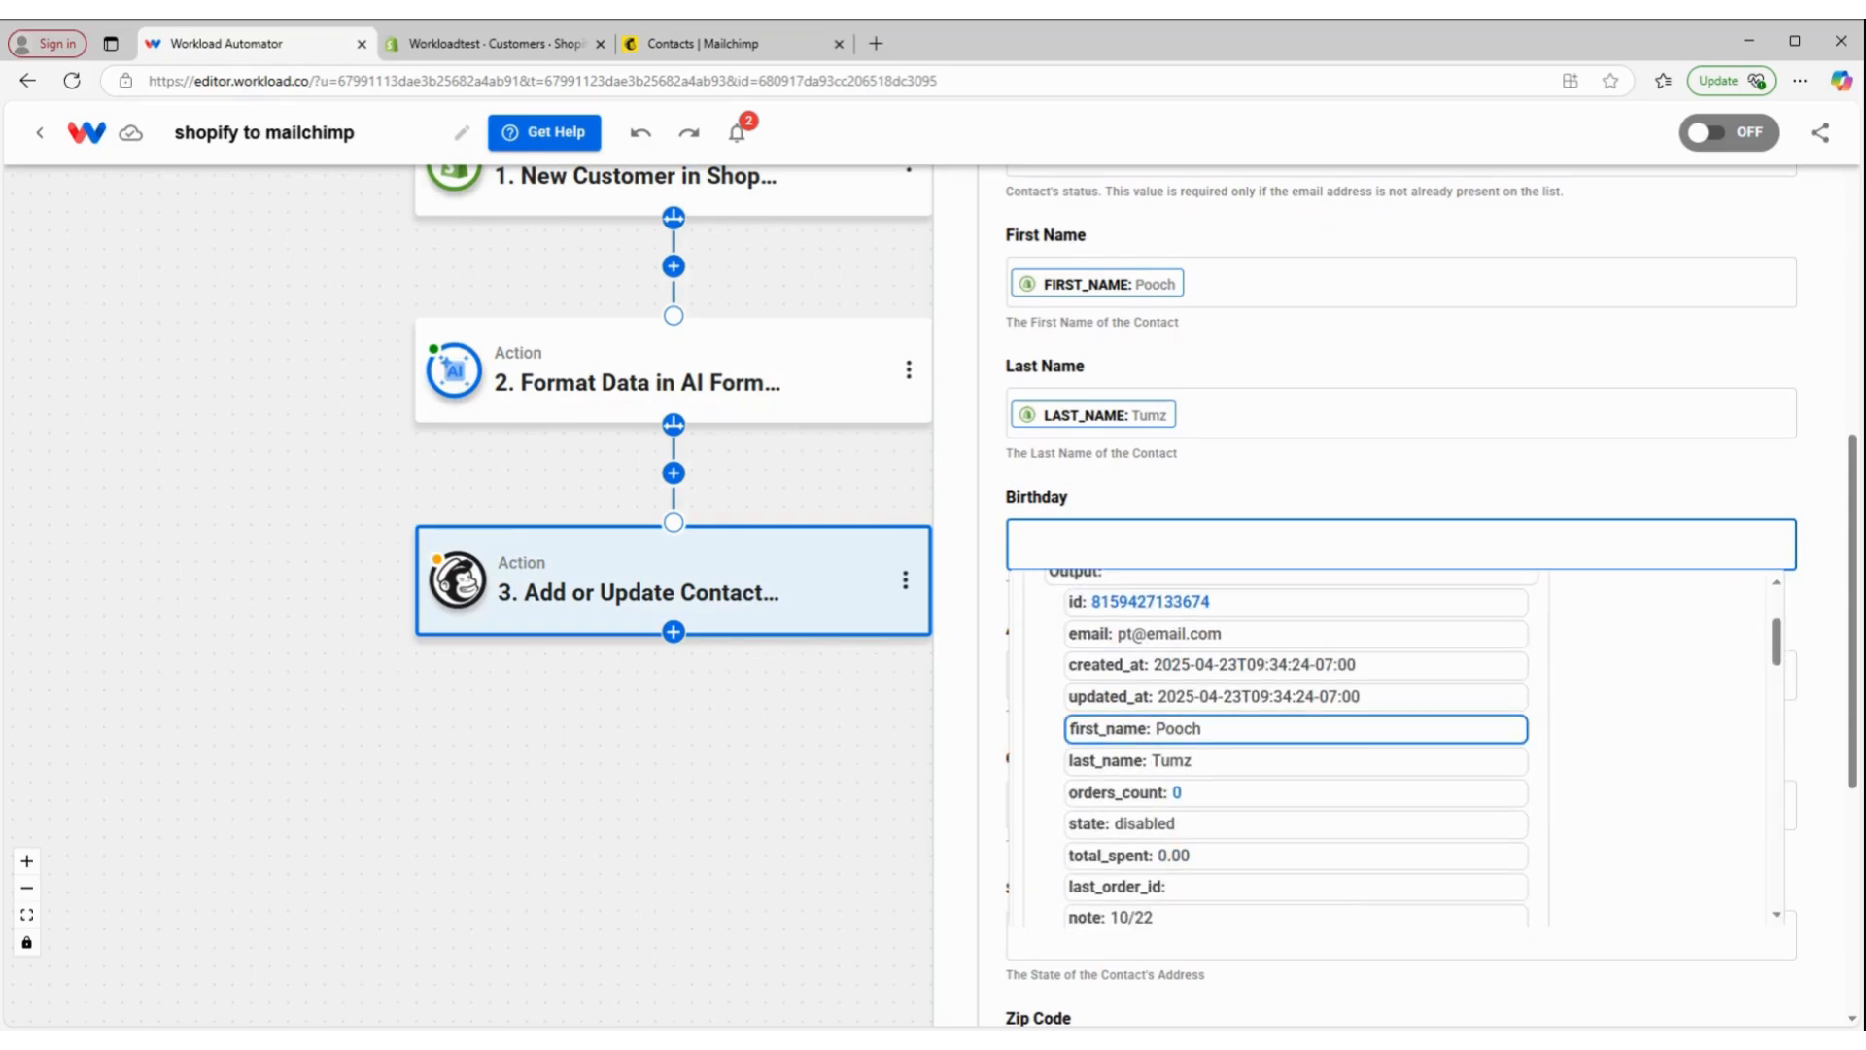
{"action": "scroll", "coordinate": [1132, 735], "scroll_direction": "down", "scroll_amount": 1}
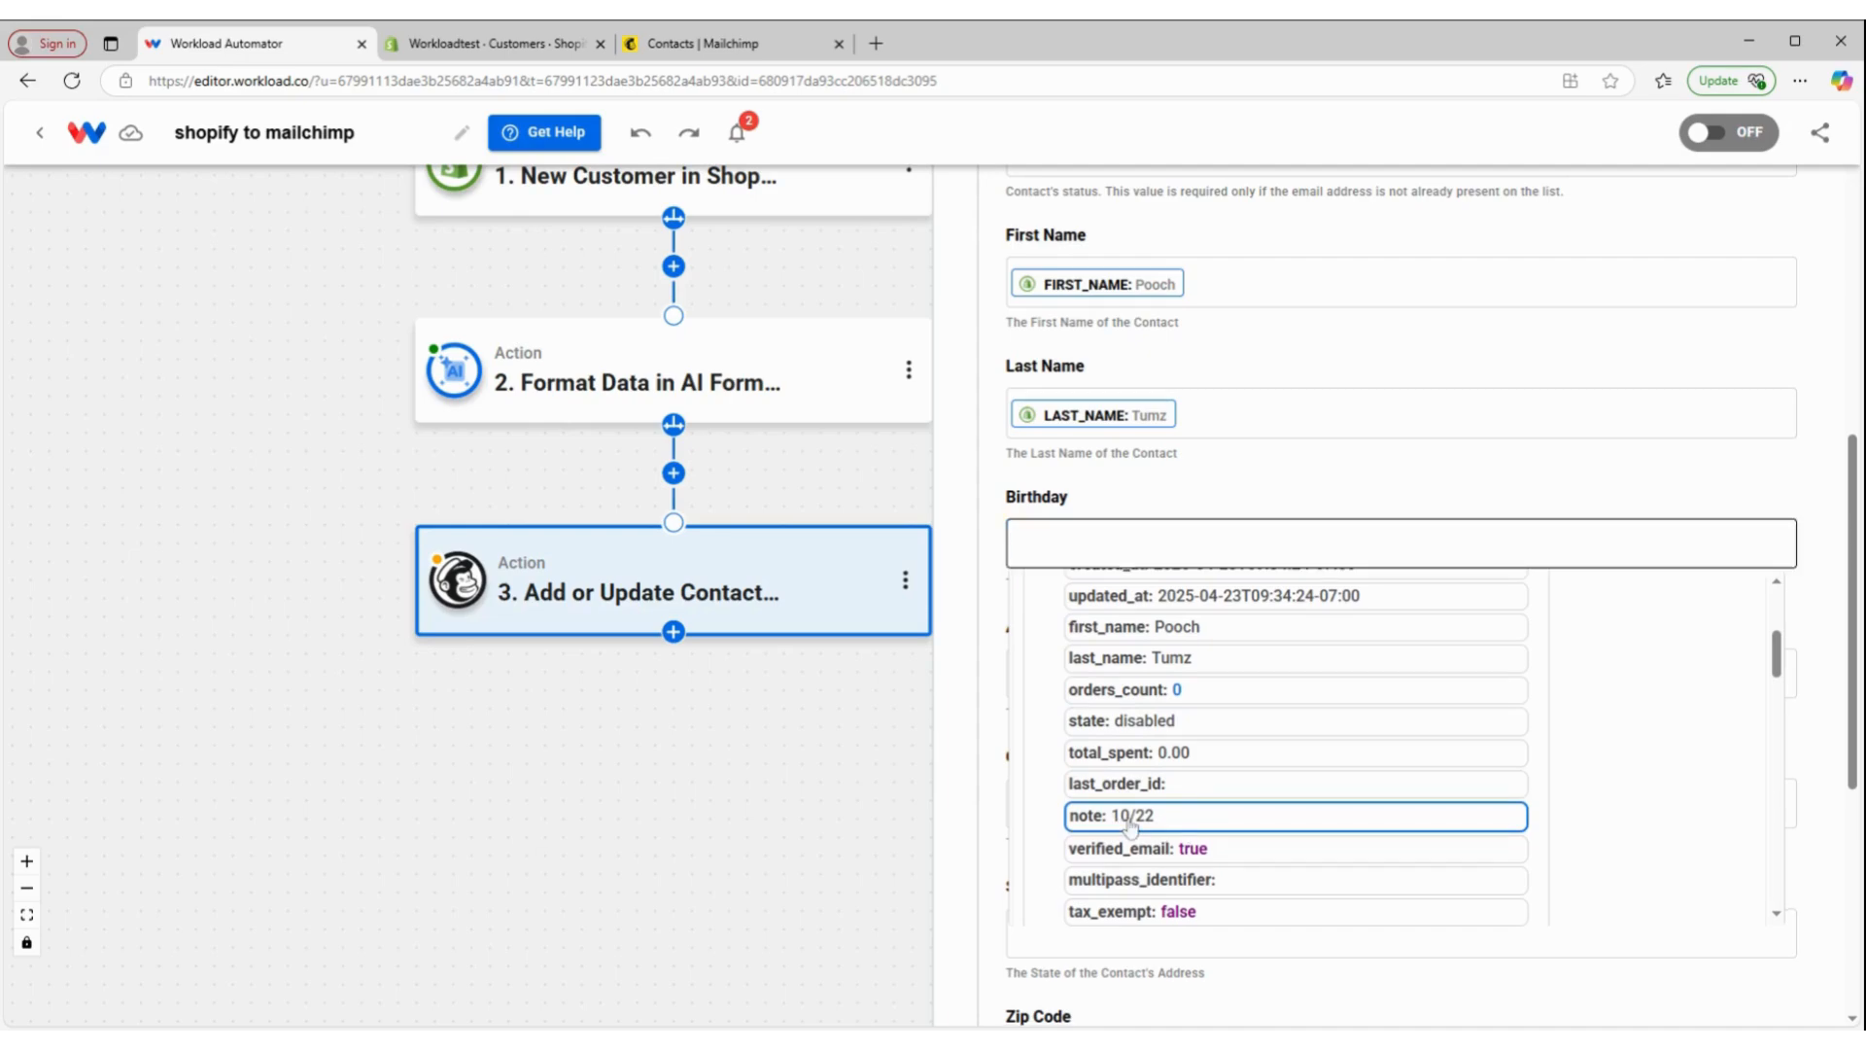
{"action": "left_click", "coordinate": [1131, 820]}
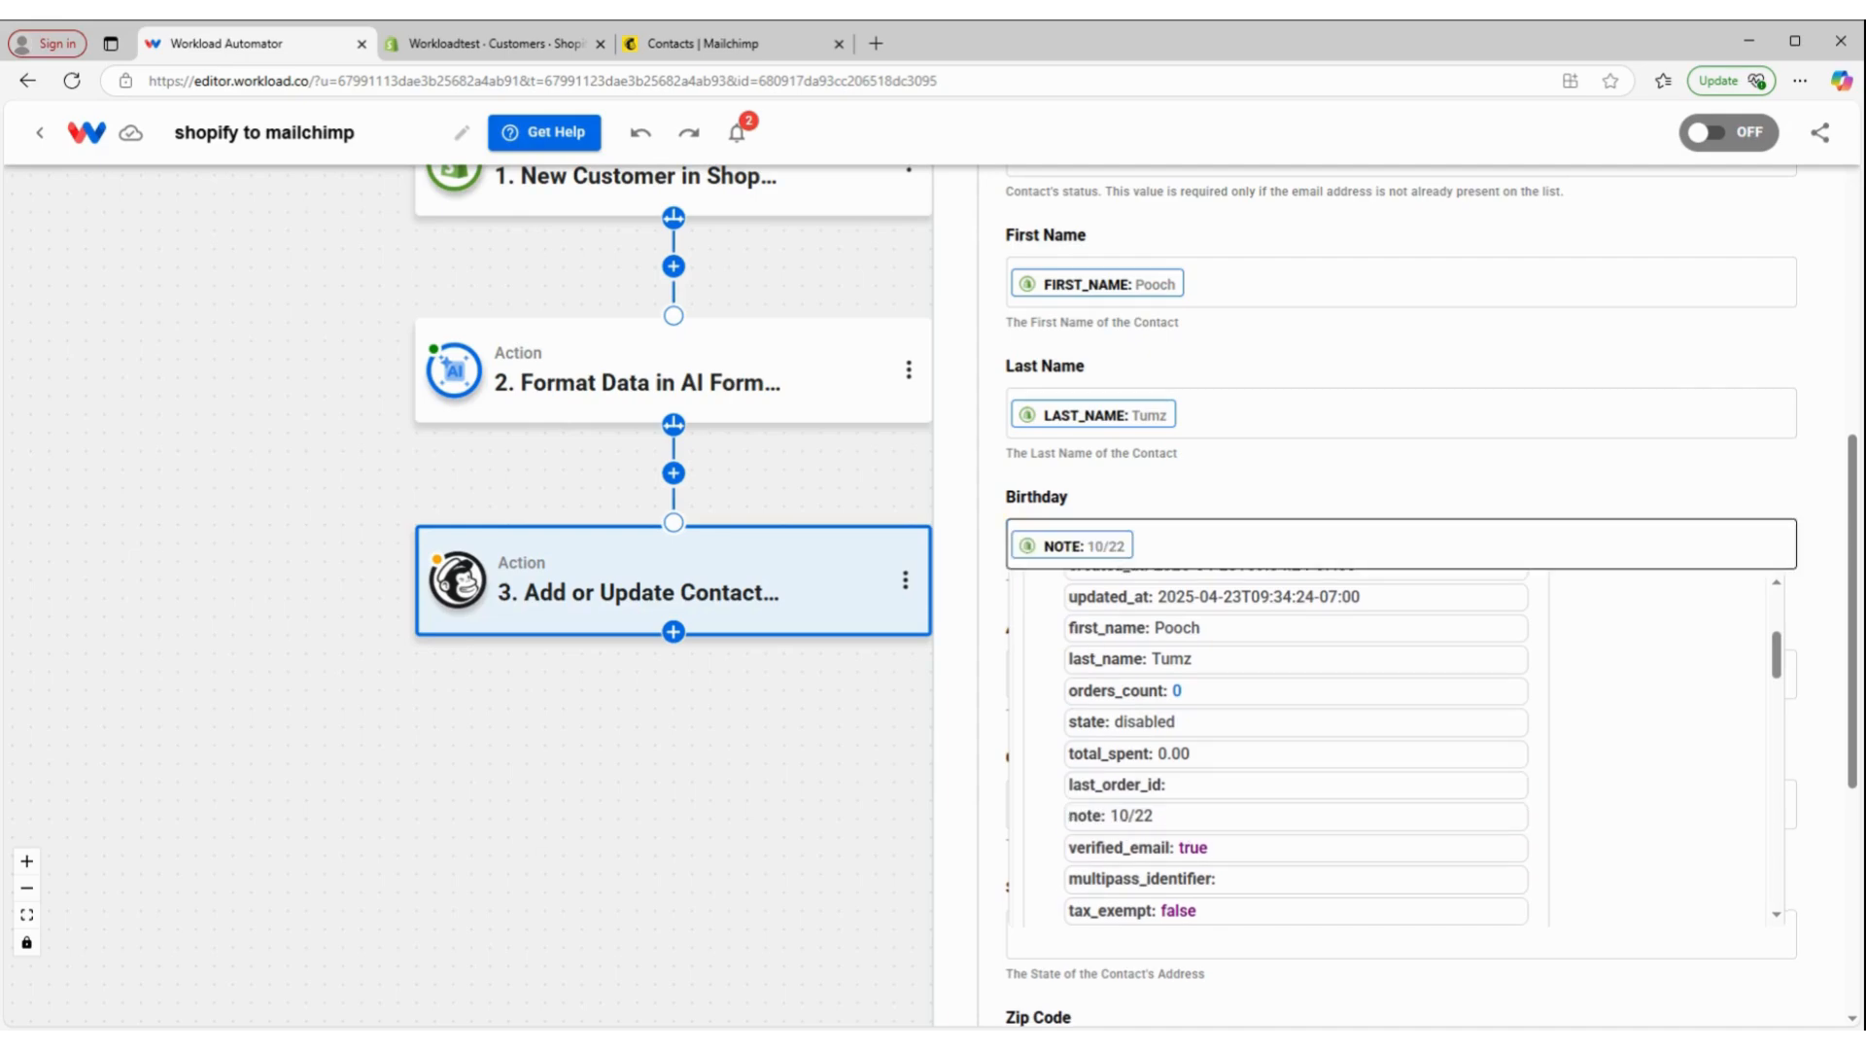
{"action": "left_click", "coordinate": [1156, 484]}
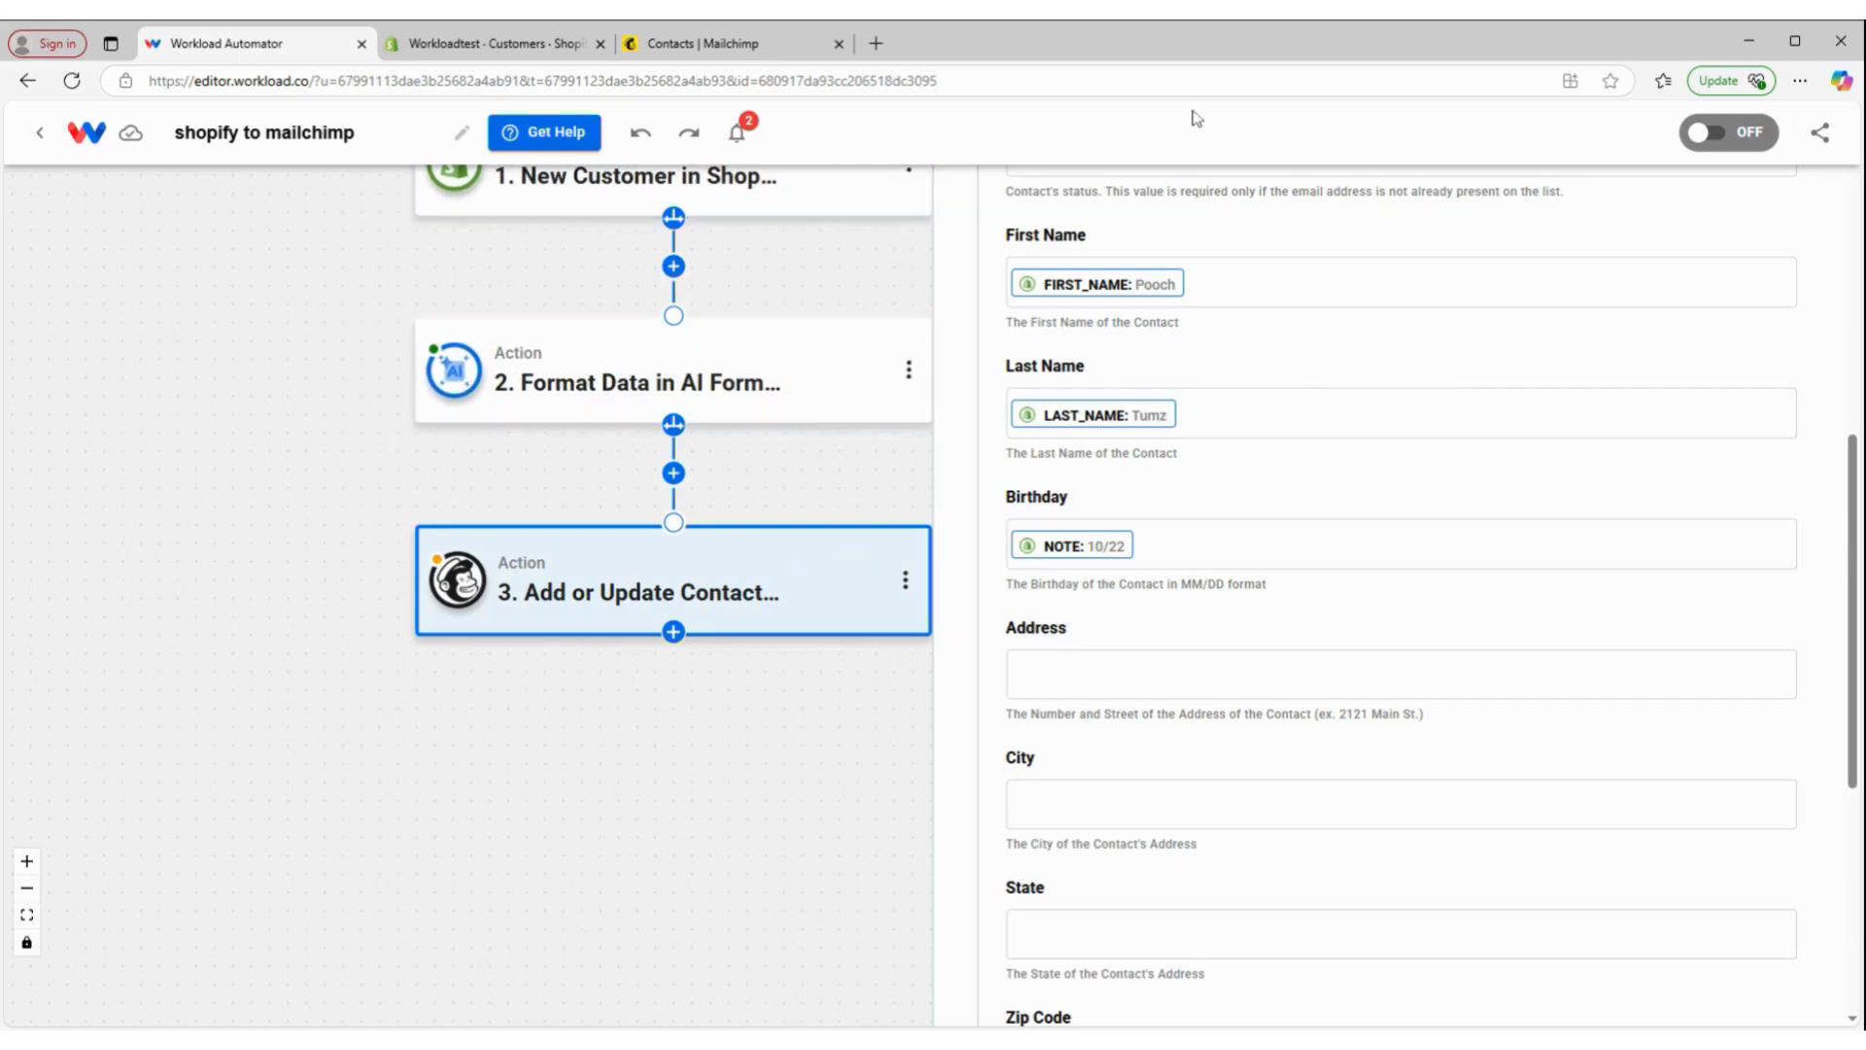
Map the contact's Address to the address1 output of the AI Formatter step.
{"action": "scroll", "coordinate": [1066, 602], "scroll_direction": "down", "scroll_amount": 1}
{"action": "left_click", "coordinate": [1066, 576]}
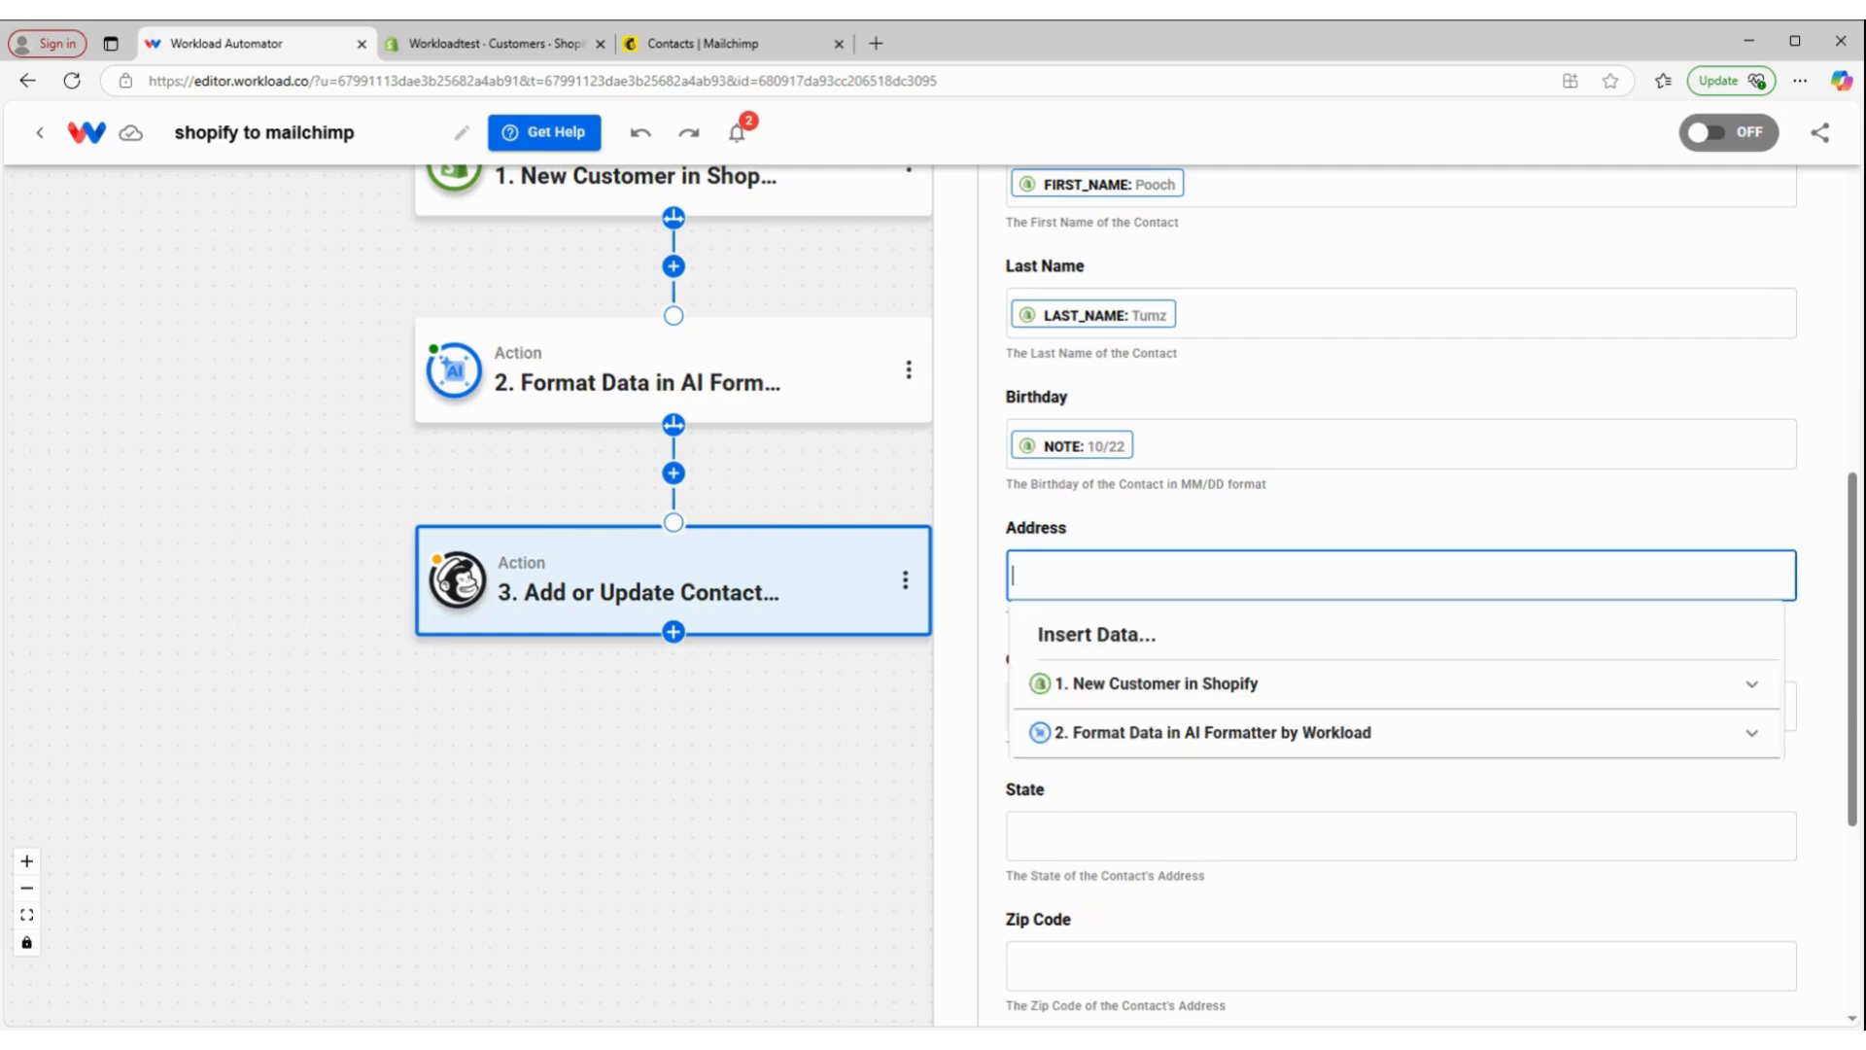
{"action": "left_click", "coordinate": [1113, 740]}
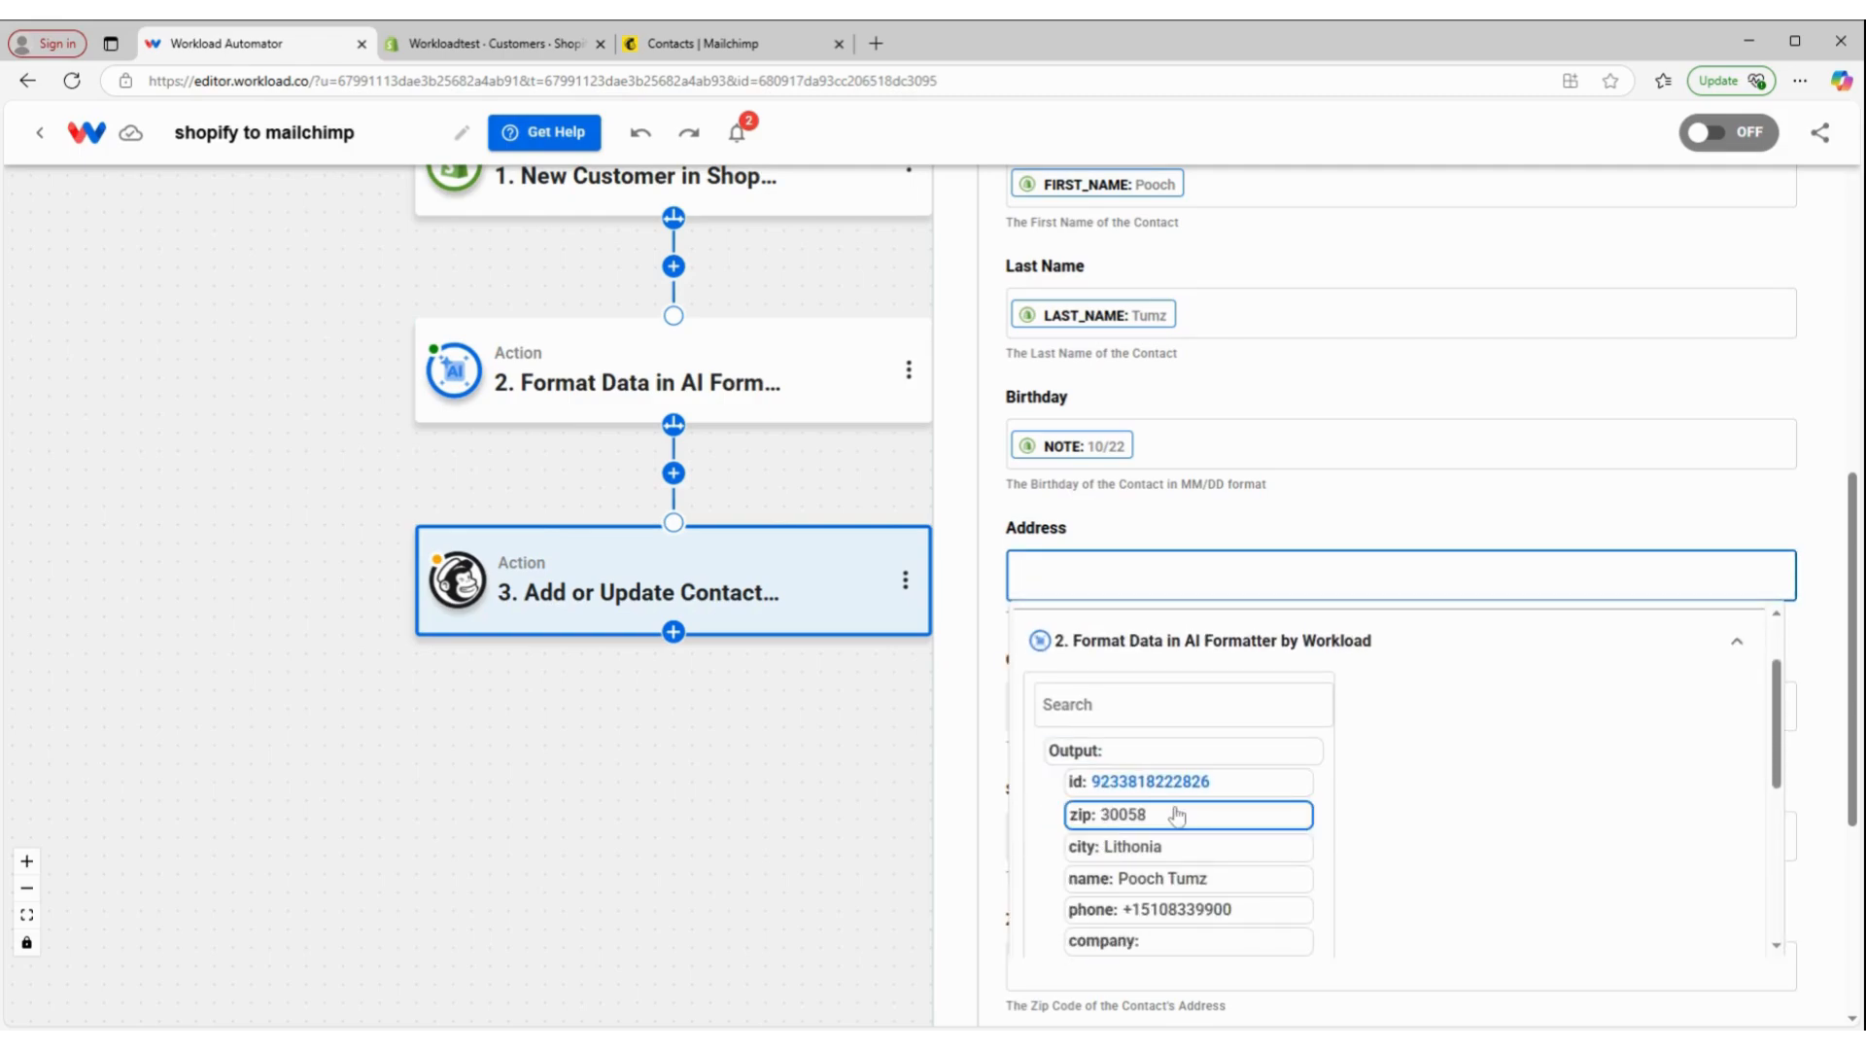
{"action": "scroll", "coordinate": [1177, 814], "scroll_direction": "down", "scroll_amount": 5}
{"action": "left_click", "coordinate": [1223, 748]}
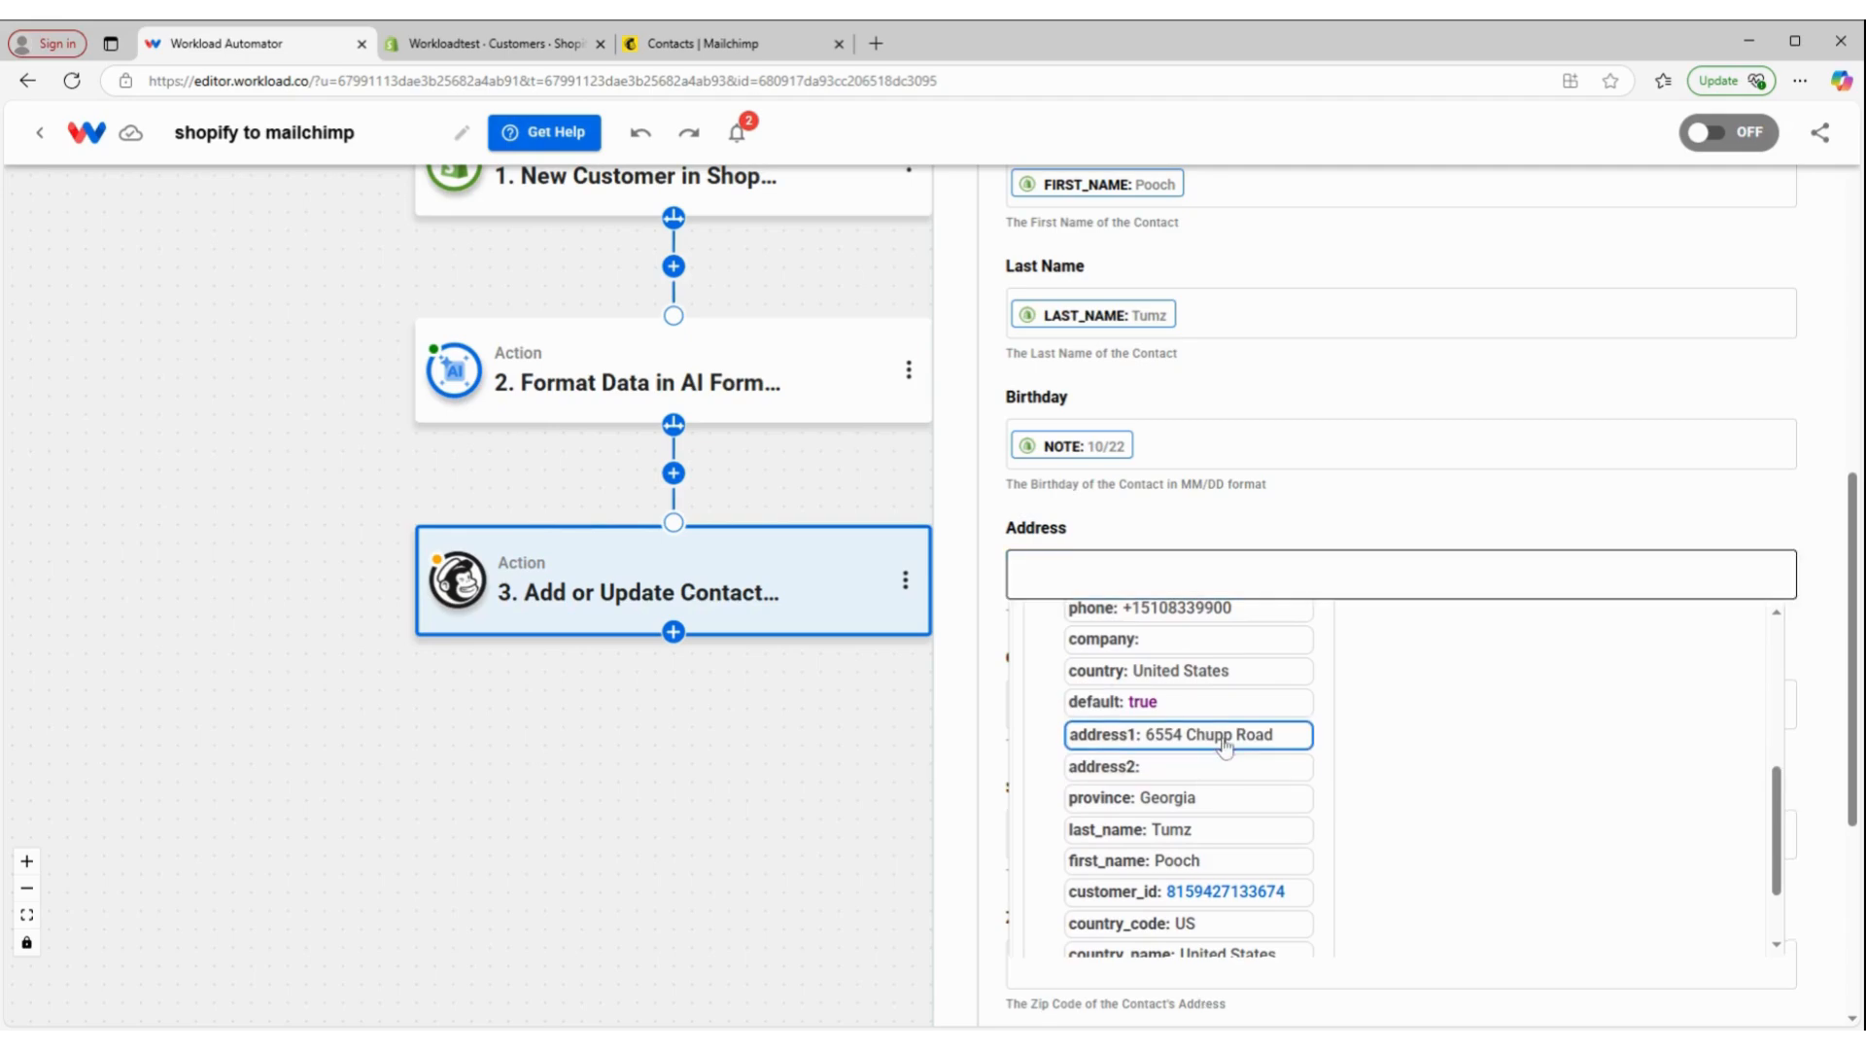
Map the contact's City to the city output of the AI Formatter step.
{"action": "scroll", "coordinate": [1099, 535], "scroll_direction": "down", "scroll_amount": 2}
{"action": "left_click", "coordinate": [1088, 506]}
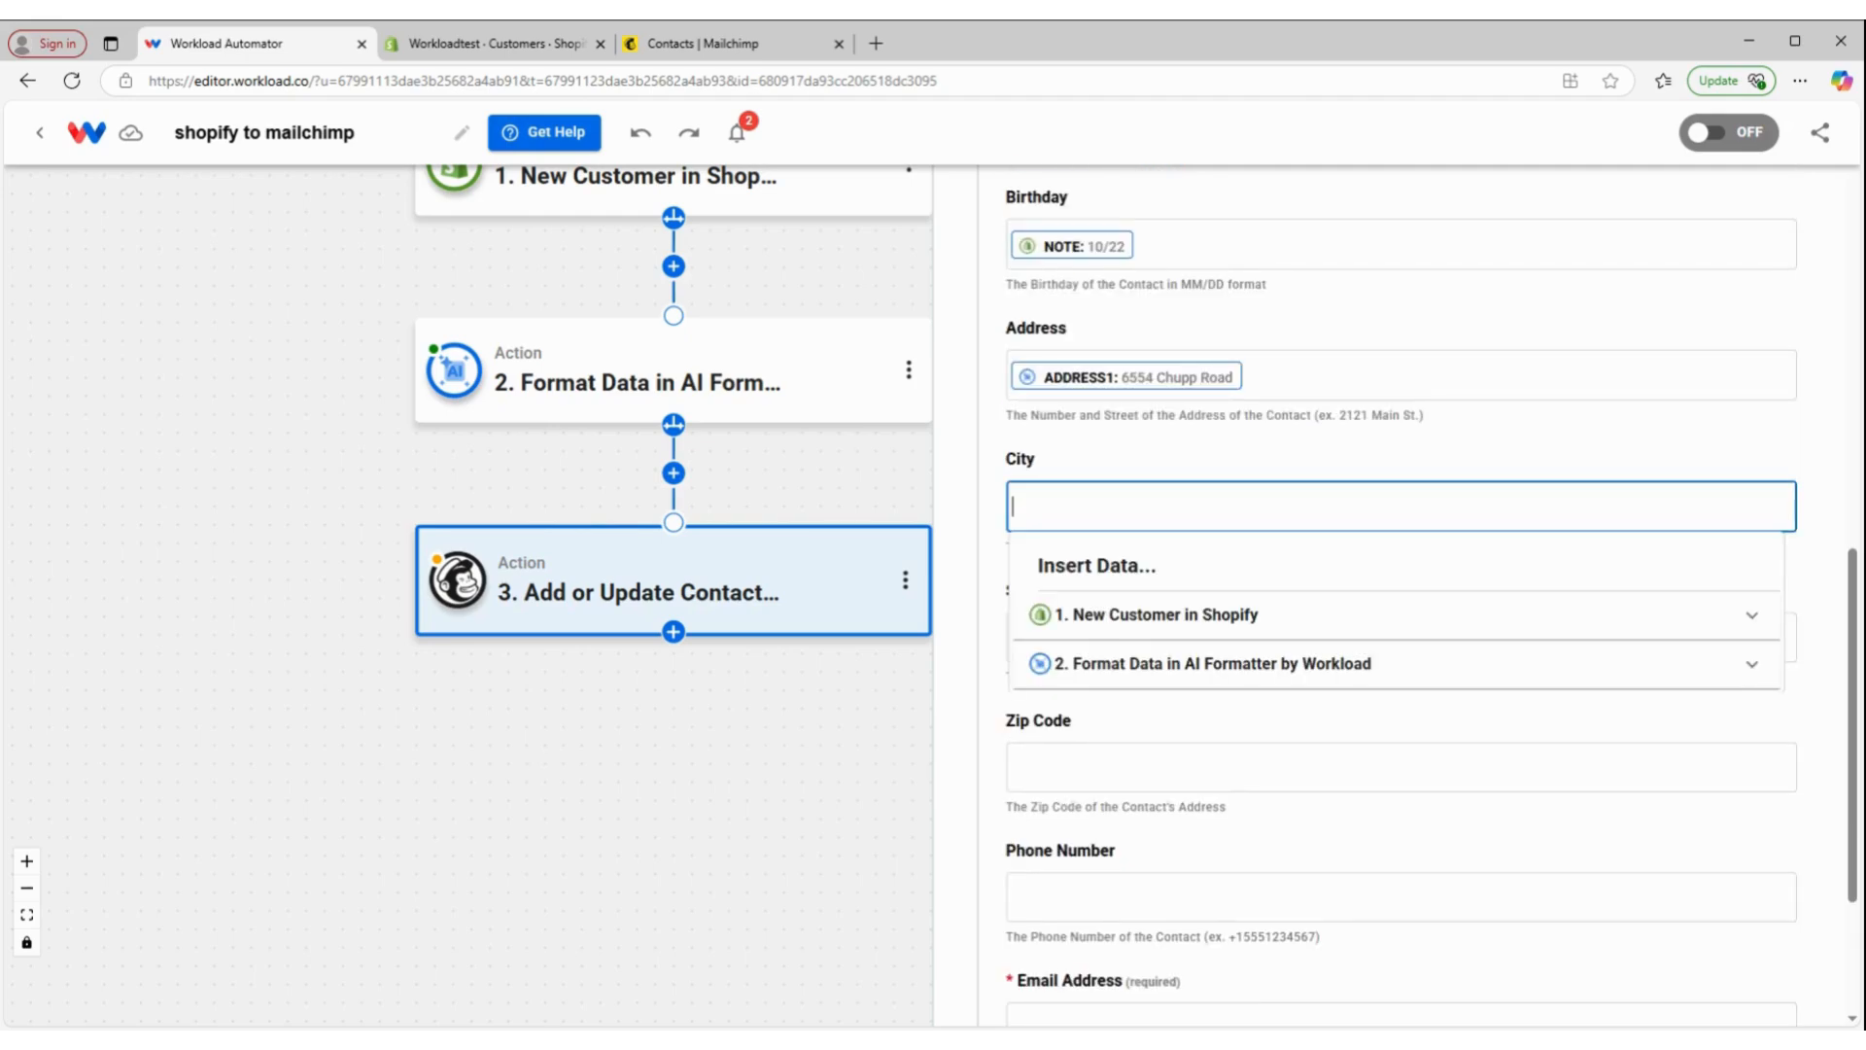
{"action": "left_click", "coordinate": [1111, 669]}
{"action": "scroll", "coordinate": [1115, 729], "scroll_direction": "down", "scroll_amount": 3}
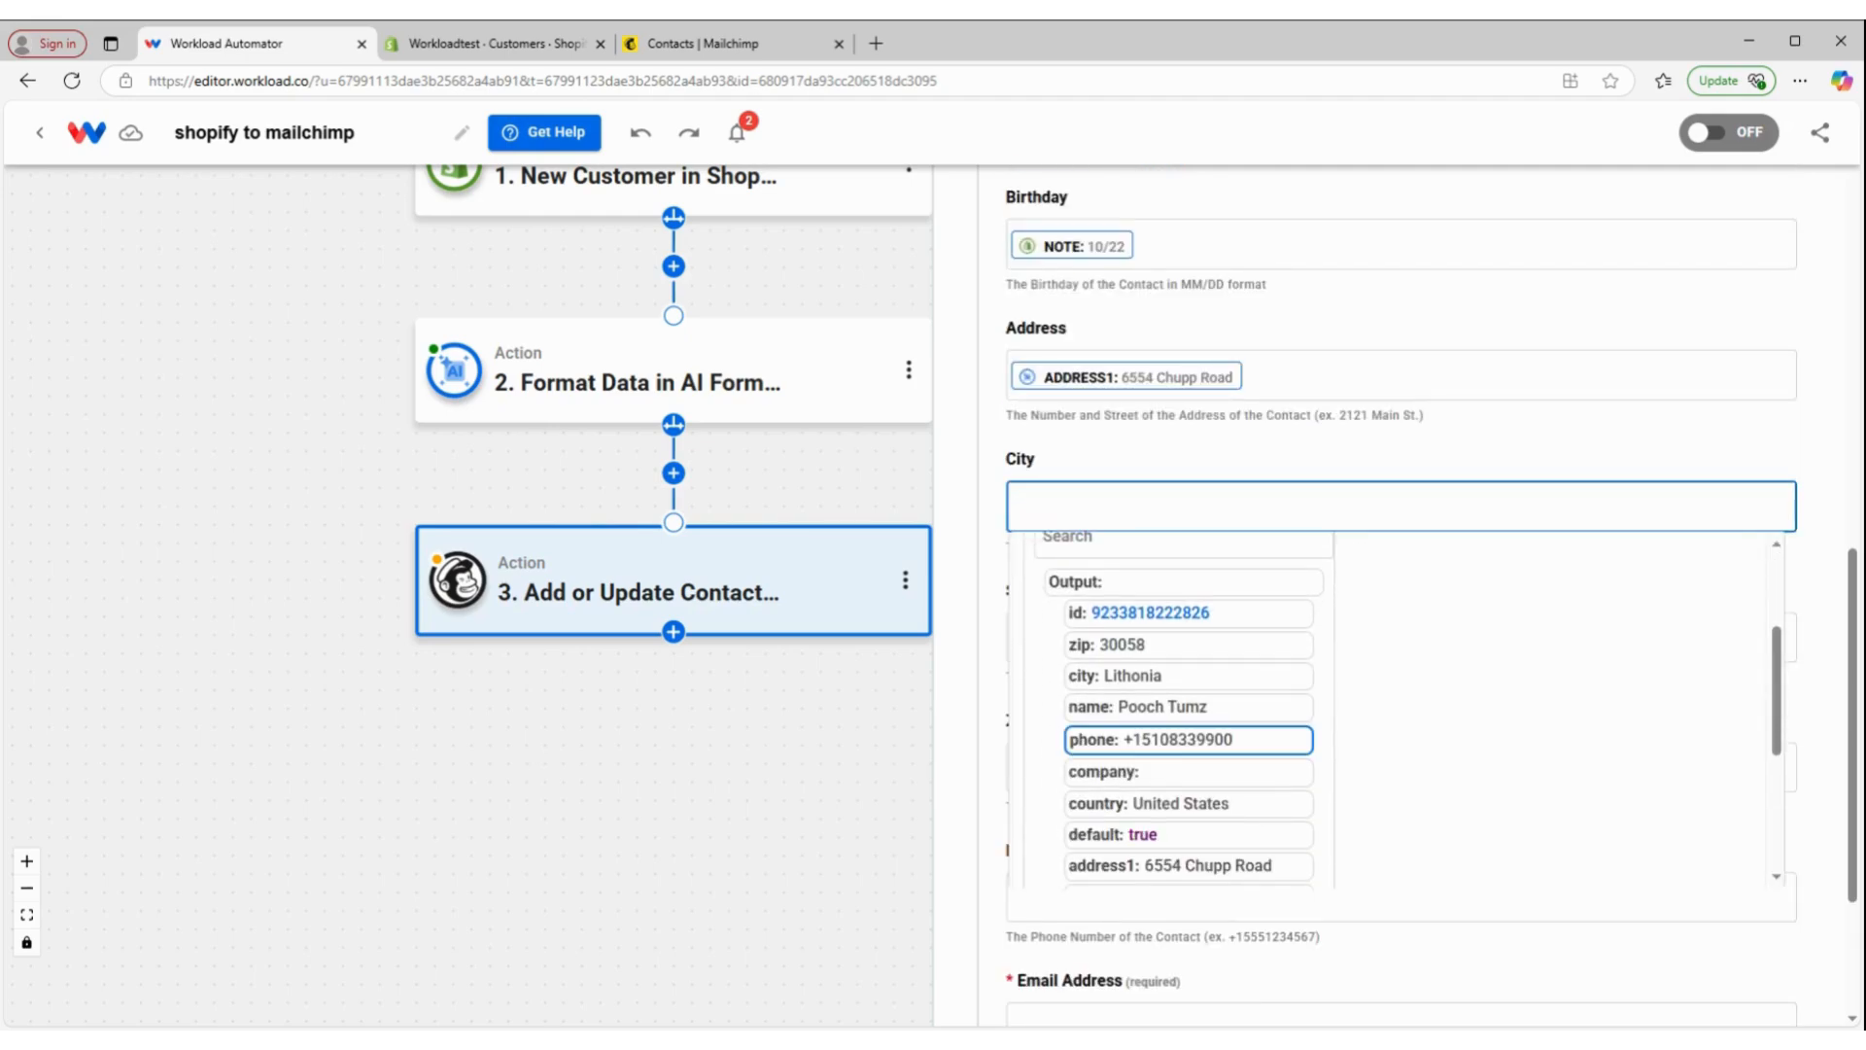
{"action": "left_click", "coordinate": [1137, 676]}
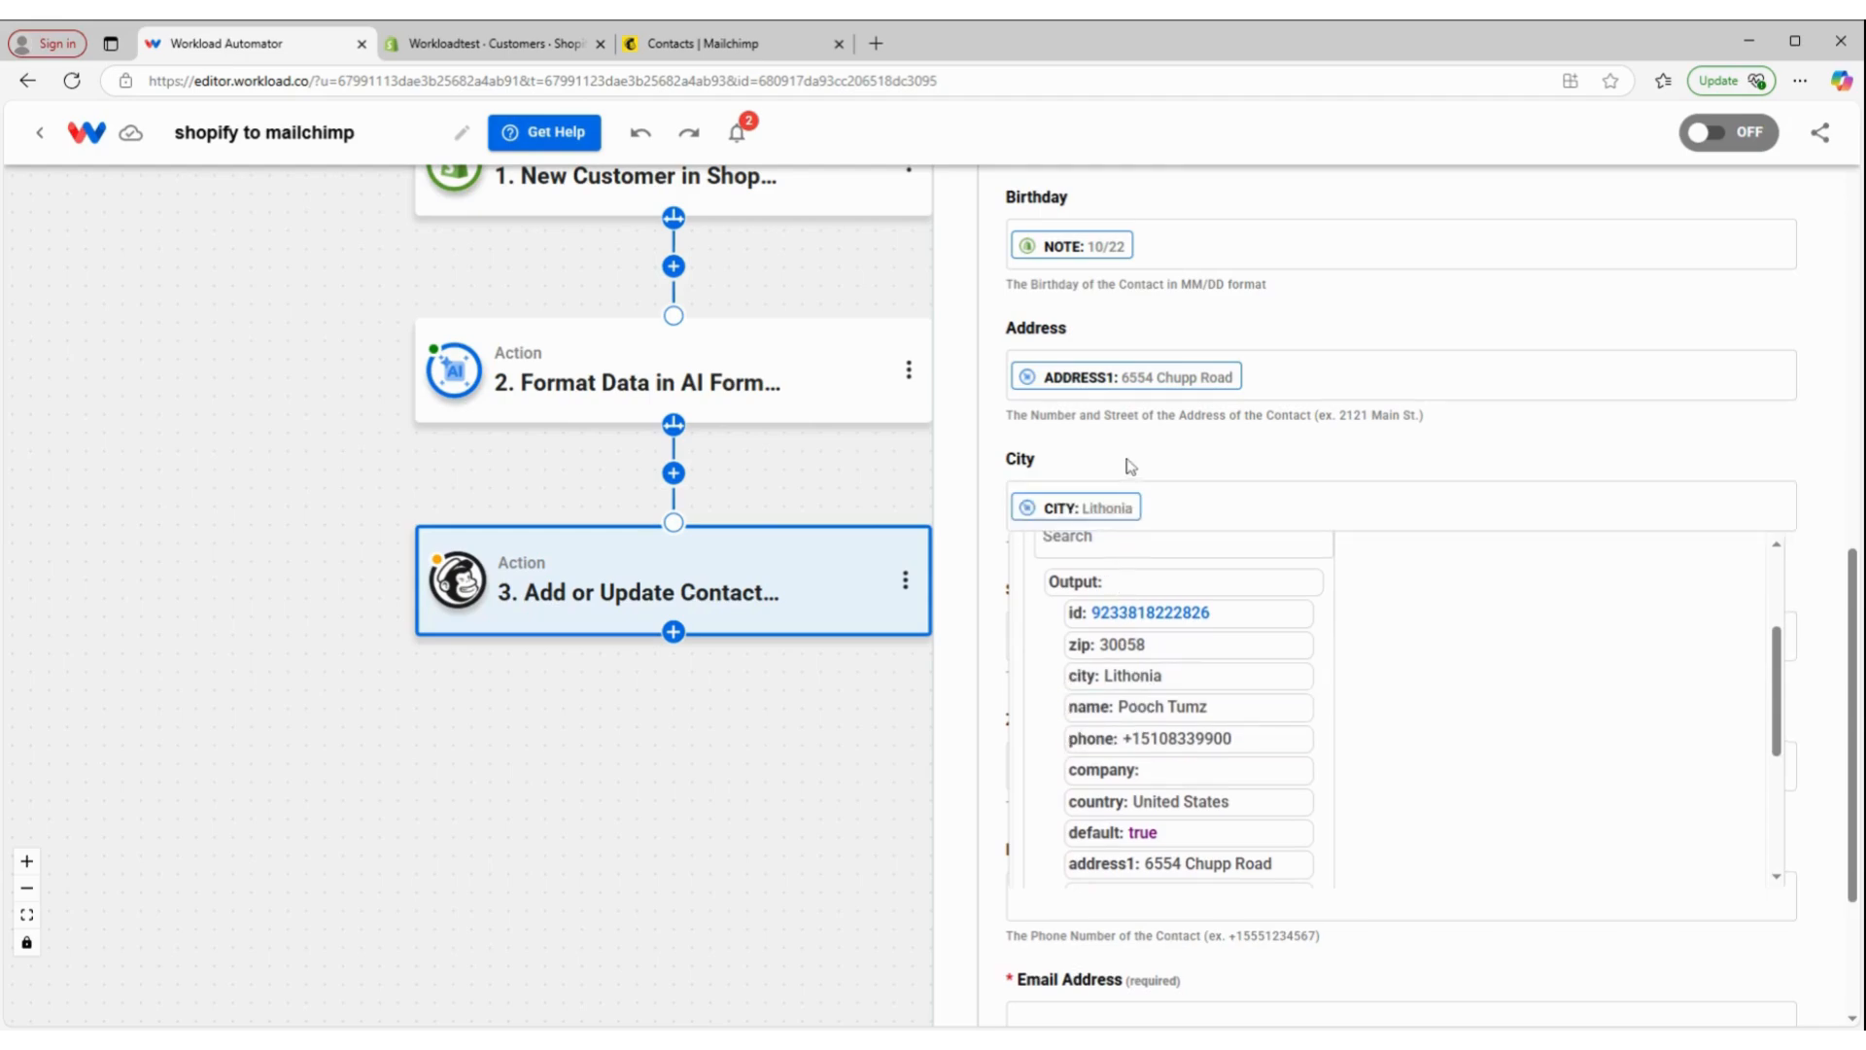
Map the contact's State to the province_code output of the AI Formatter step.
{"action": "left_click", "coordinate": [1118, 627]}
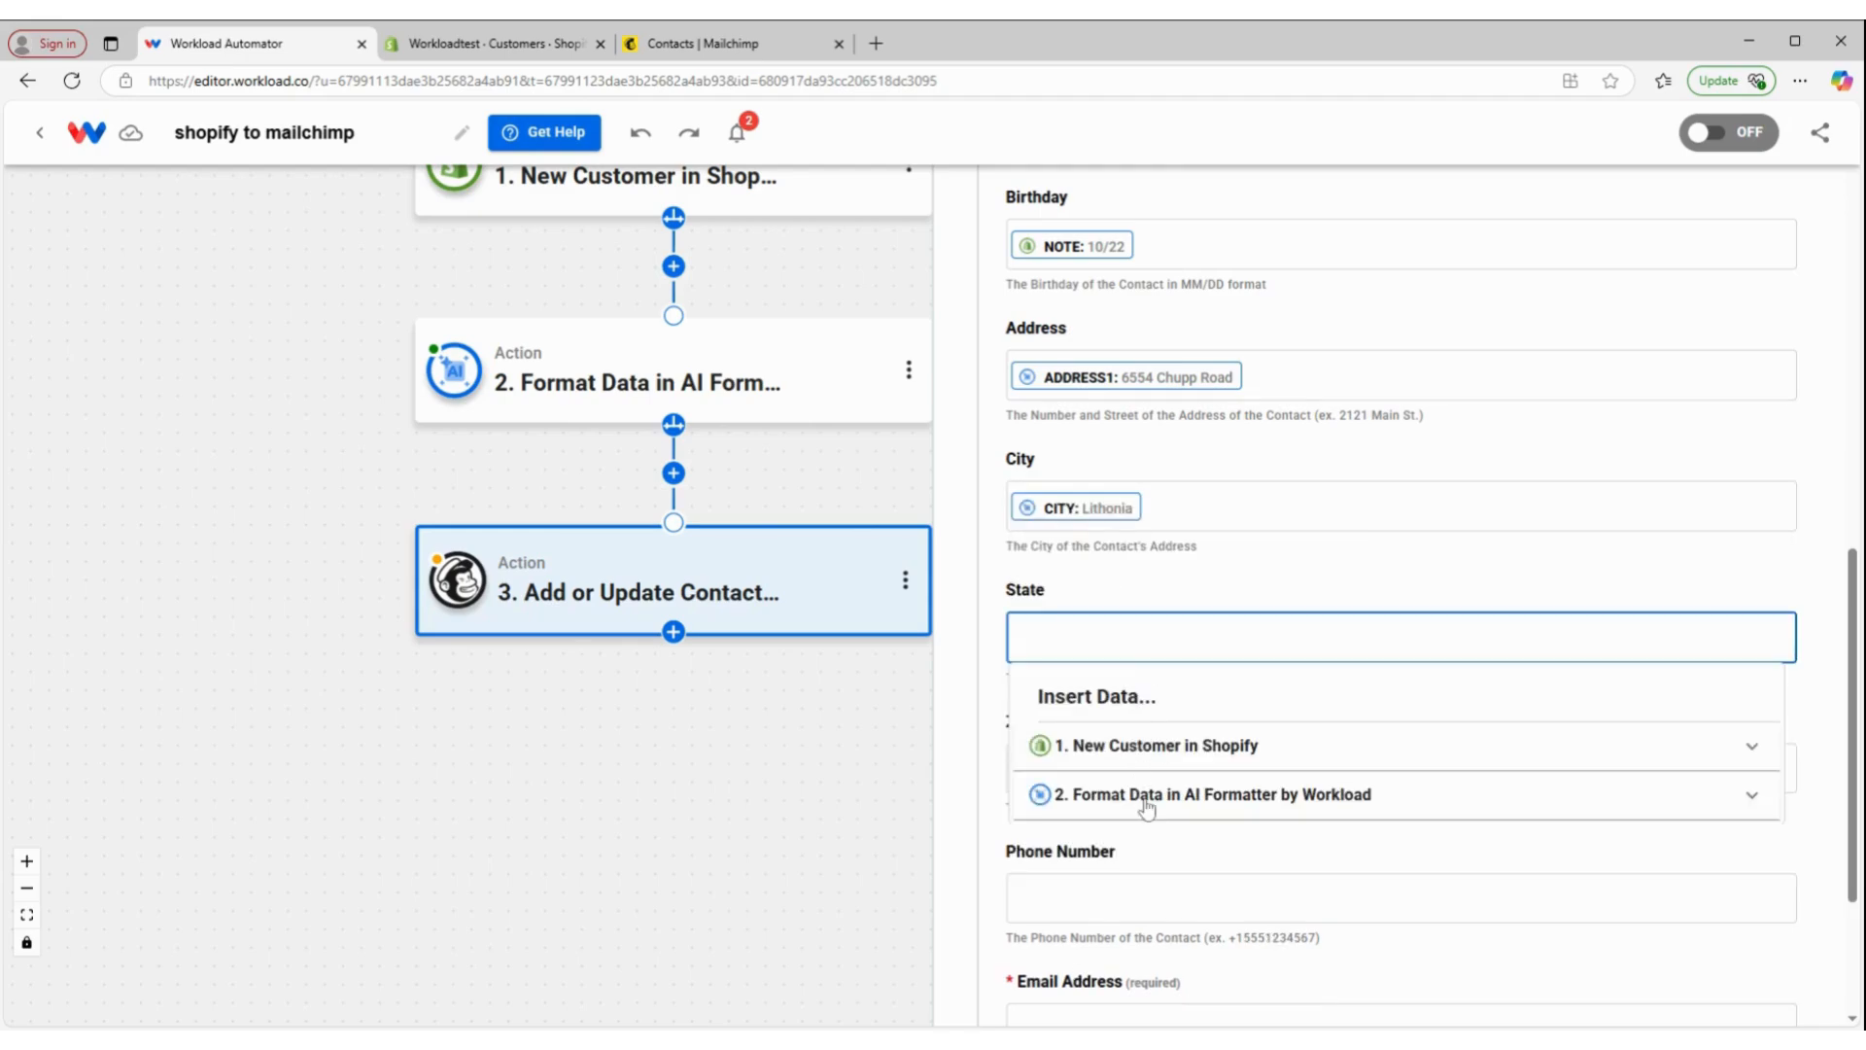
{"action": "left_click", "coordinate": [1147, 805]}
{"action": "scroll", "coordinate": [1147, 807], "scroll_direction": "down", "scroll_amount": 5}
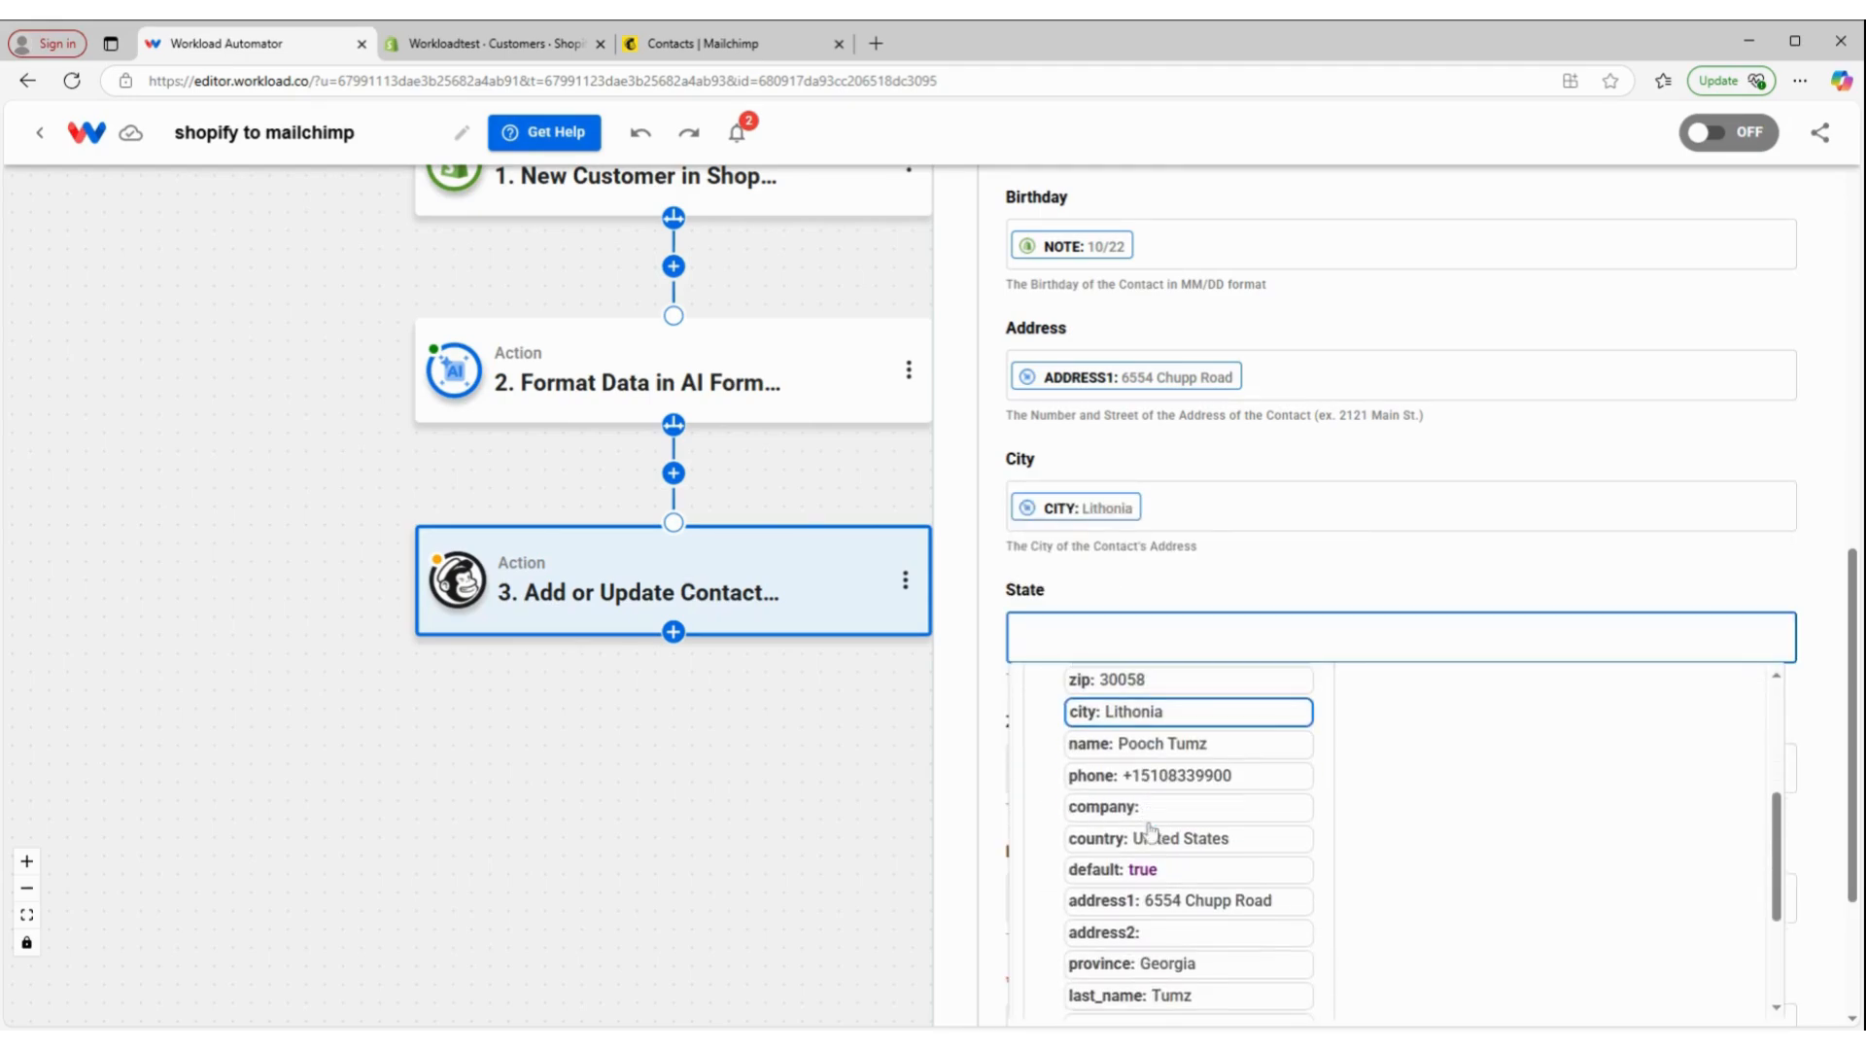
{"action": "scroll", "coordinate": [1194, 982], "scroll_direction": "down", "scroll_amount": 3}
{"action": "left_click", "coordinate": [1196, 952]}
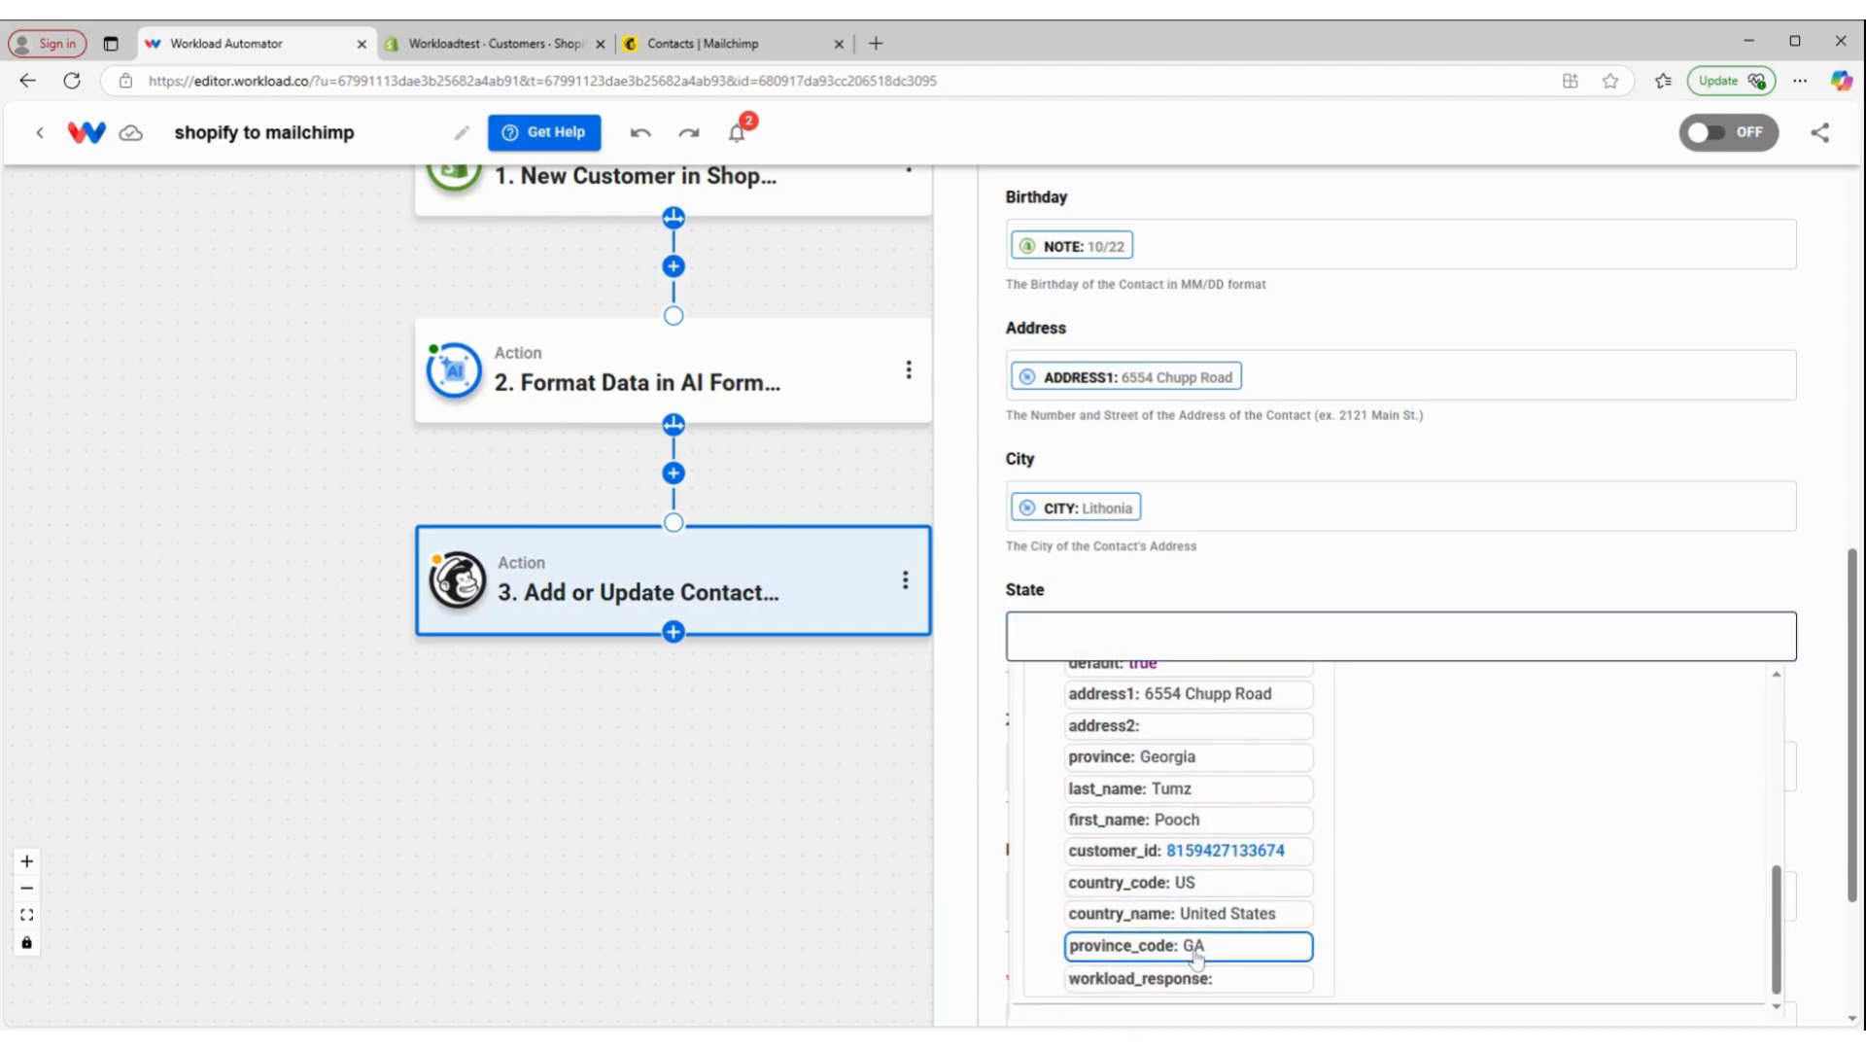
{"action": "left_click", "coordinate": [1089, 575]}
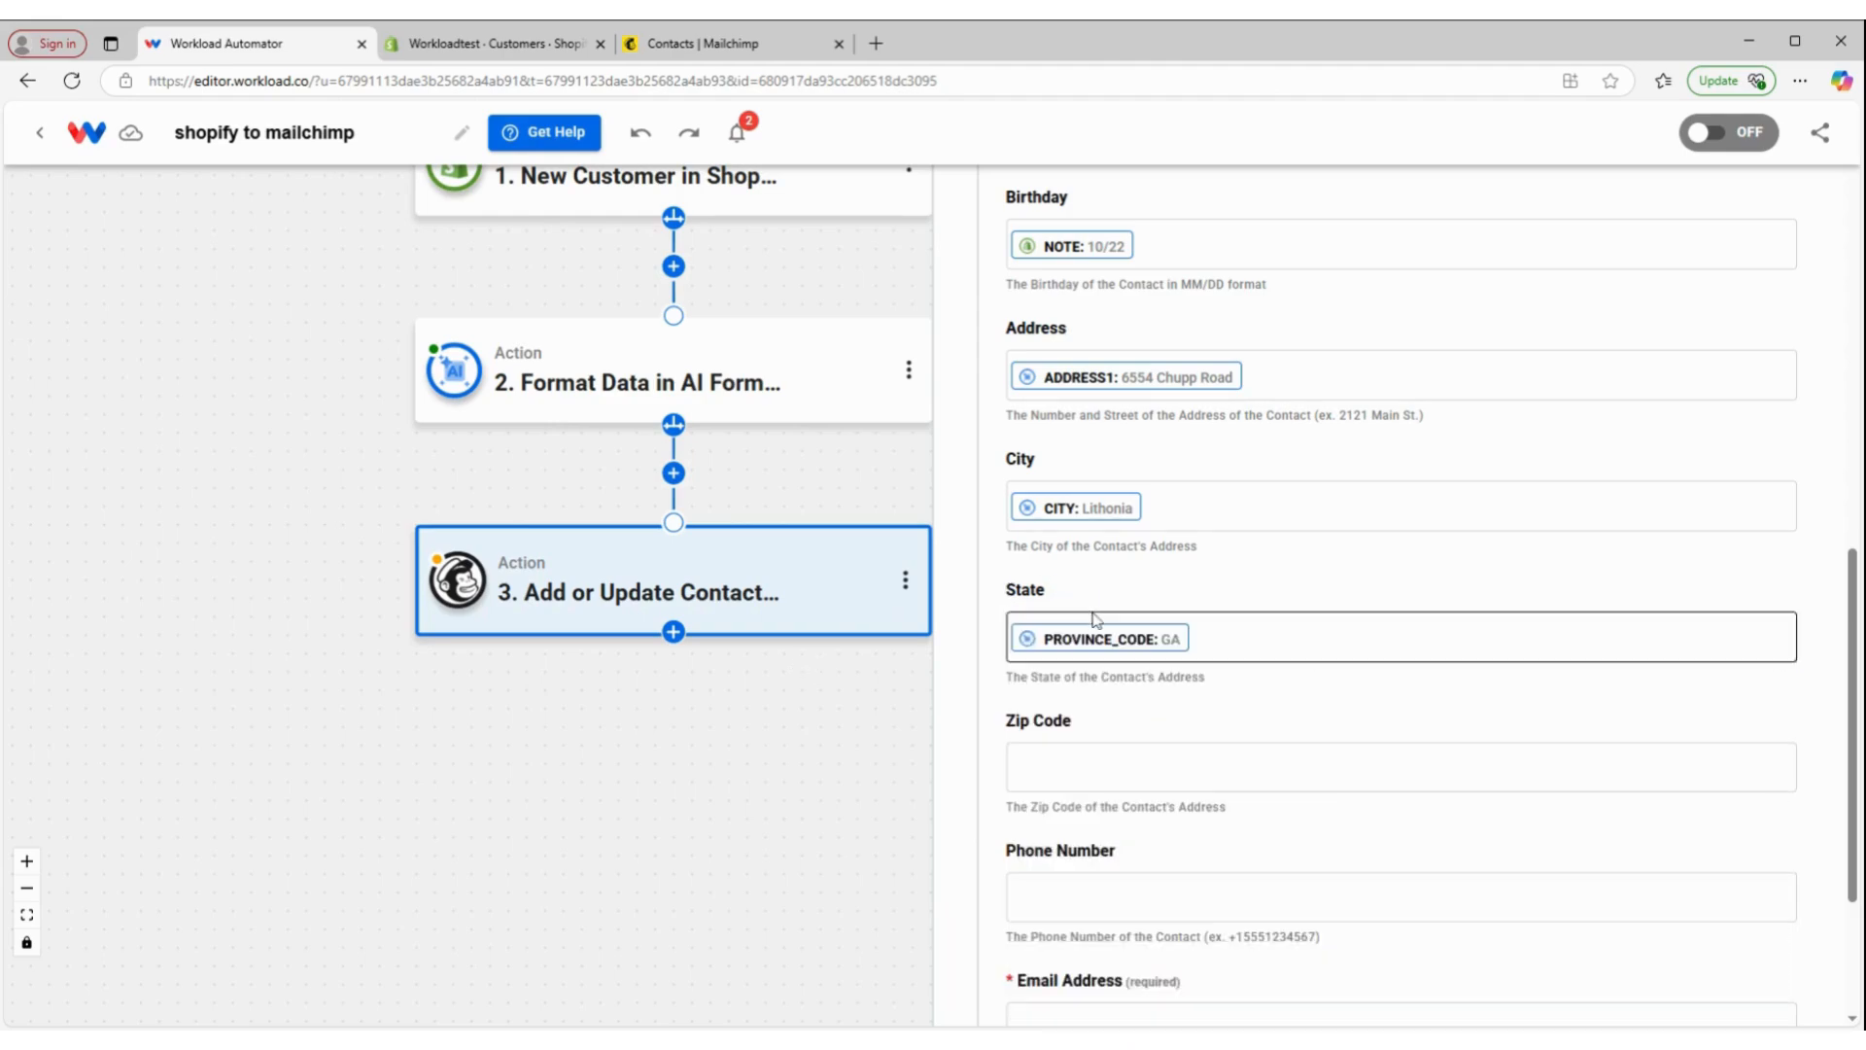
Map the contact's Zip Code to the zip output of the AI Formatter step.
{"action": "scroll", "coordinate": [1089, 619], "scroll_direction": "down", "scroll_amount": 2}
{"action": "left_click", "coordinate": [1118, 564]}
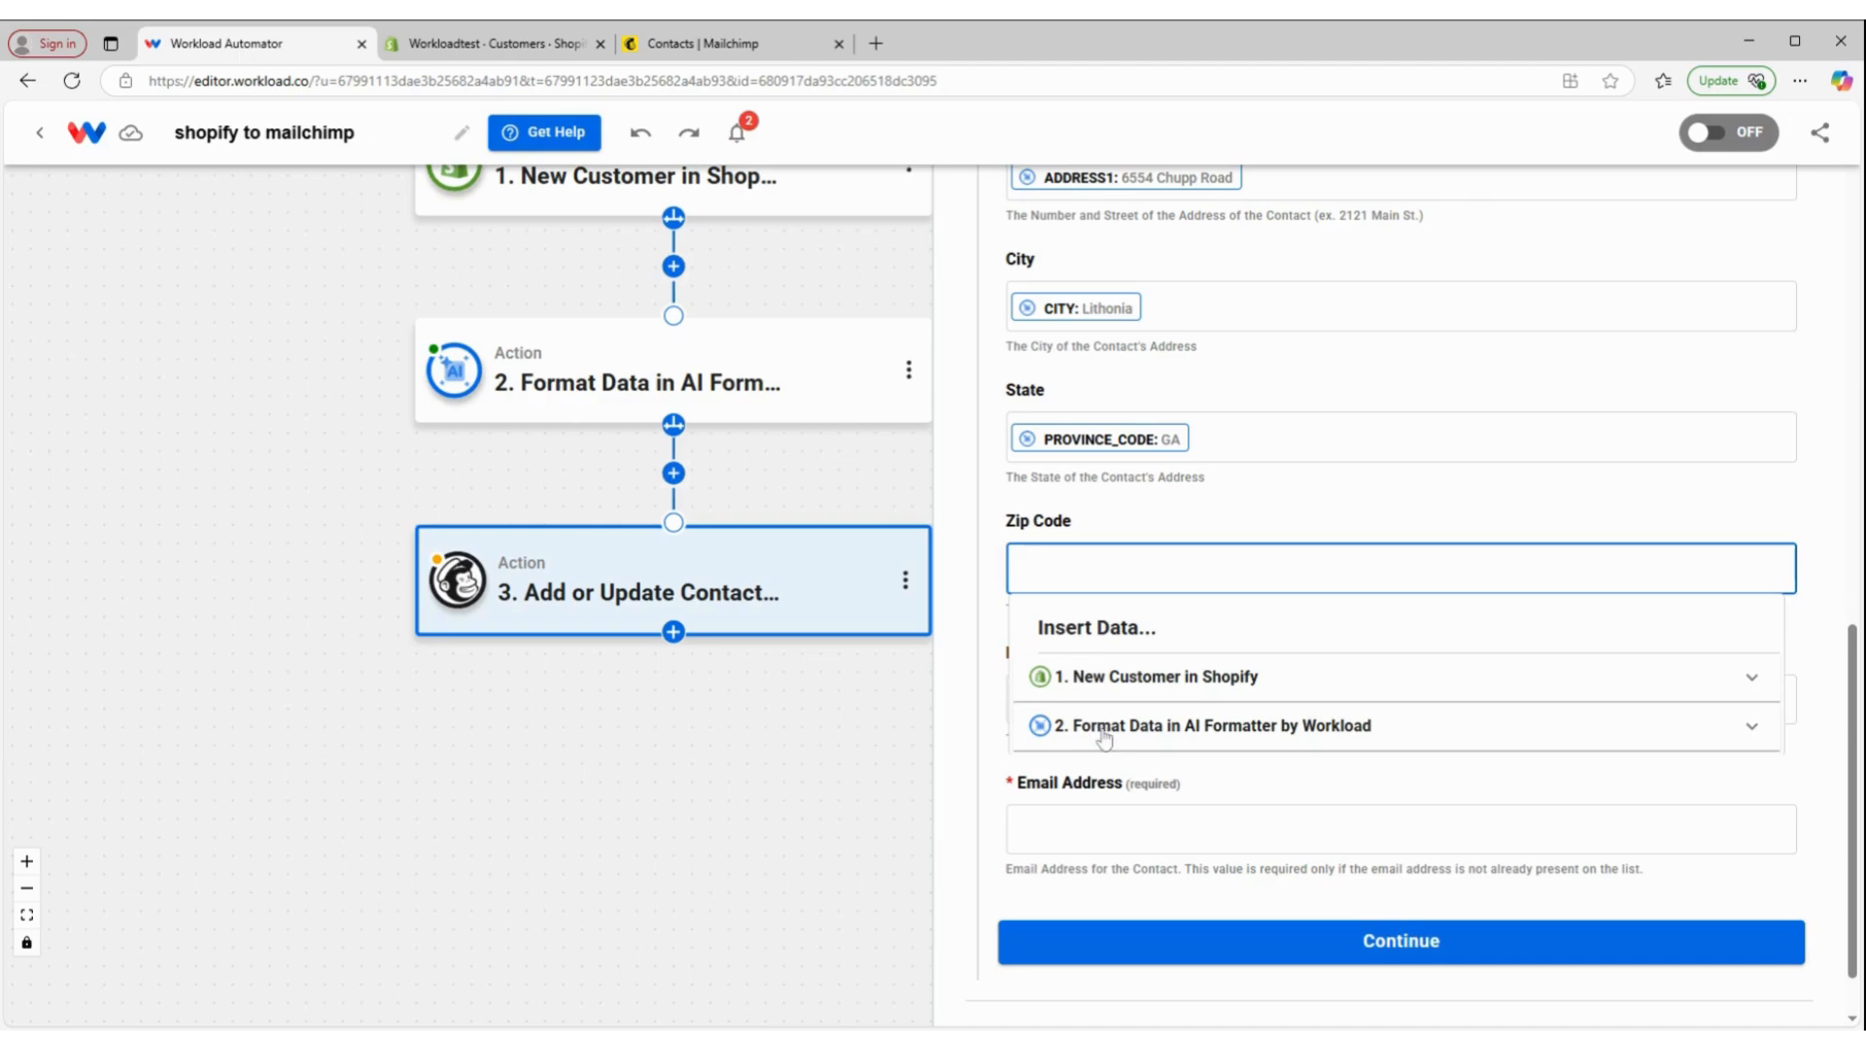
{"action": "left_click", "coordinate": [1105, 738]}
{"action": "left_click", "coordinate": [1138, 913]}
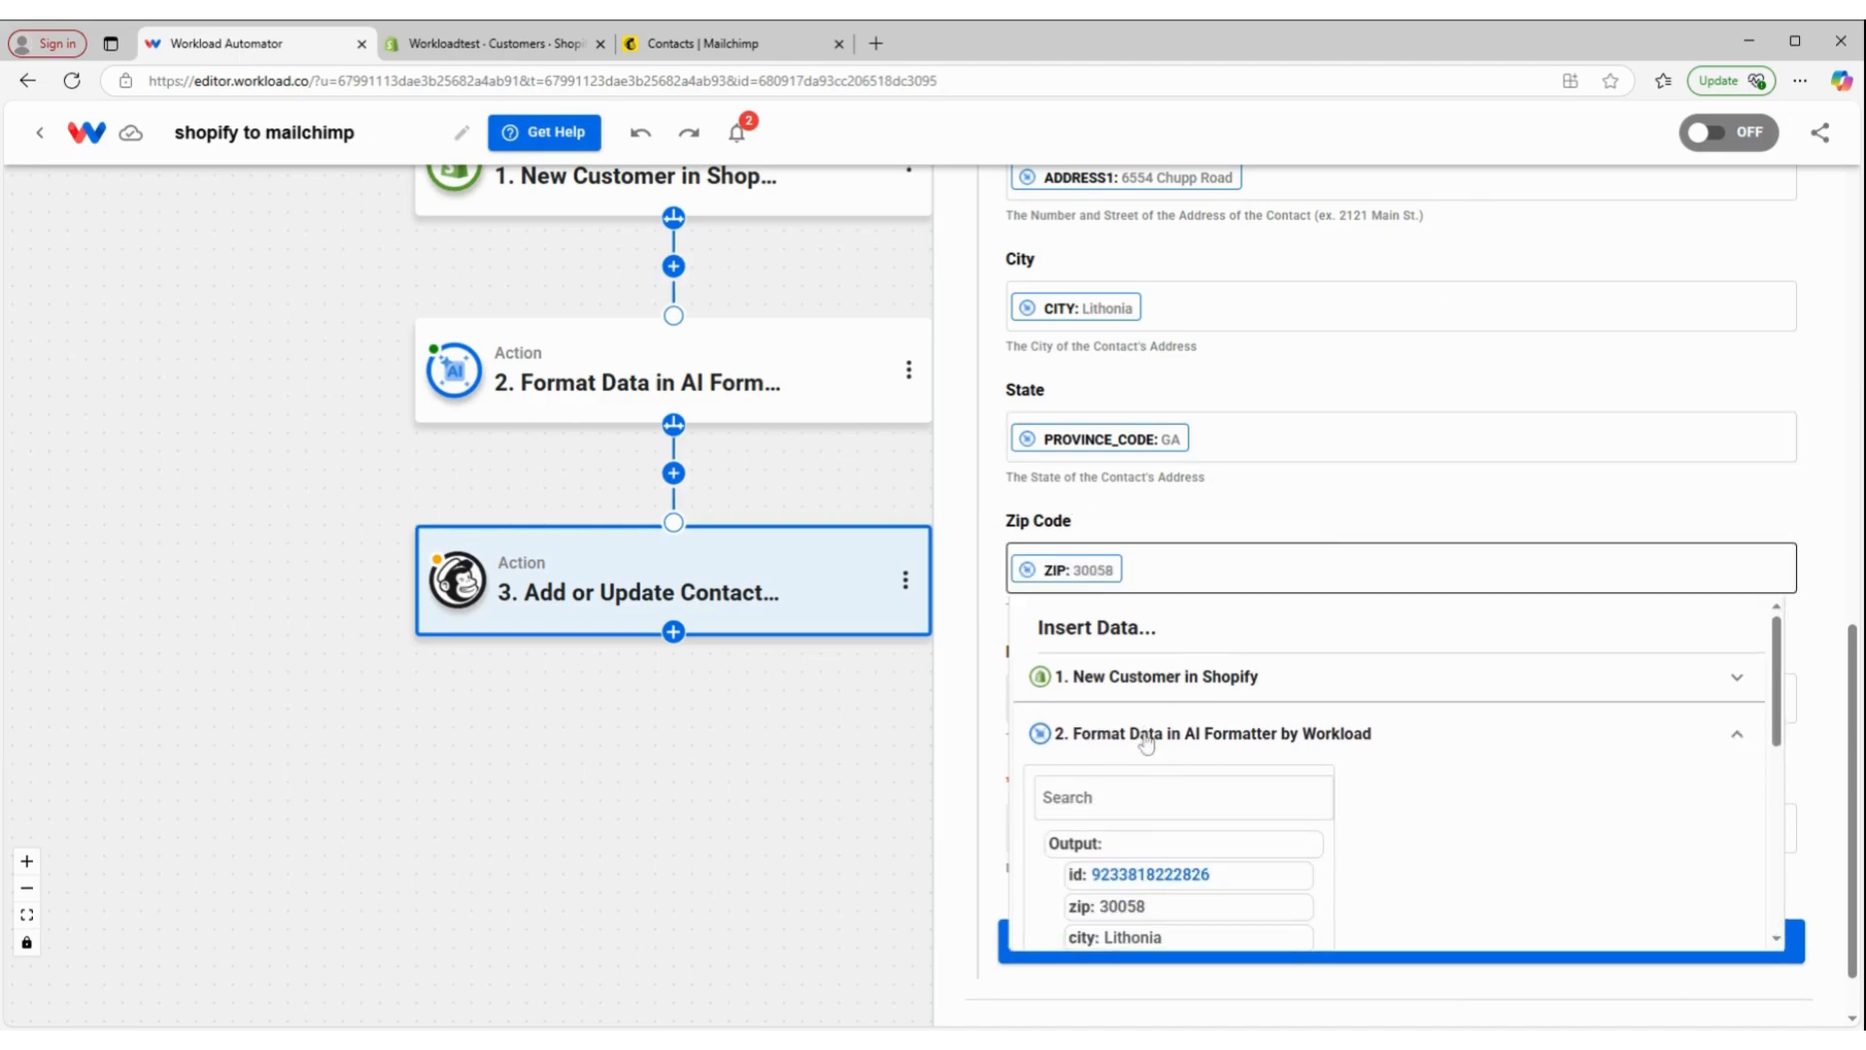
{"action": "left_click", "coordinate": [1332, 491]}
Map the contact's Phone Number to the phone output of the New Customer in Shopify step.
{"action": "left_click", "coordinate": [1088, 699]}
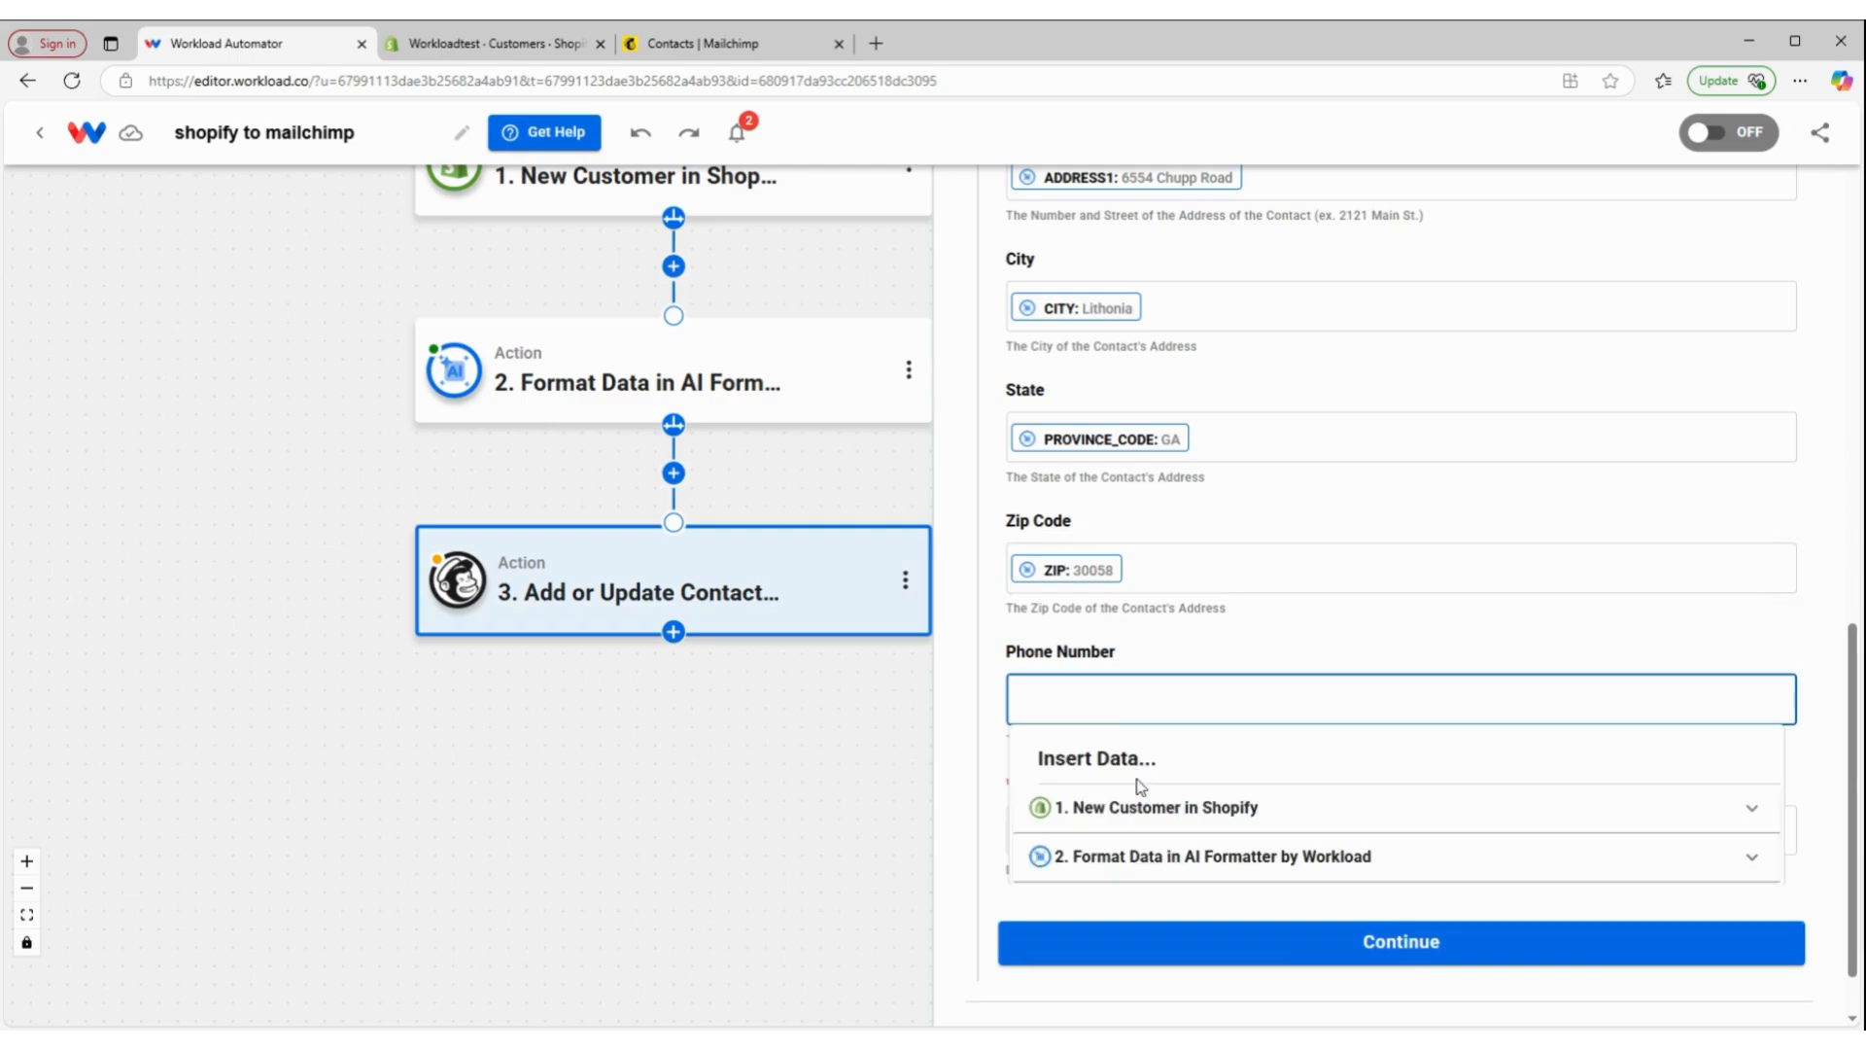
{"action": "left_click", "coordinate": [1142, 824]}
{"action": "scroll", "coordinate": [1127, 822], "scroll_direction": "down", "scroll_amount": 1}
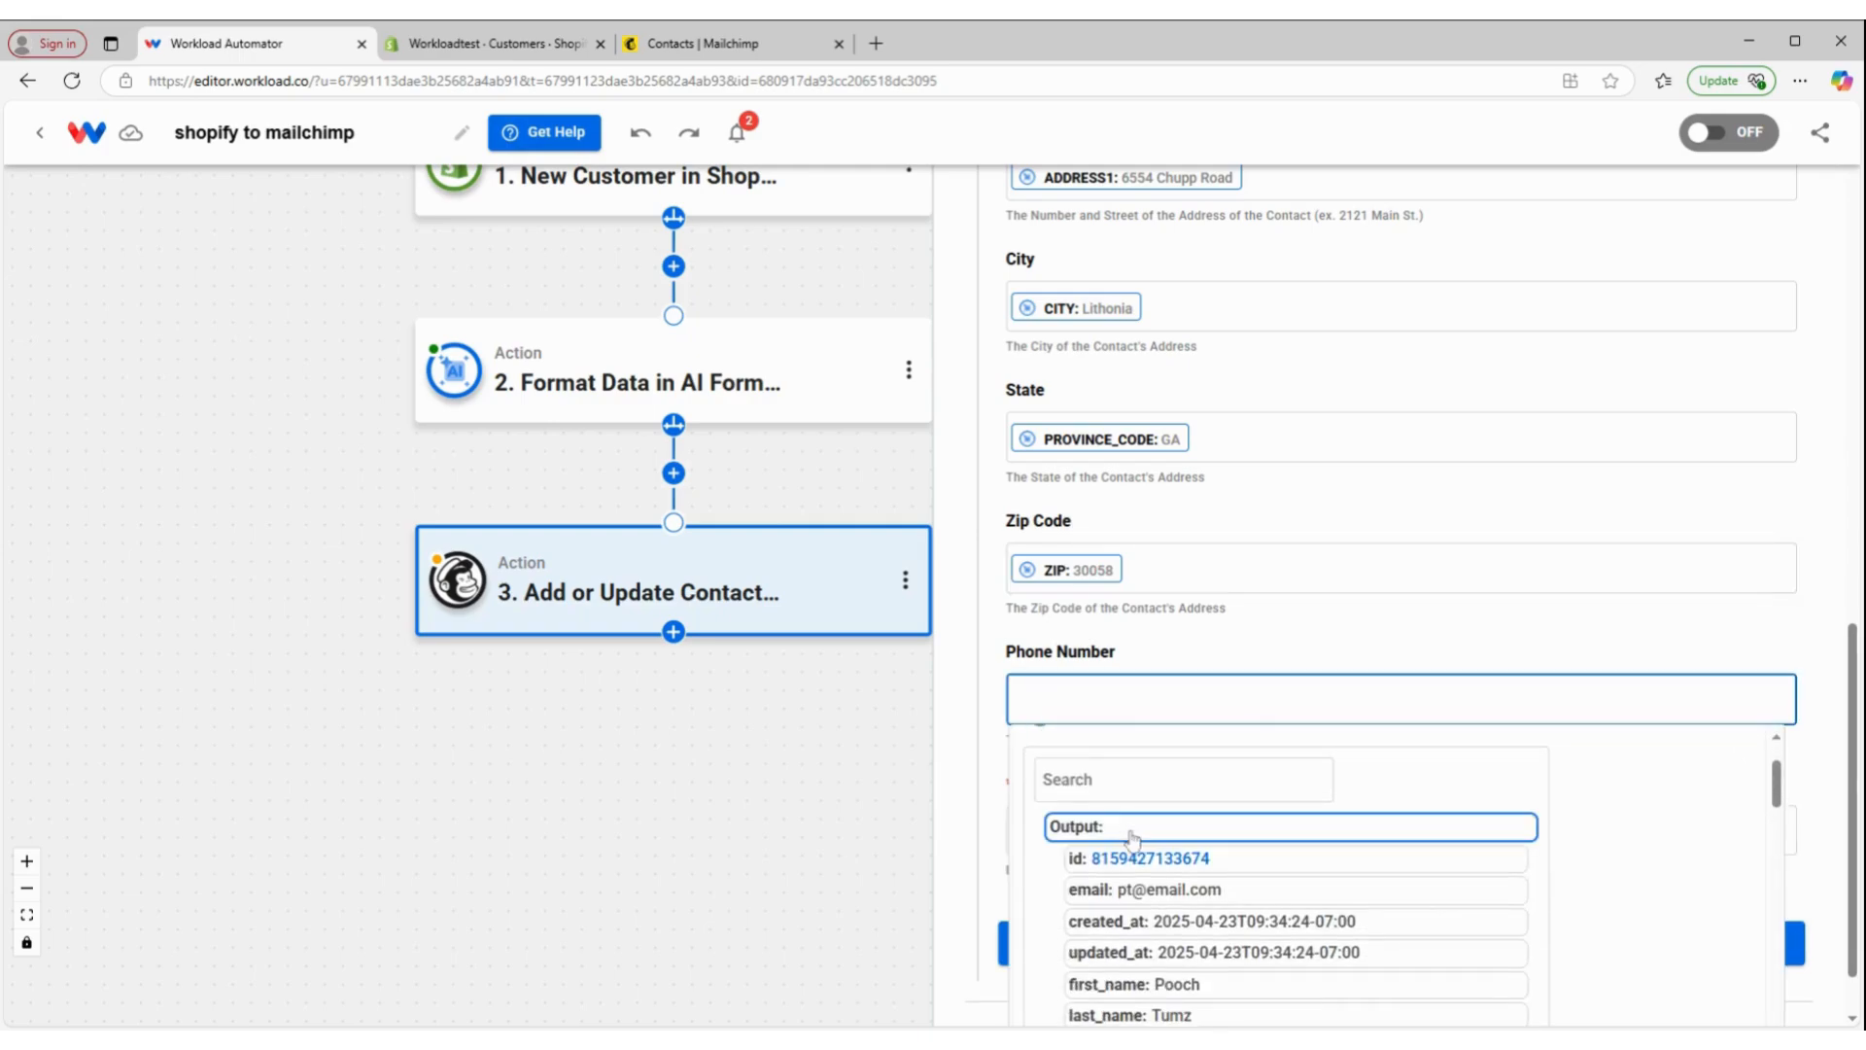
{"action": "scroll", "coordinate": [1133, 841], "scroll_direction": "down", "scroll_amount": 5}
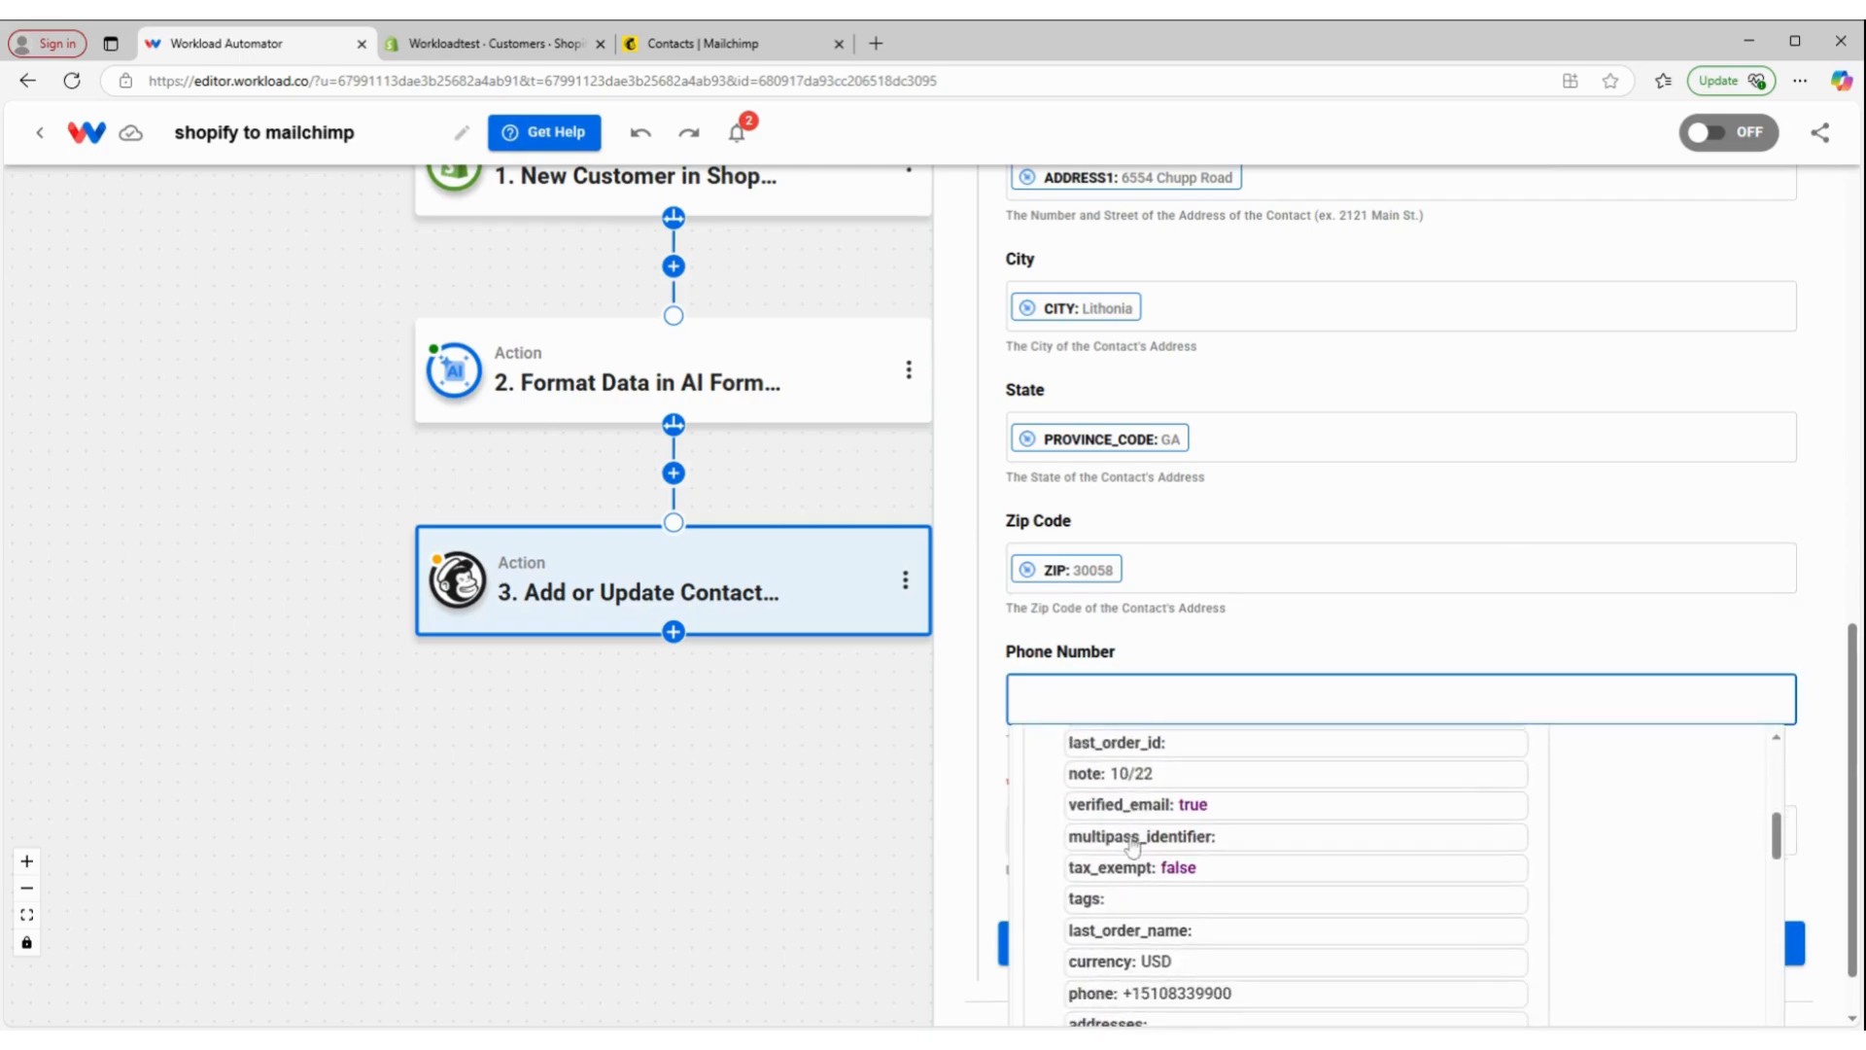
{"action": "left_click", "coordinate": [1128, 896]}
{"action": "left_click", "coordinate": [1119, 892]}
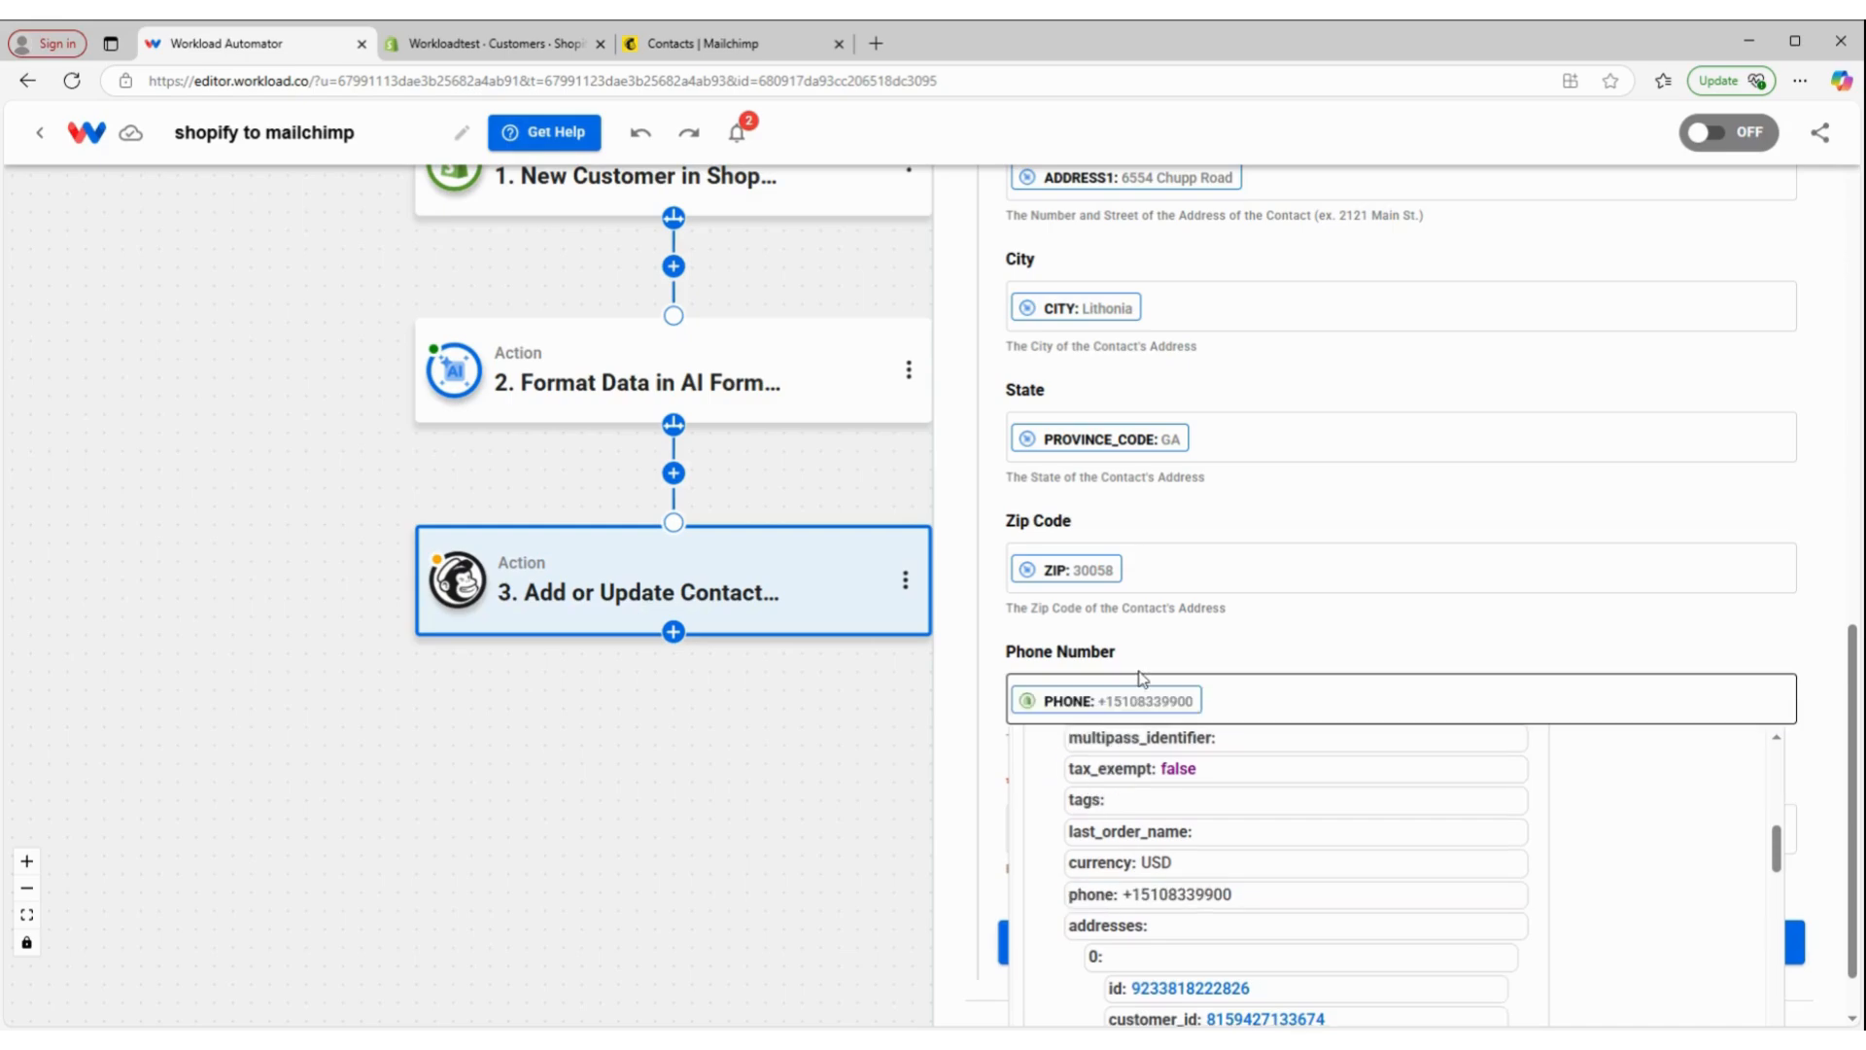
Map the contact's required Email Address to the email output of the New Customer in Shopify step.
{"action": "left_click", "coordinate": [1062, 836]}
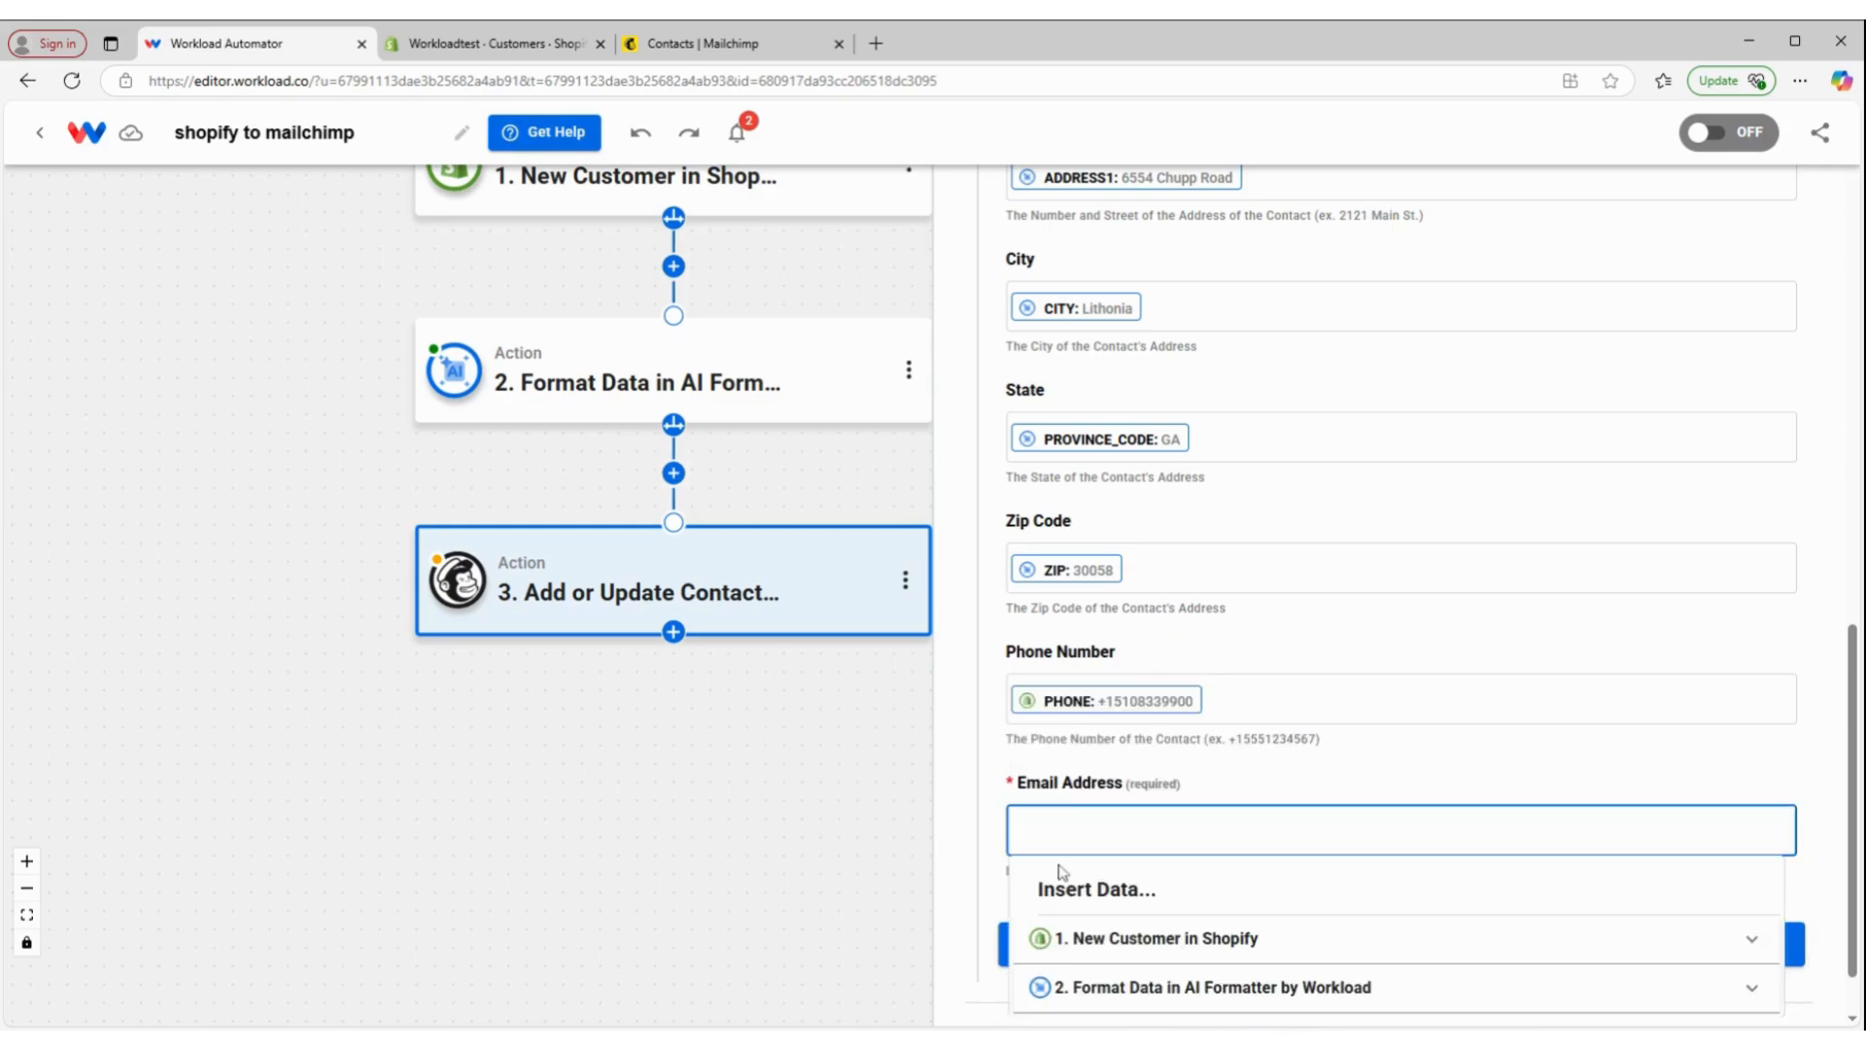
{"action": "left_click", "coordinate": [1103, 947]}
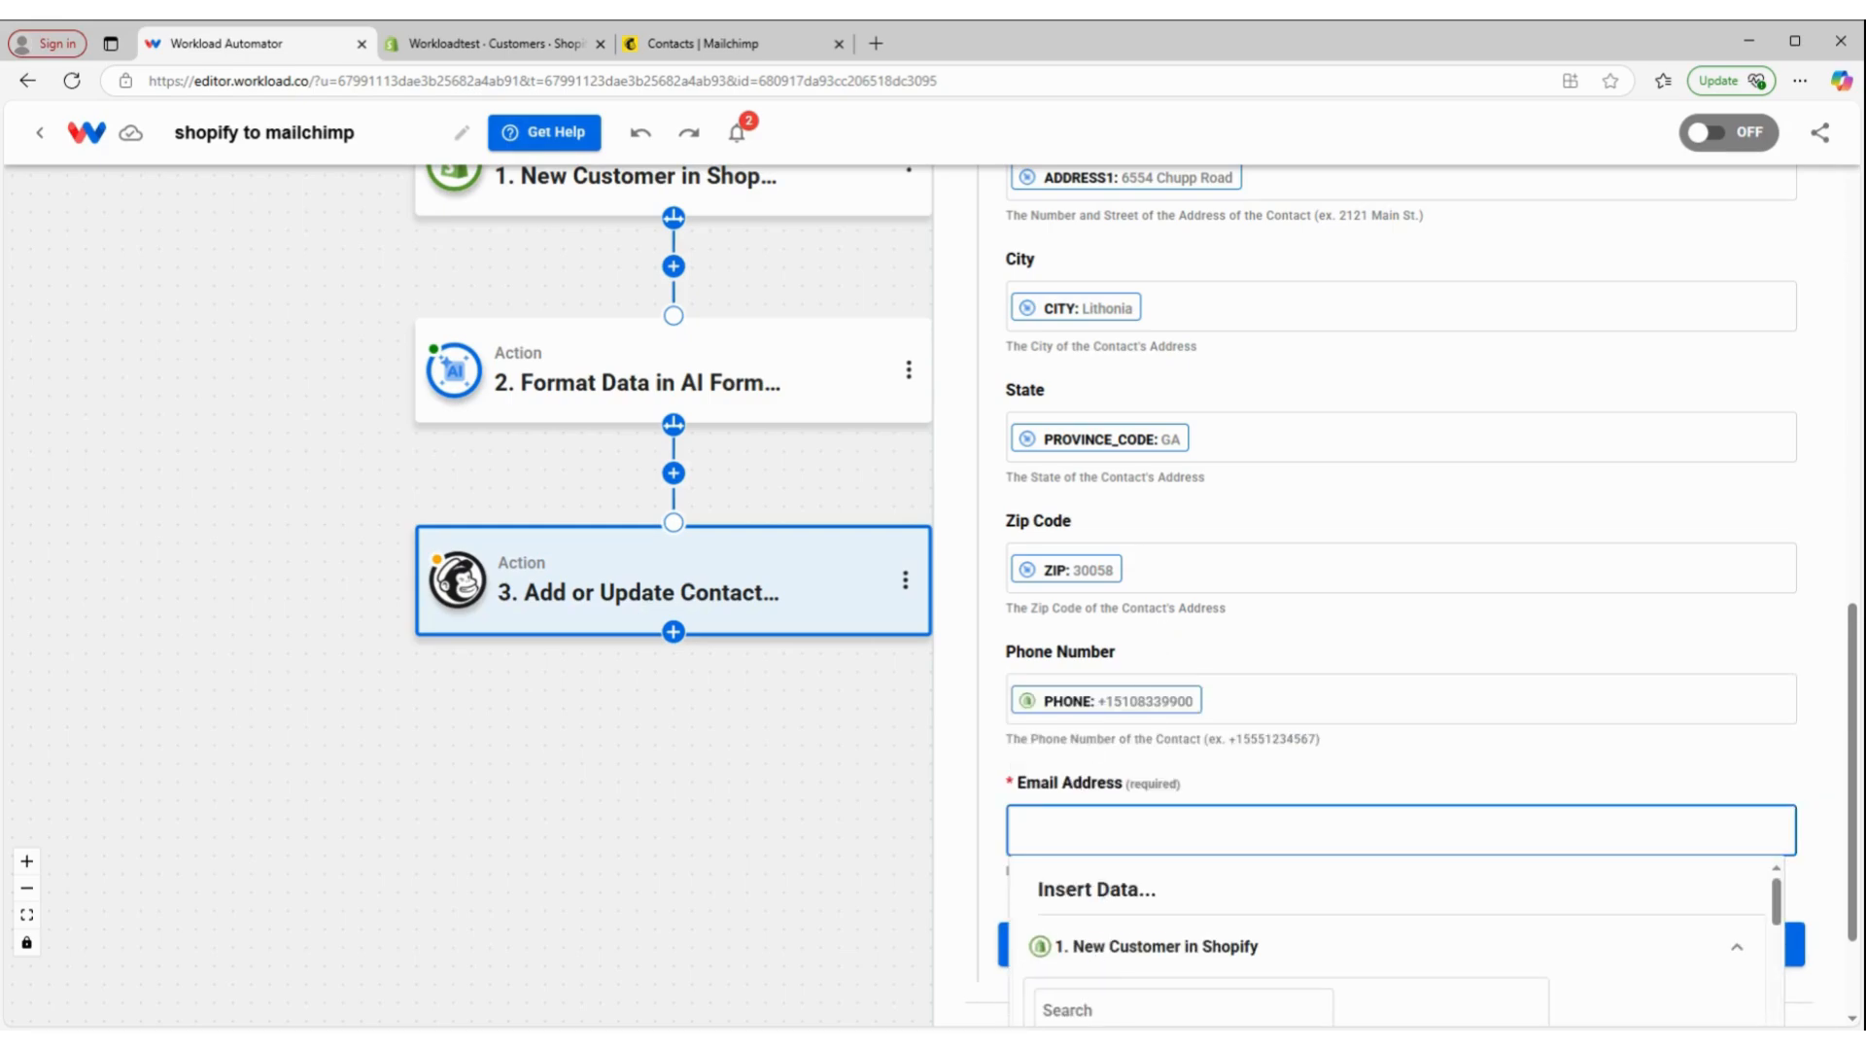
{"action": "scroll", "coordinate": [1146, 957], "scroll_direction": "down", "scroll_amount": 3}
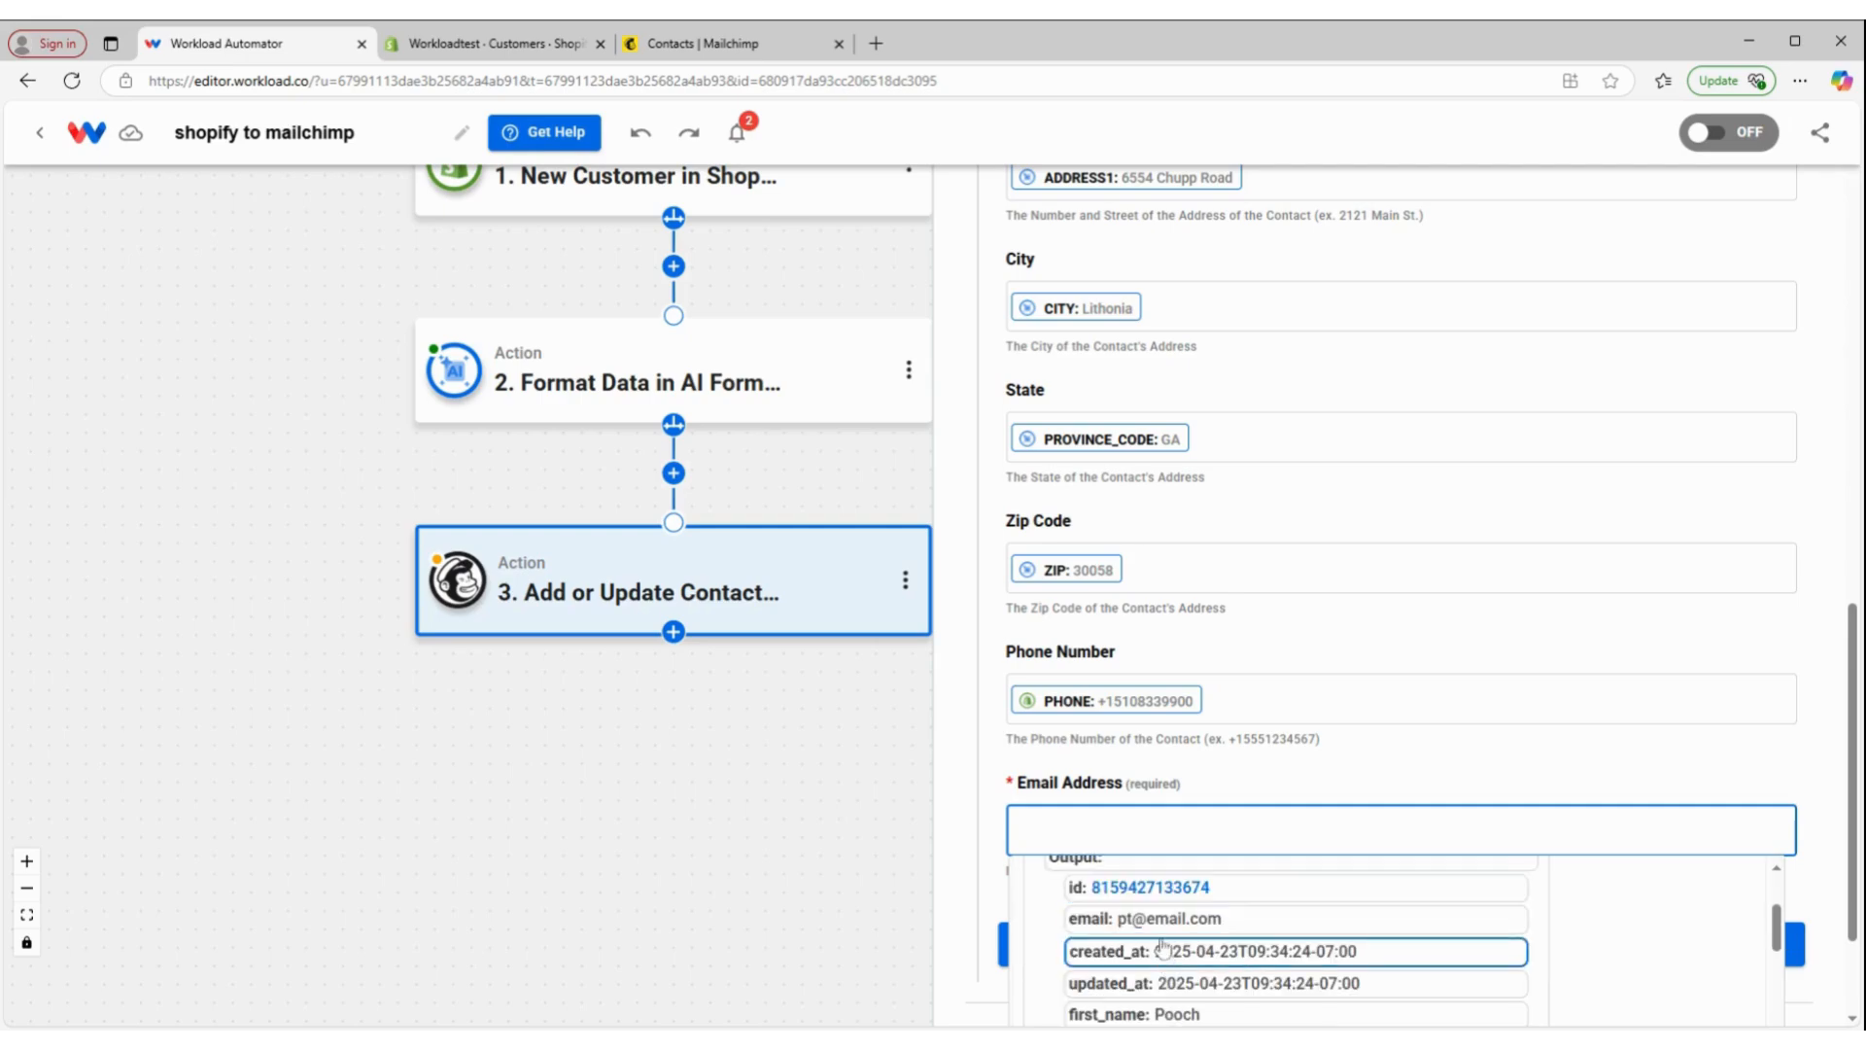
{"action": "left_click", "coordinate": [1159, 924]}
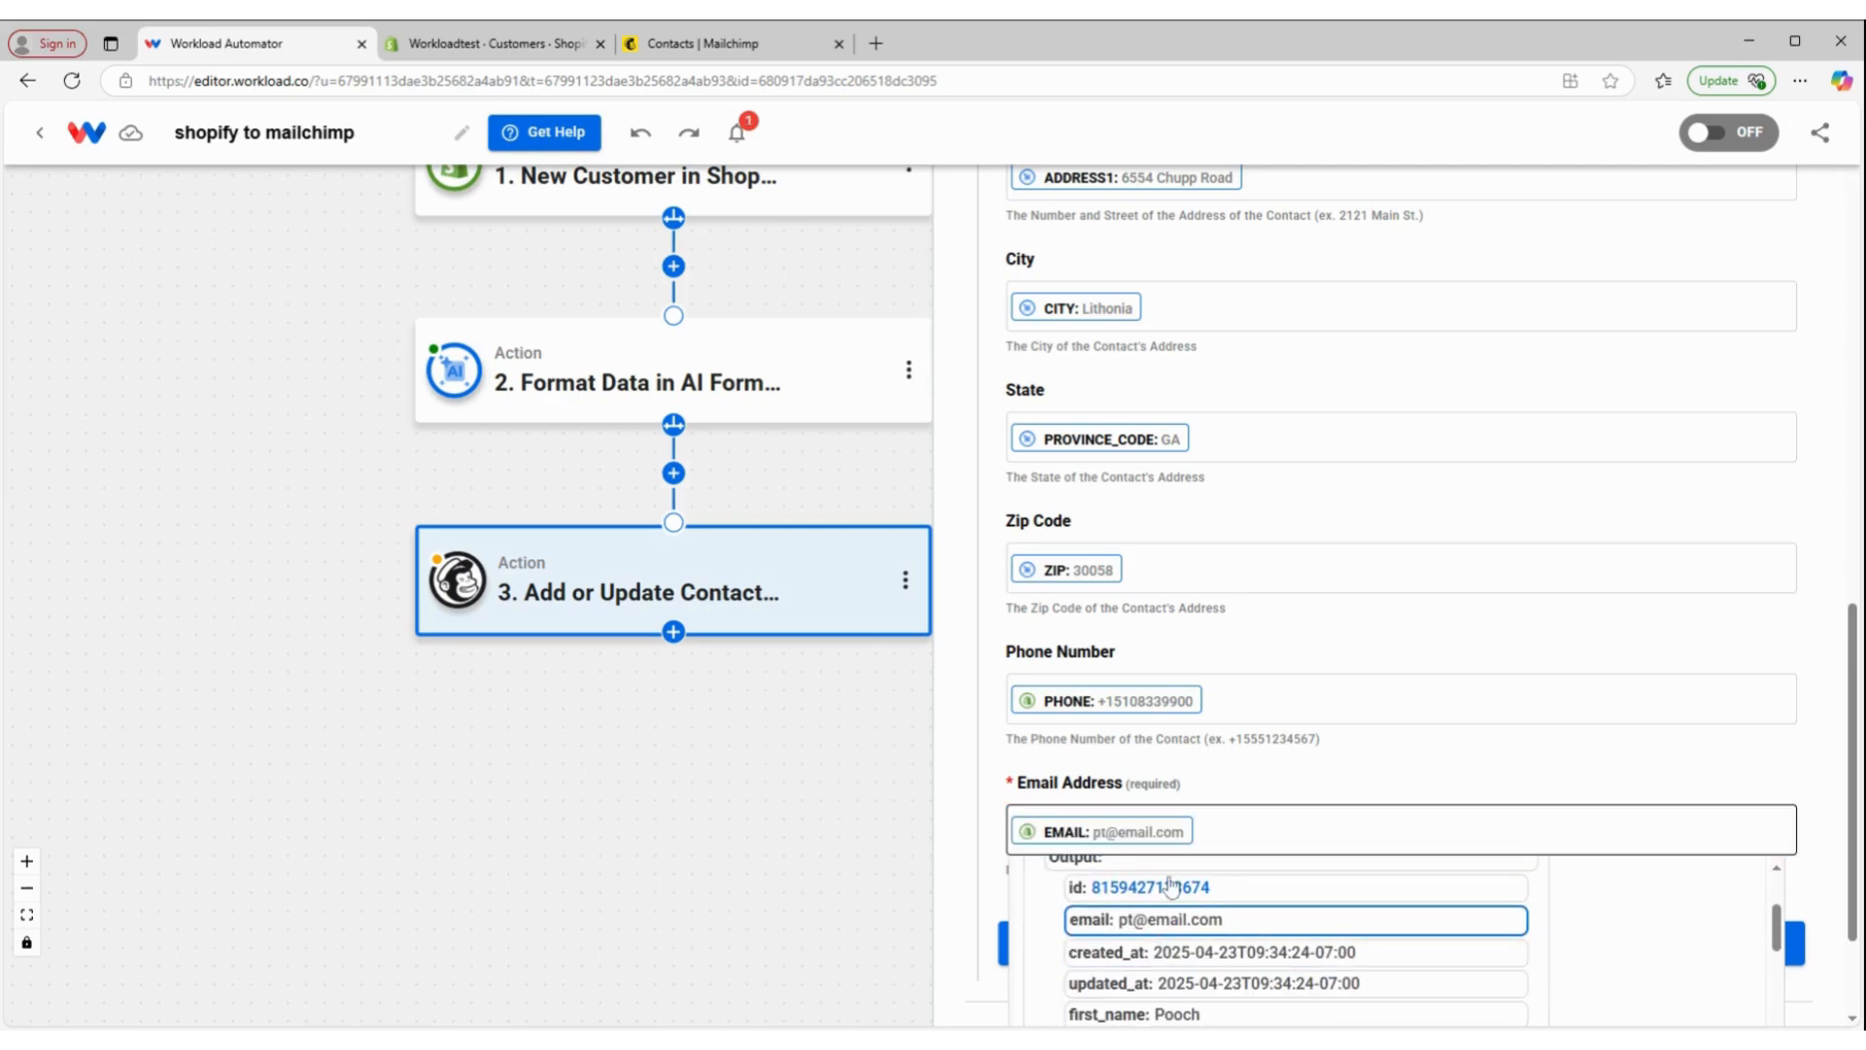
{"action": "left_click", "coordinate": [1236, 766]}
Save the Mailchimp action's field mapping, test the Add or Update Contact action, and complete its setup.
{"action": "left_click", "coordinate": [1214, 959]}
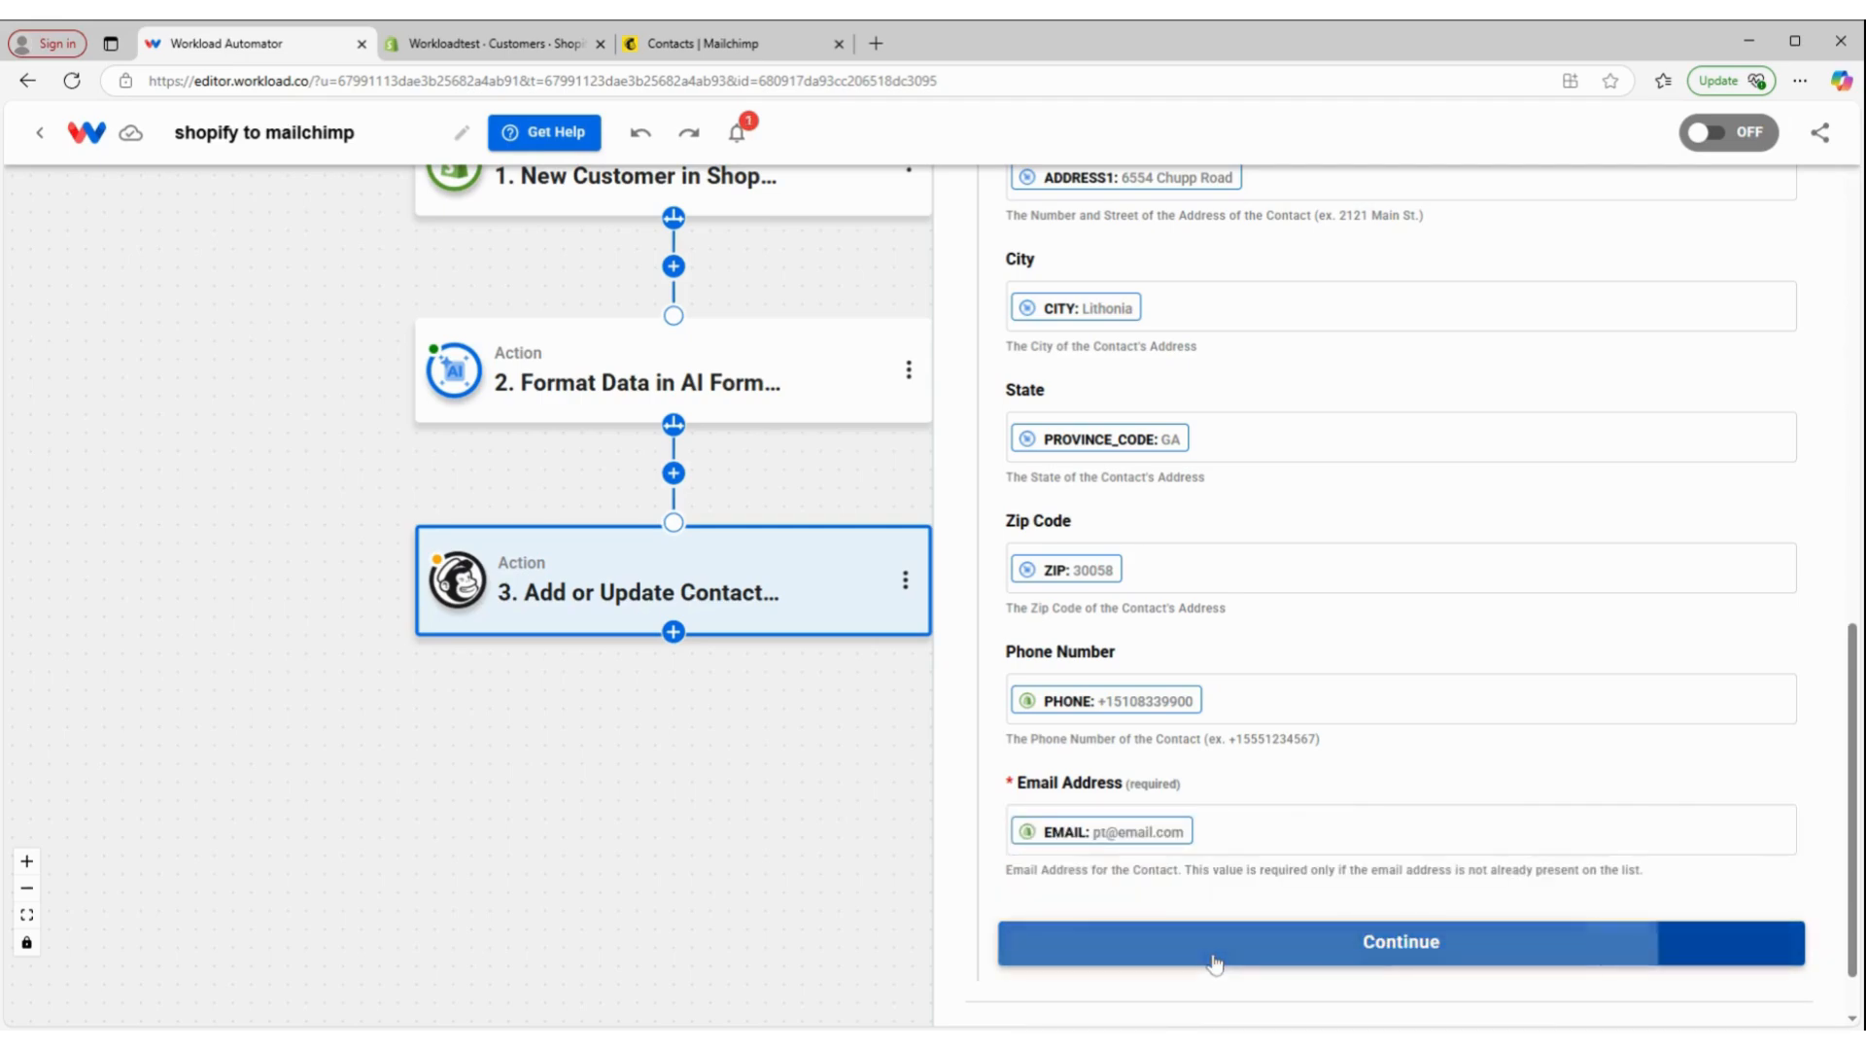
{"action": "left_click", "coordinate": [1202, 962]}
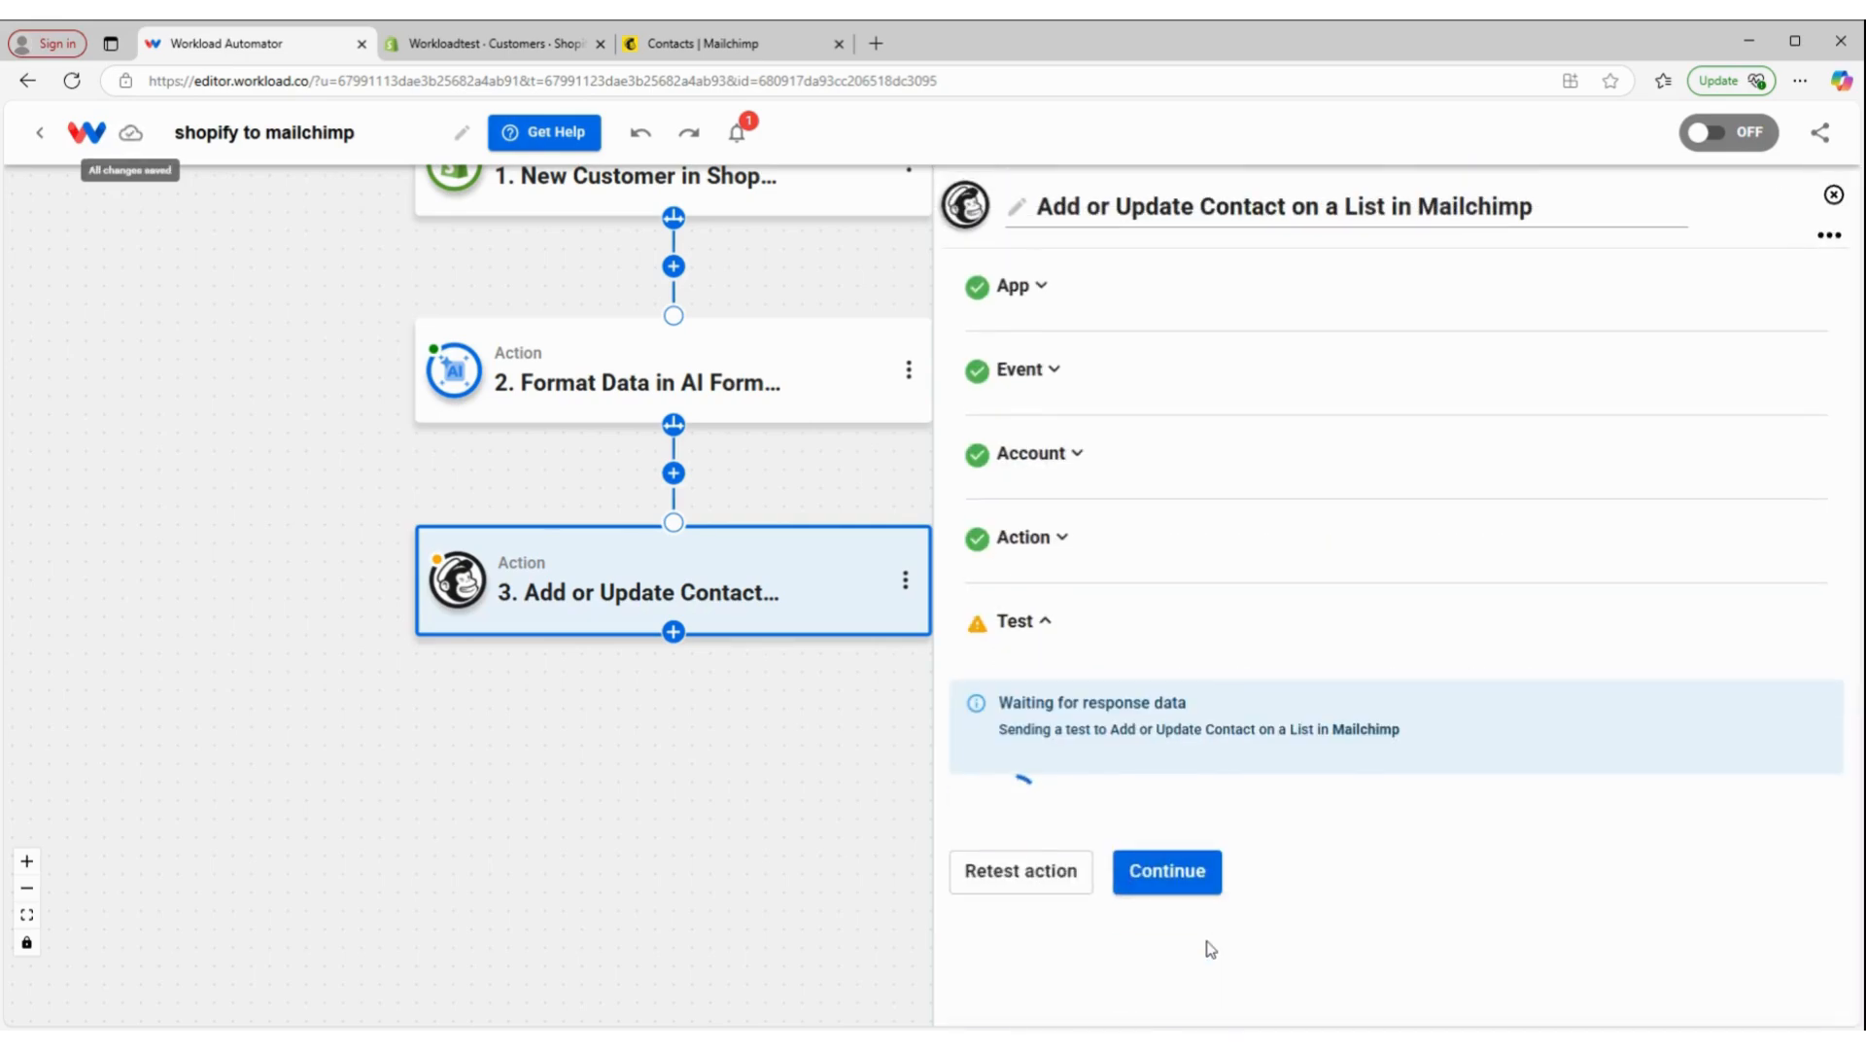
{"action": "scroll", "coordinate": [1210, 948], "scroll_direction": "down", "scroll_amount": 2}
{"action": "scroll", "coordinate": [1208, 948], "scroll_direction": "down", "scroll_amount": 10}
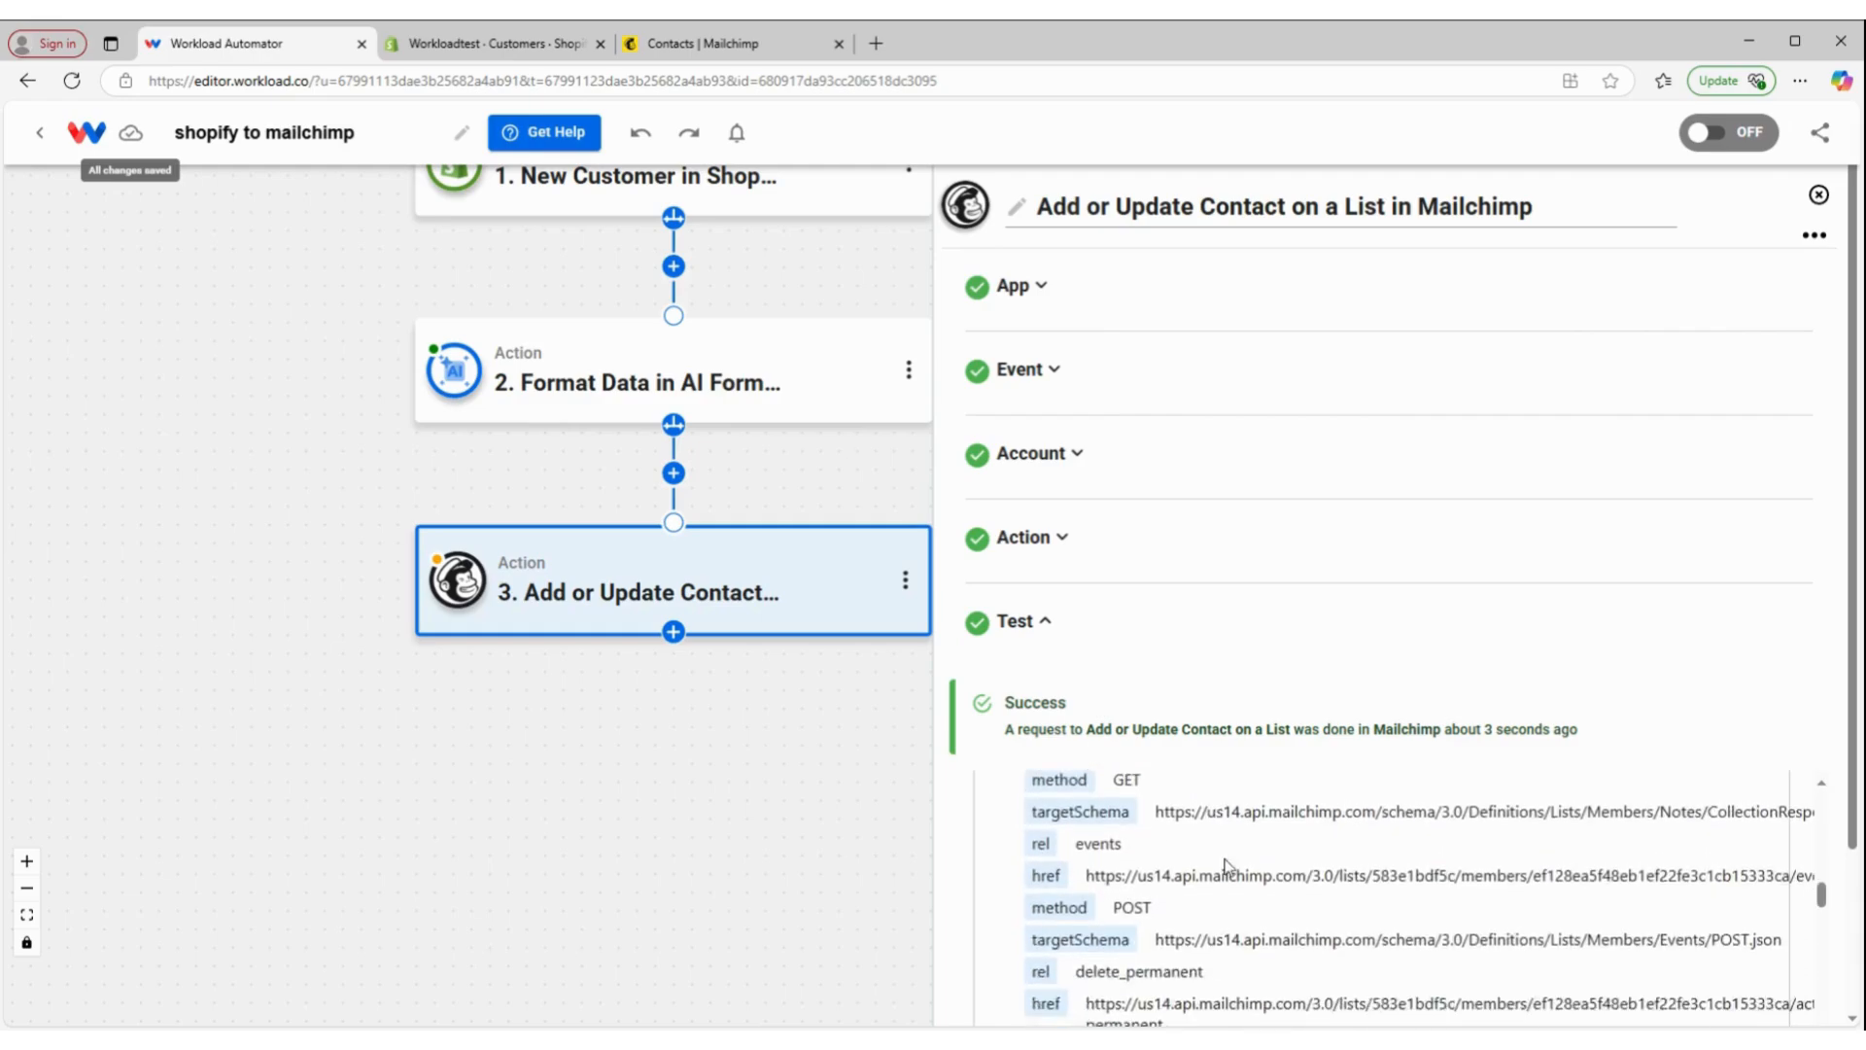
{"action": "scroll", "coordinate": [1735, 719], "scroll_direction": "down", "scroll_amount": 10}
{"action": "left_click", "coordinate": [1188, 1001]}
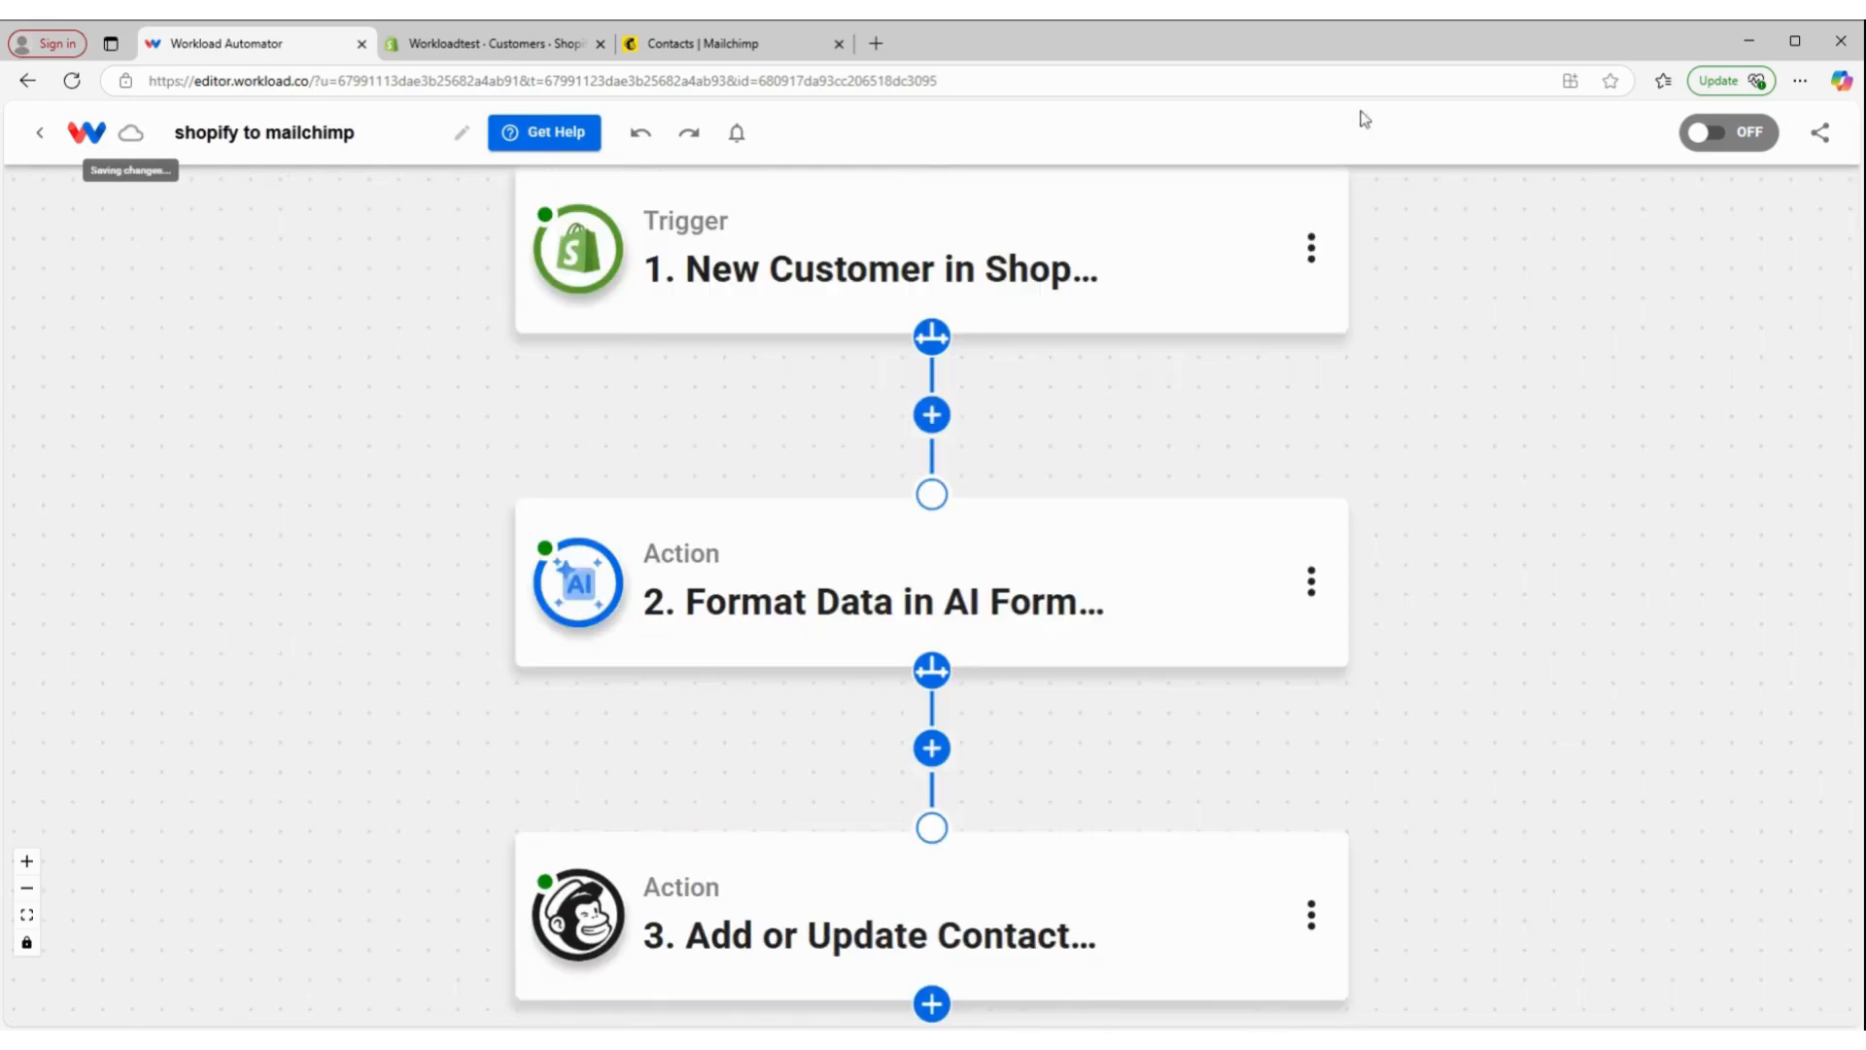
Switch to Mailchimp and reload the workload audience's contacts list to check for the test contact.
{"action": "left_click", "coordinate": [708, 44]}
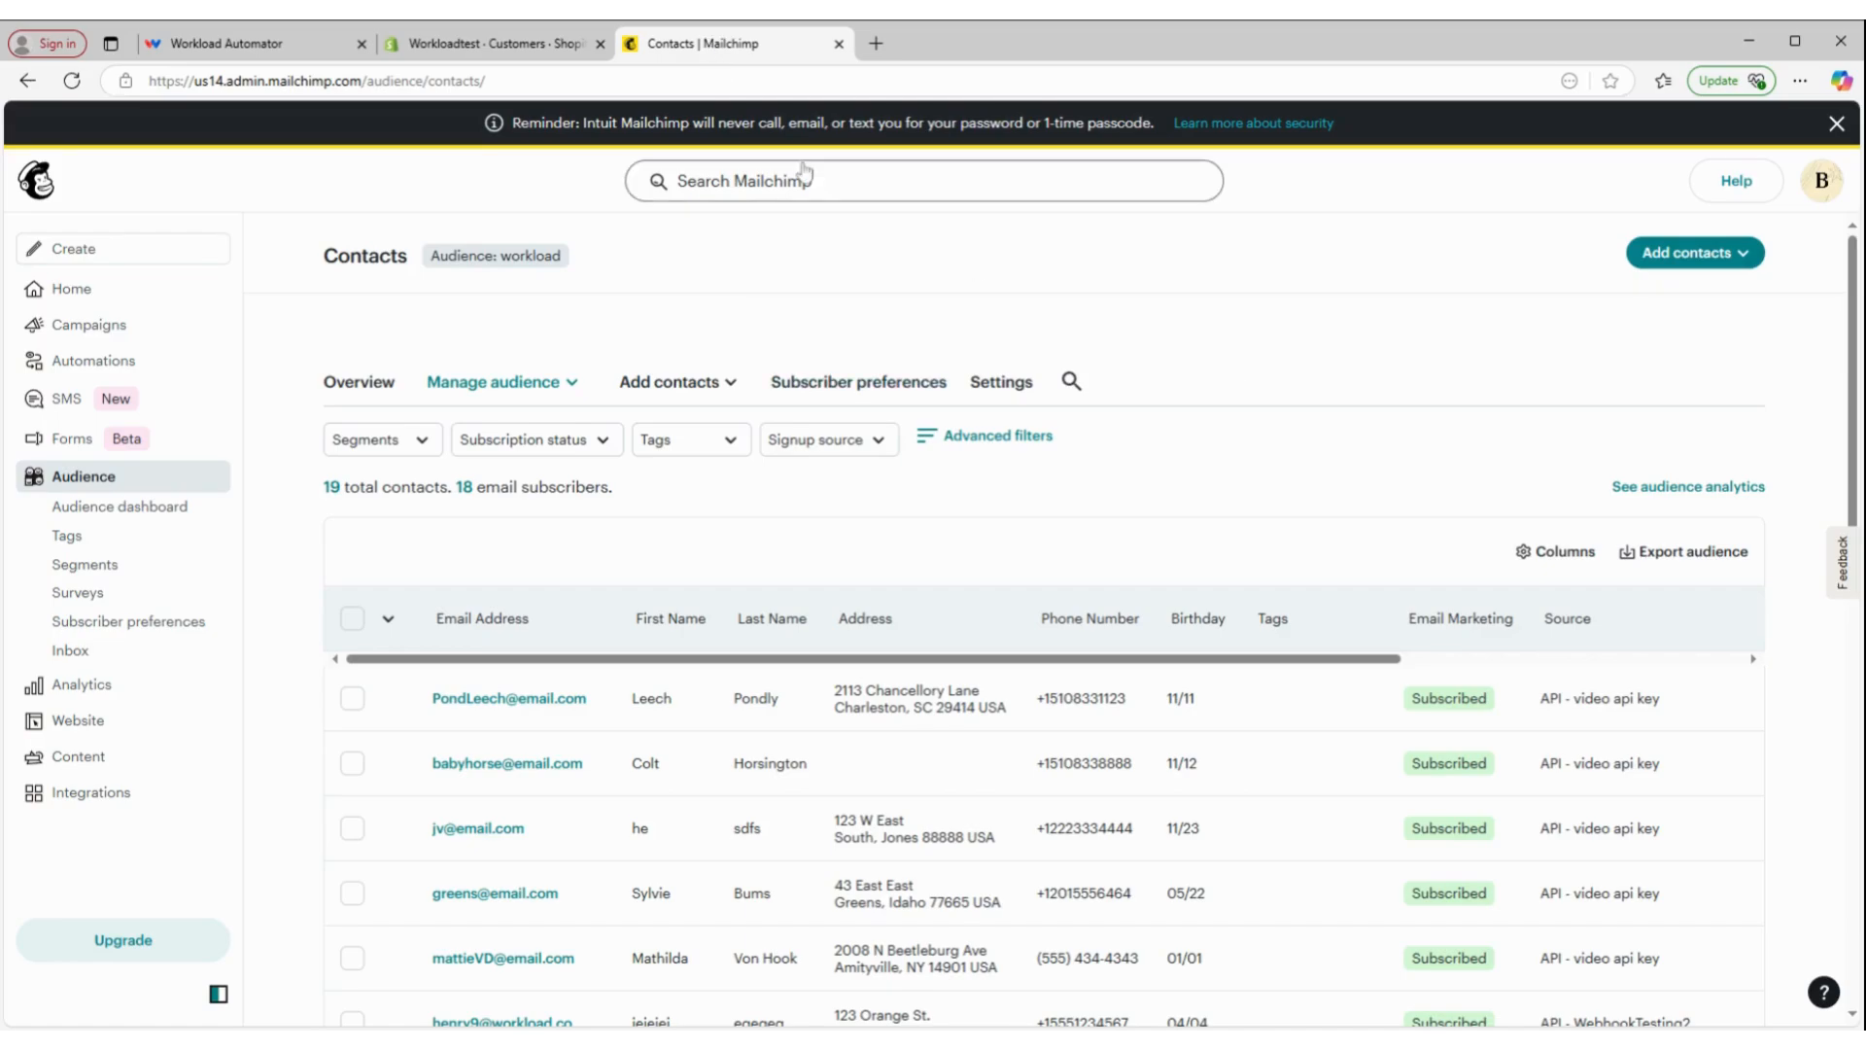
{"action": "key", "text": "ctrl+l"}
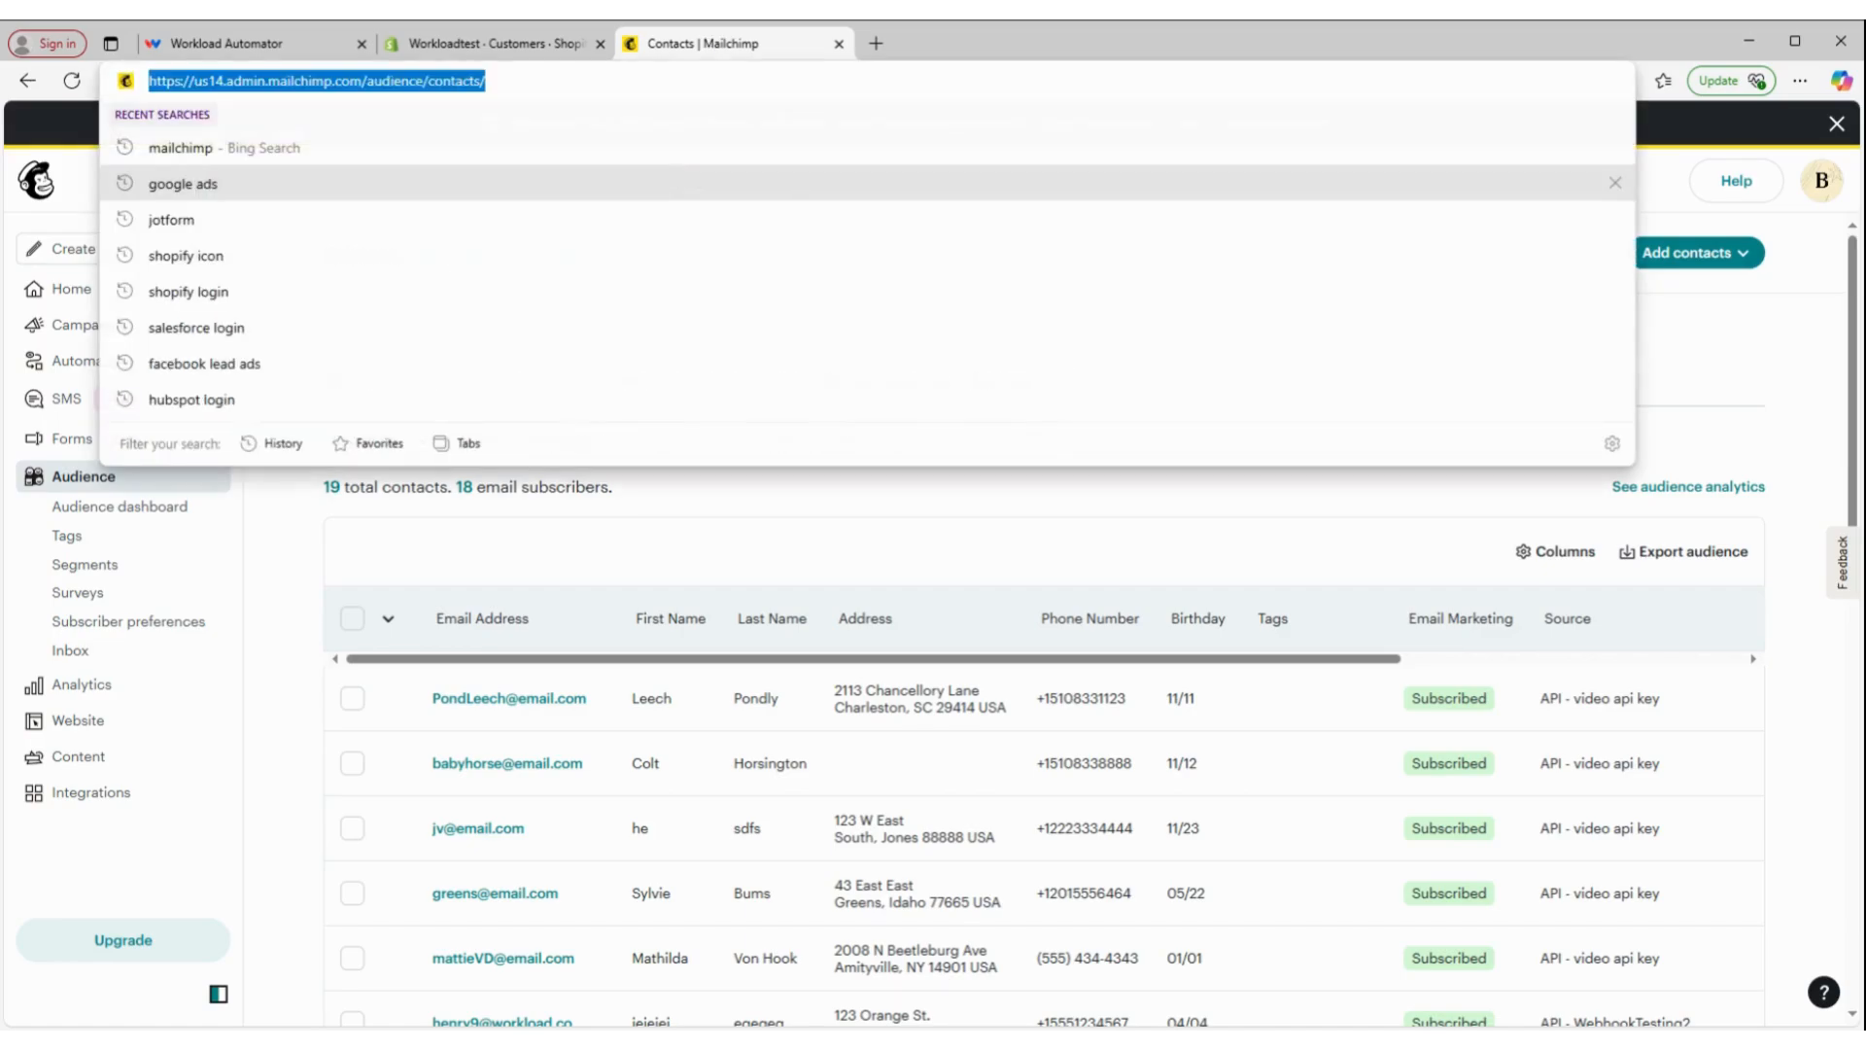
{"action": "key", "text": "Return"}
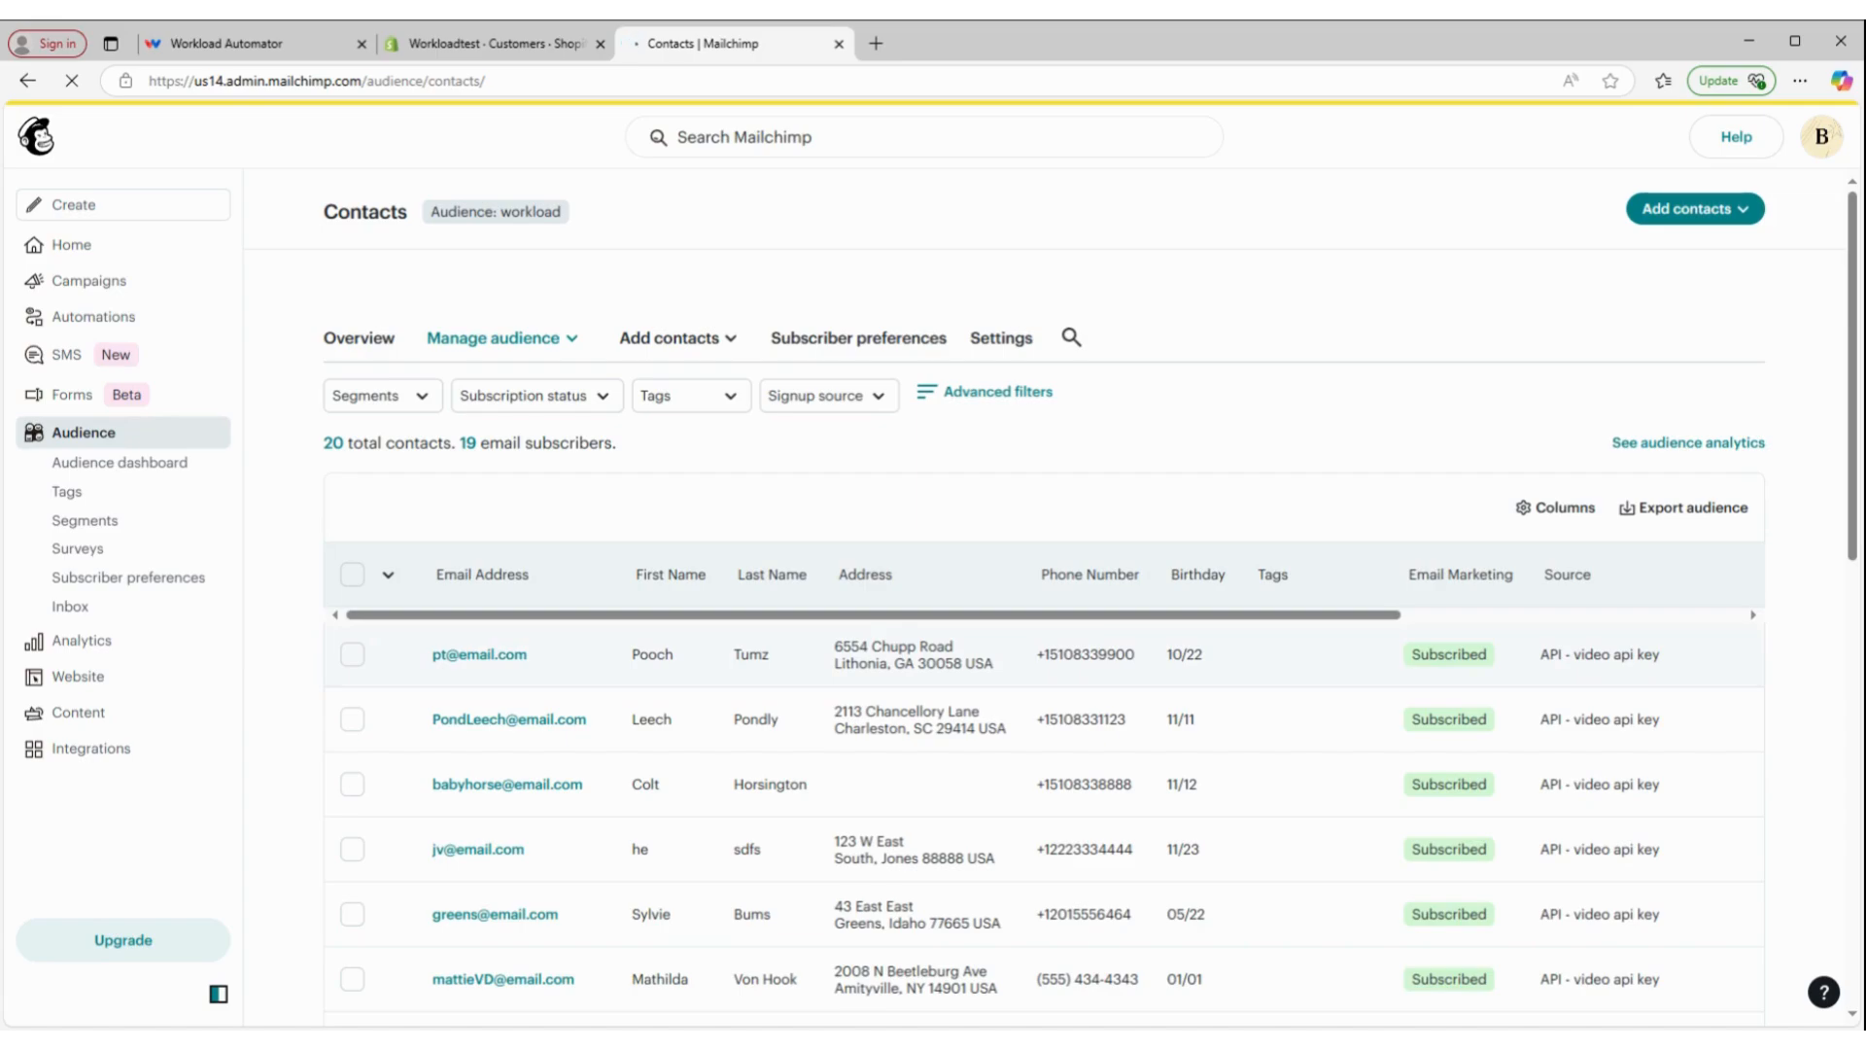
Return to the Workload editor and activate the shopify to mailchimp workflow.
{"action": "left_click", "coordinate": [243, 47]}
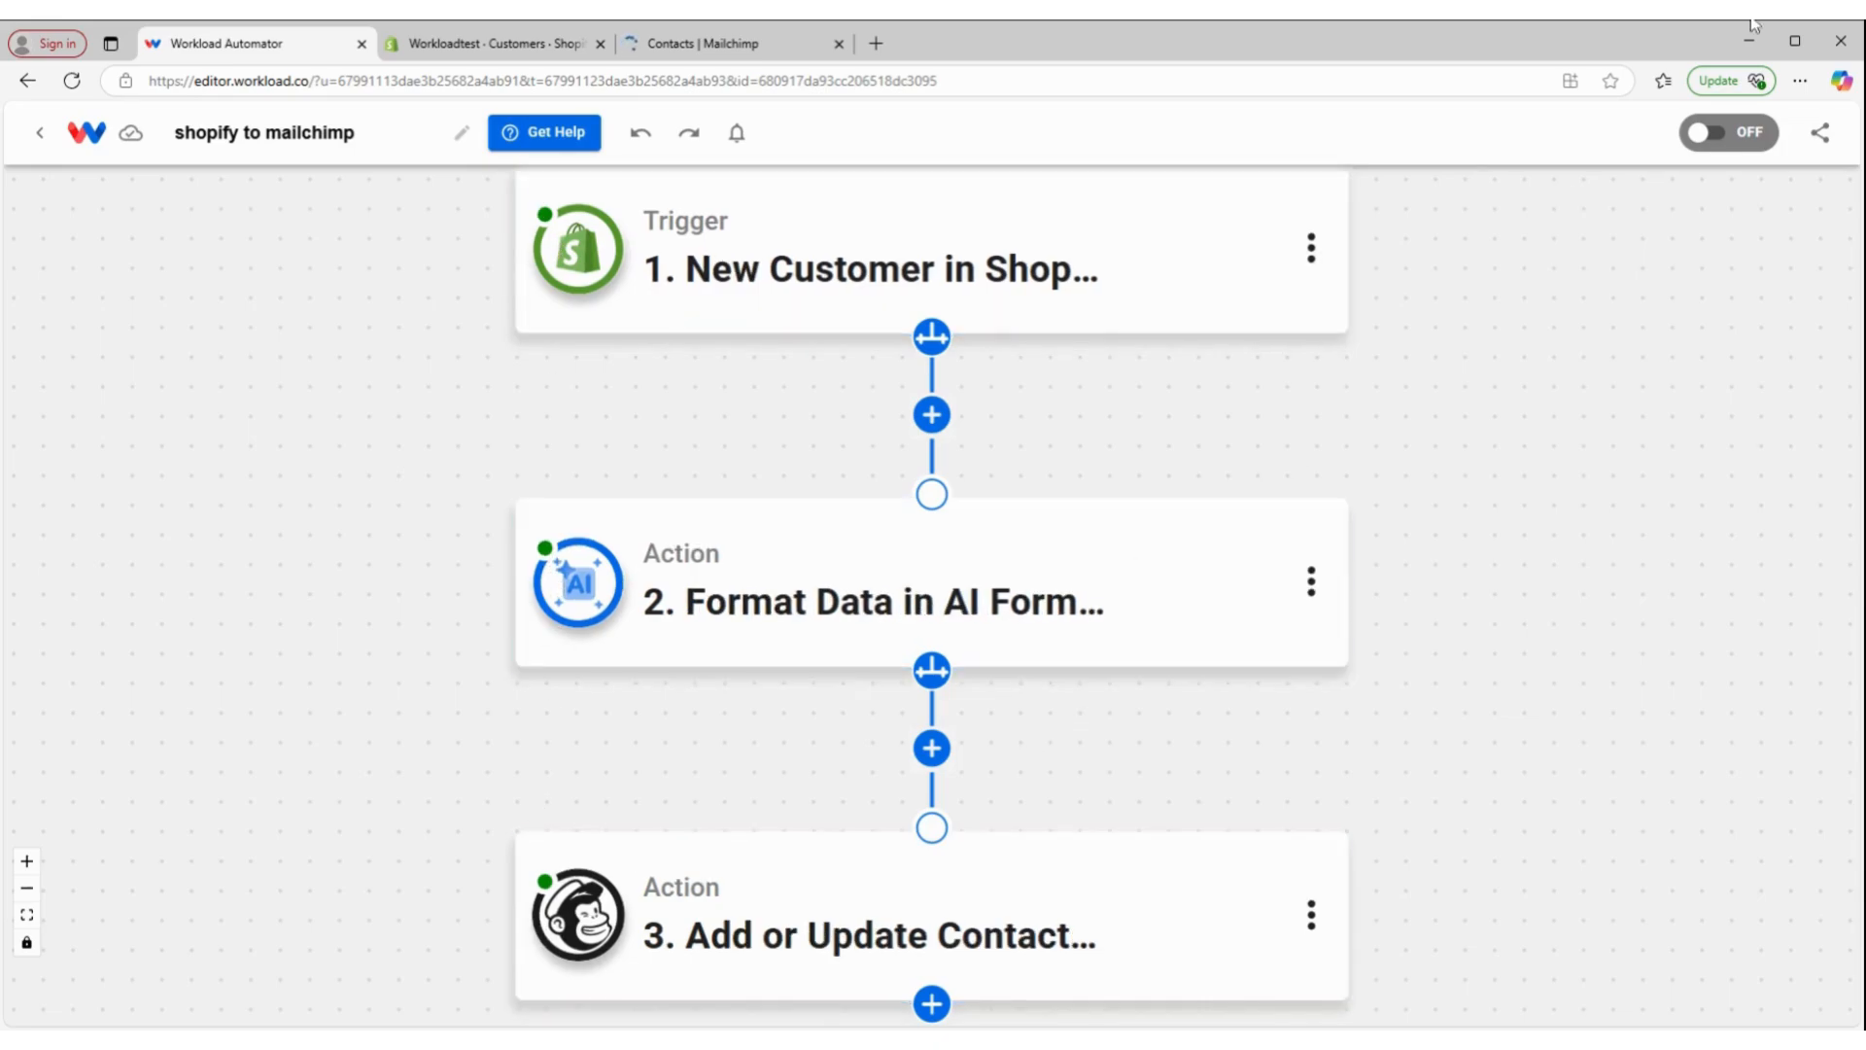
{"action": "left_click", "coordinate": [1721, 132]}
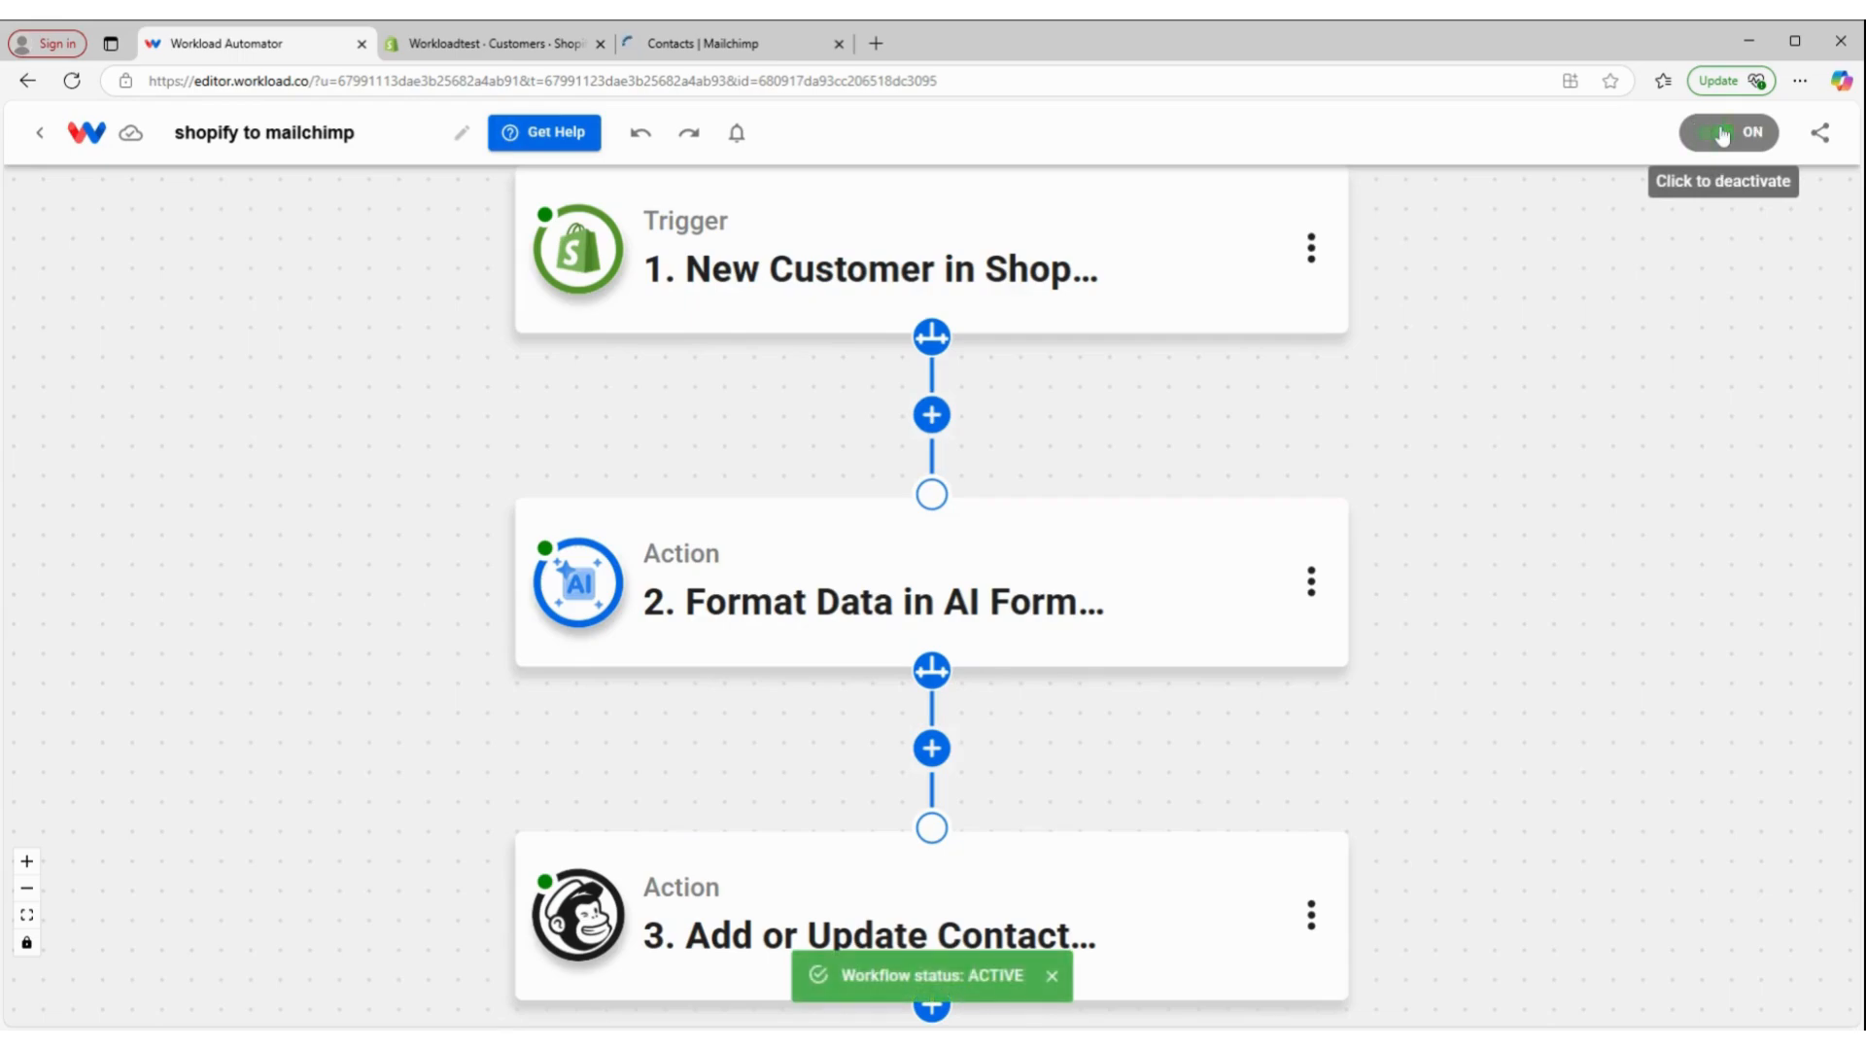